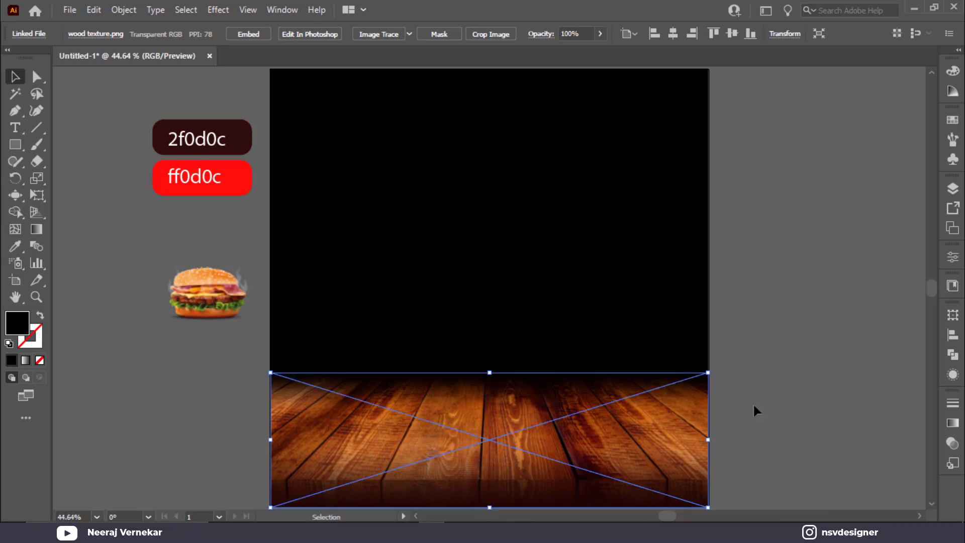
Draw a tall rectangle over the artboard's upper-left part, down to the wood floor, and fill it with the 2f0d0c swatch colour
{"action": "left_click", "coordinate": [731, 405]}
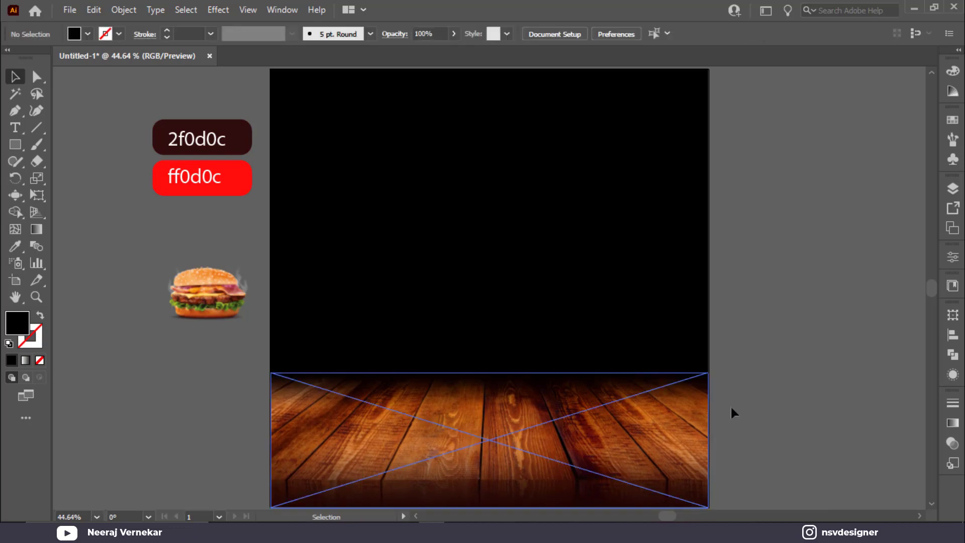
{"action": "left_click", "coordinate": [15, 144]}
{"action": "left_click_drag", "start_coordinate": [272, 71], "coordinate": [422, 382]}
{"action": "key", "text": "i"}
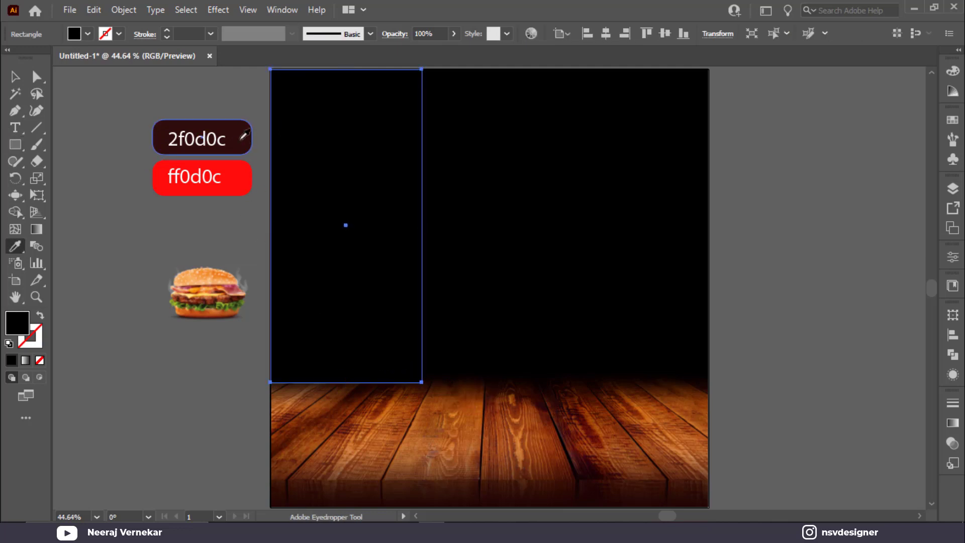
{"action": "left_click", "coordinate": [243, 137]}
{"action": "left_click", "coordinate": [16, 77]}
{"action": "left_click", "coordinate": [59, 96]}
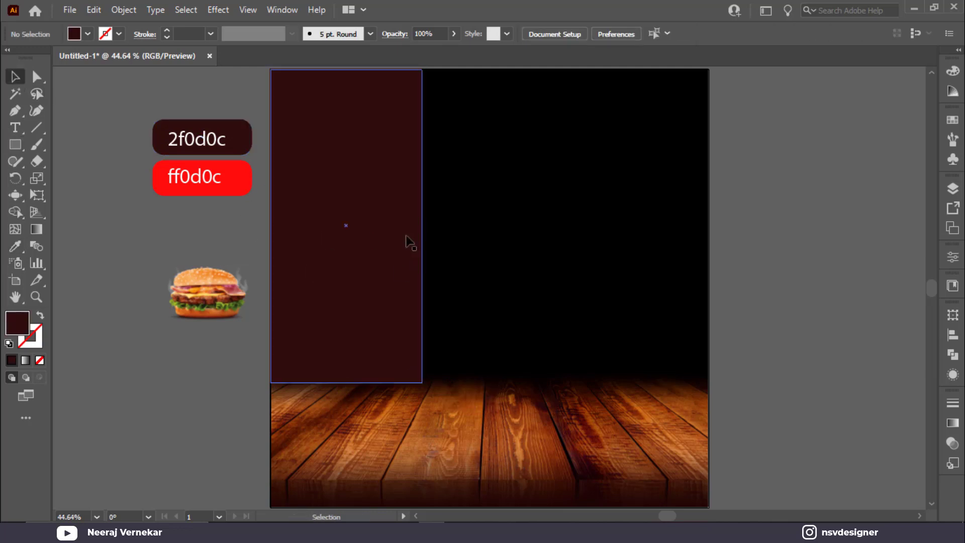
Add five vertical mesh lines along the dark rectangle's top edge, spaced across its right two-thirds
{"action": "left_click", "coordinate": [345, 242]}
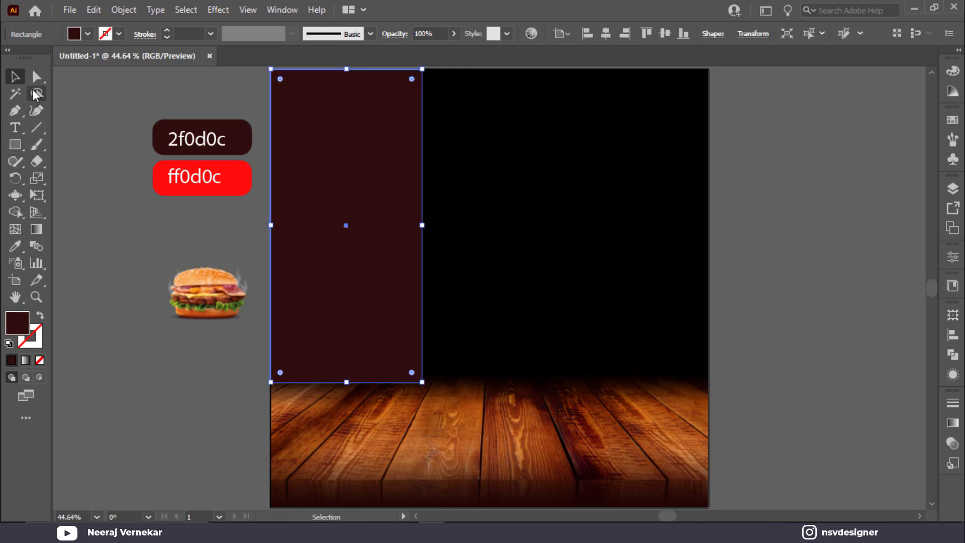
{"action": "left_click", "coordinate": [16, 229]}
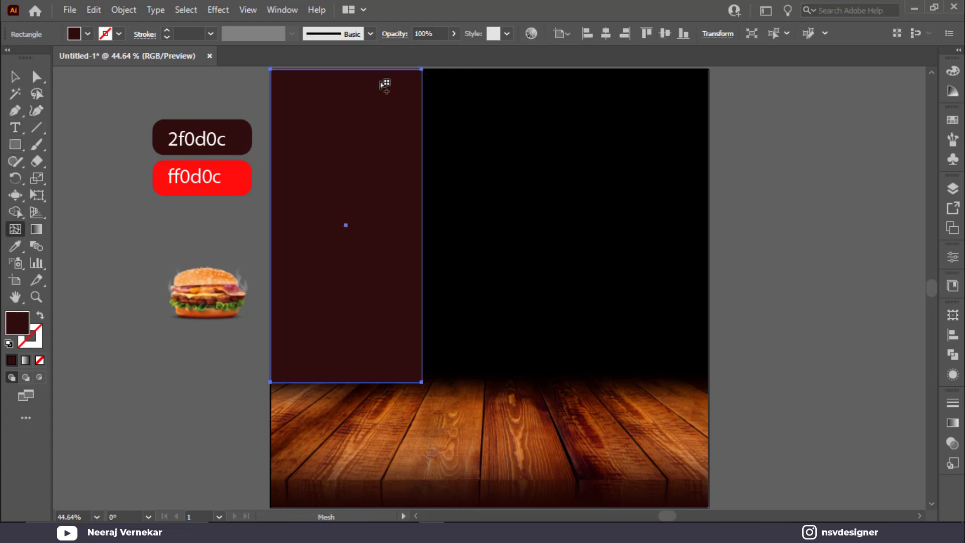
{"action": "scroll", "coordinate": [382, 83], "scroll_direction": "up", "scroll_amount": 2}
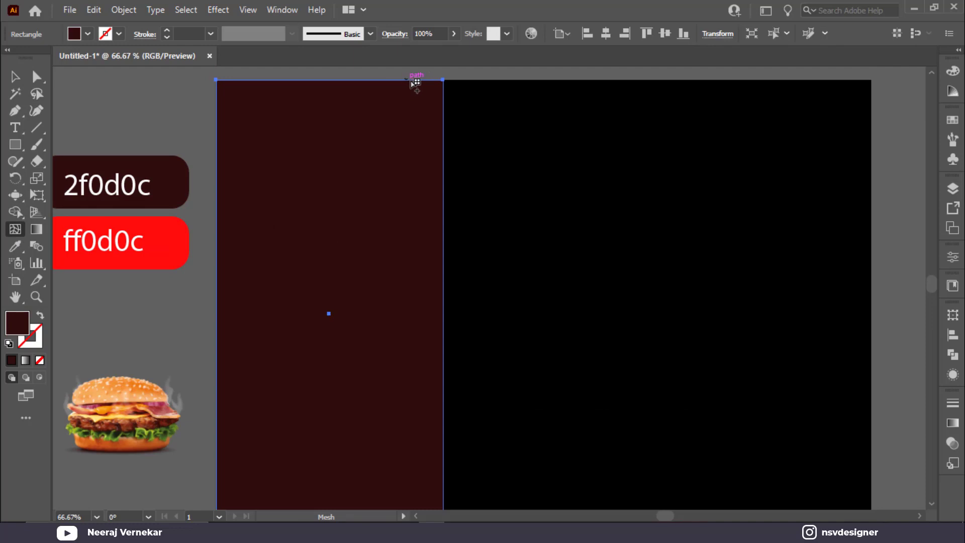
{"action": "left_click", "coordinate": [412, 81]}
{"action": "left_click", "coordinate": [378, 82]}
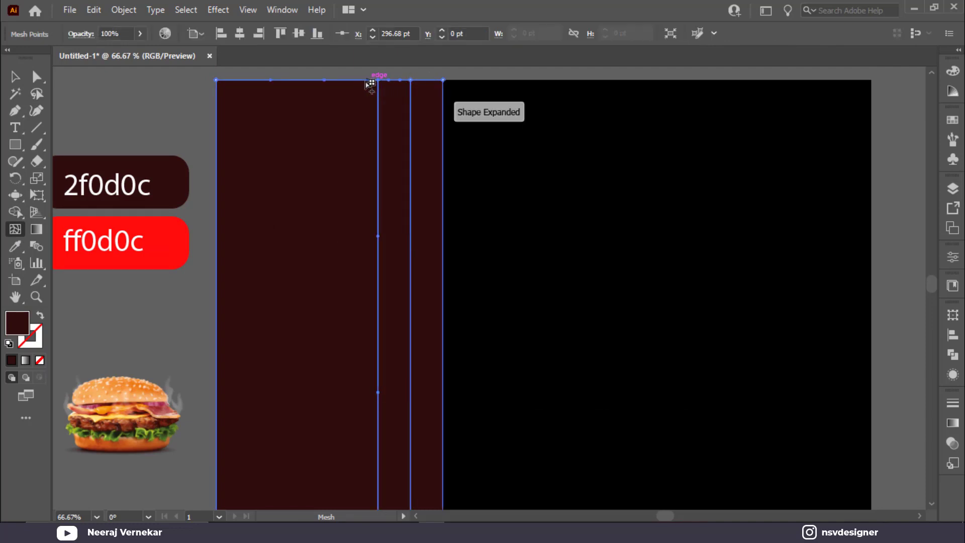
{"action": "left_click", "coordinate": [352, 81]}
{"action": "left_click", "coordinate": [326, 81]}
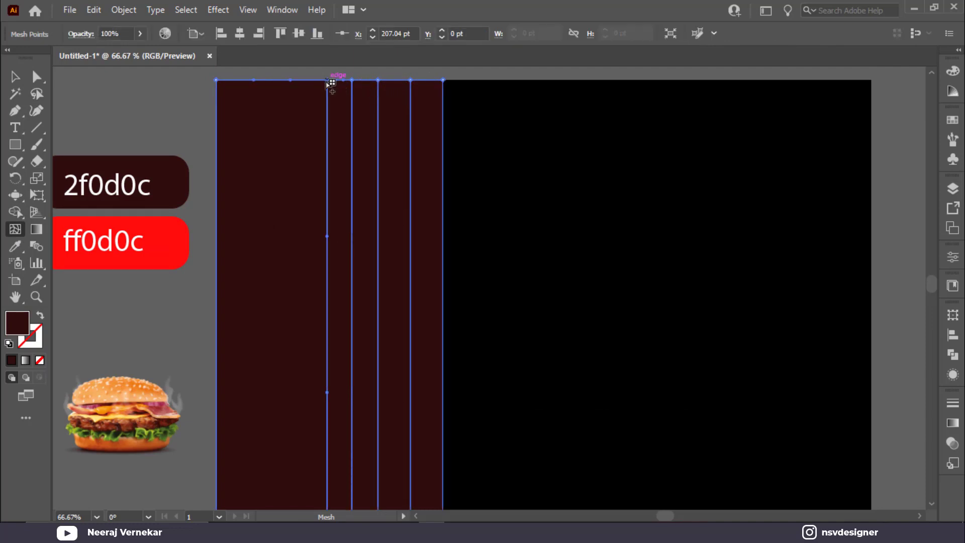
{"action": "left_click", "coordinate": [295, 81]}
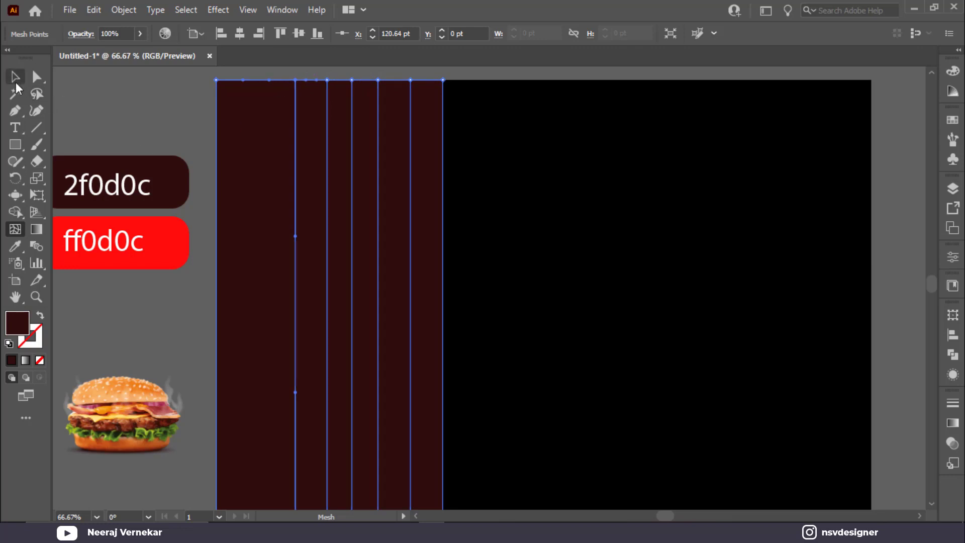
Add a mesh line between the last dark line and the rectangle's right edge and colour it ff0d0c
{"action": "left_click", "coordinate": [428, 82]}
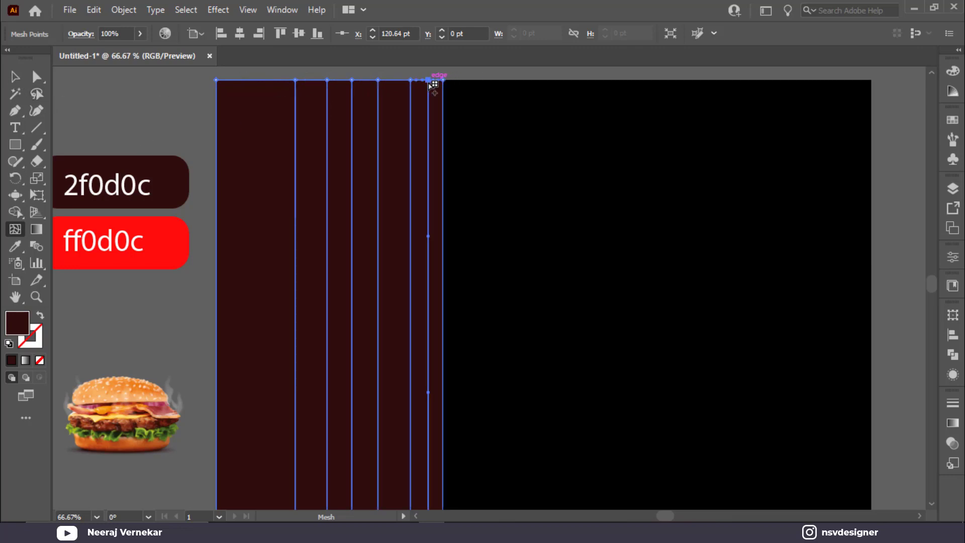
{"action": "left_click", "coordinate": [952, 72]}
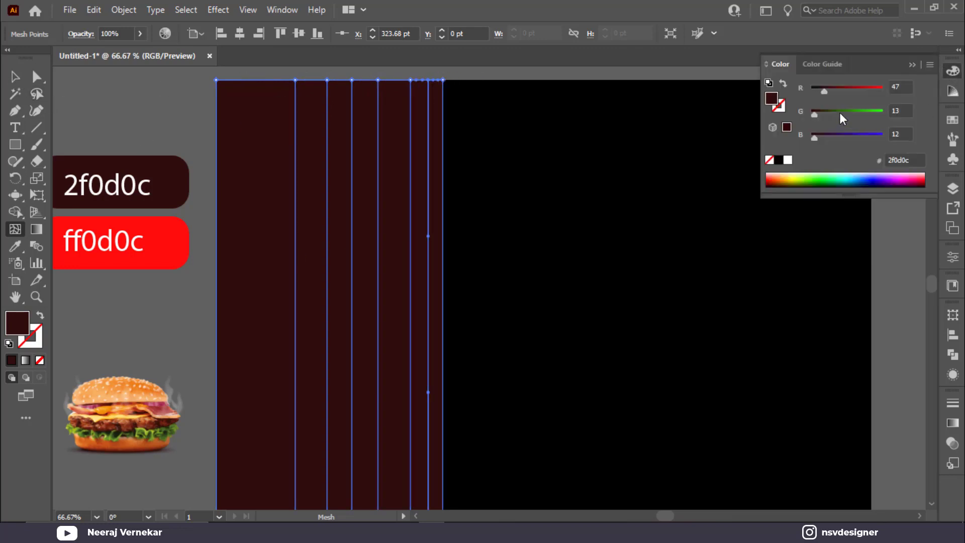
{"action": "left_click_drag", "start_coordinate": [828, 92], "coordinate": [917, 108]}
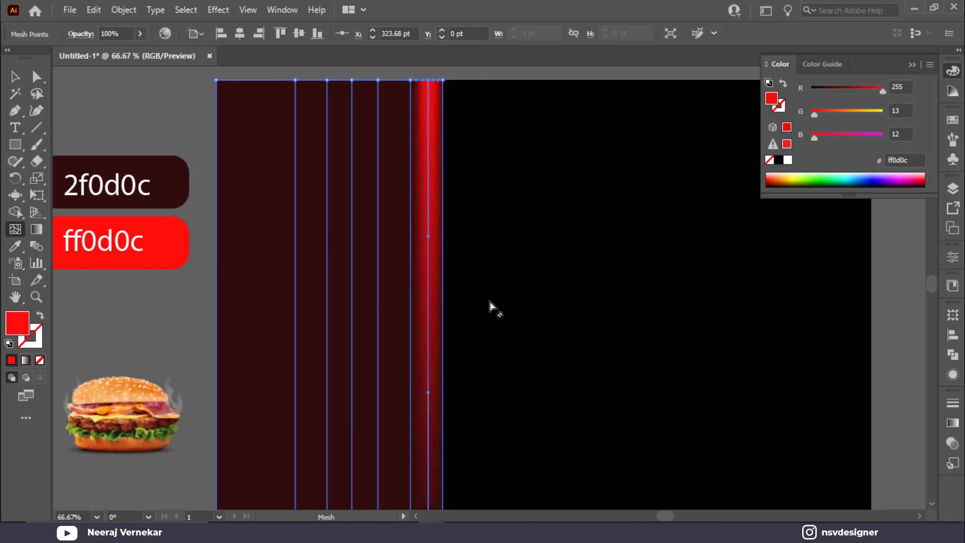
Add four more ff0d0c mesh lines, one between each pair of neighbouring dark lines, to form curtain folds
{"action": "key", "text": "i"}
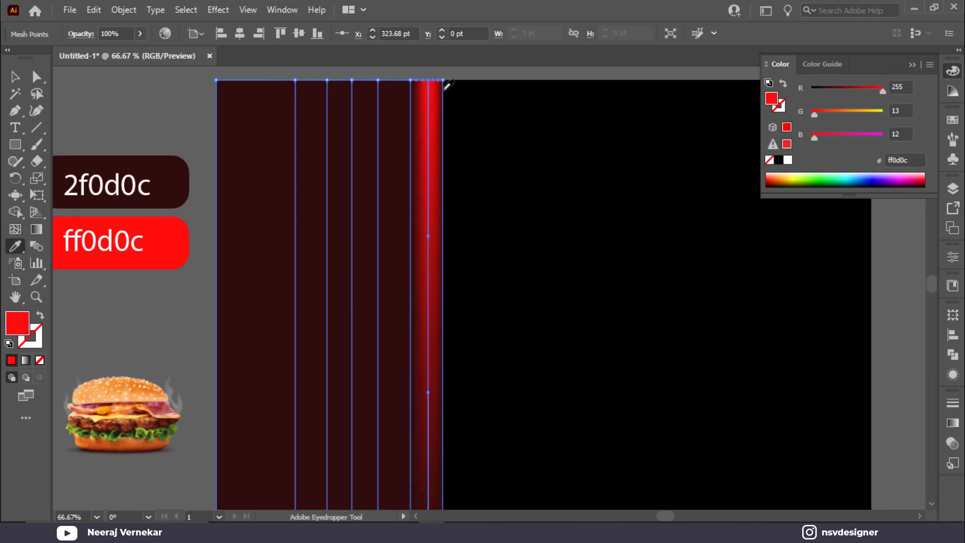
{"action": "left_click", "coordinate": [15, 229]}
{"action": "left_click", "coordinate": [395, 80]}
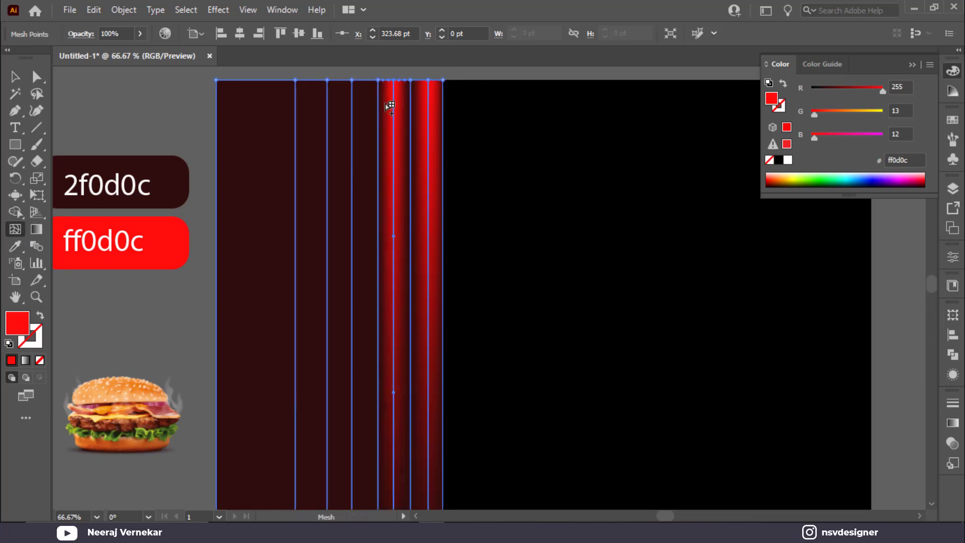
{"action": "left_click", "coordinate": [368, 80]}
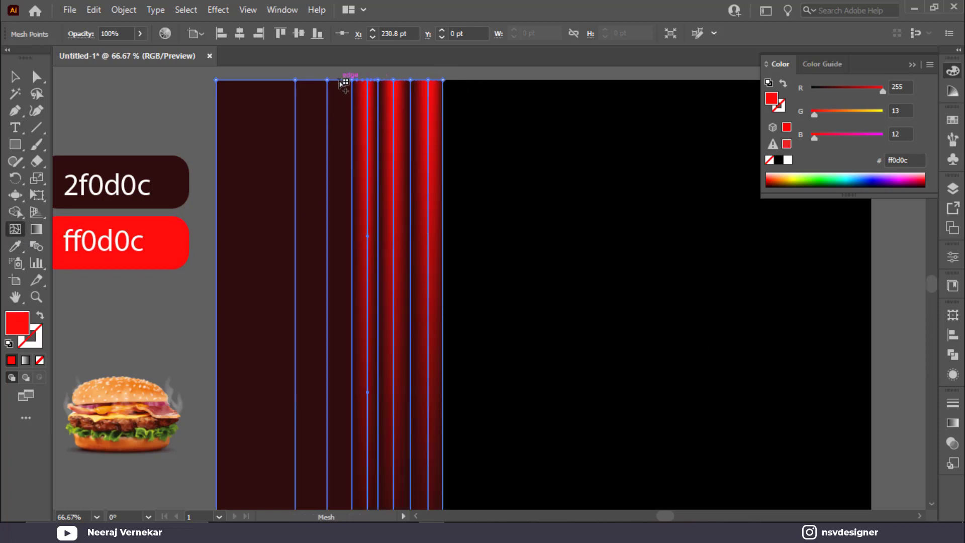
{"action": "left_click", "coordinate": [339, 80]}
{"action": "left_click", "coordinate": [317, 82]}
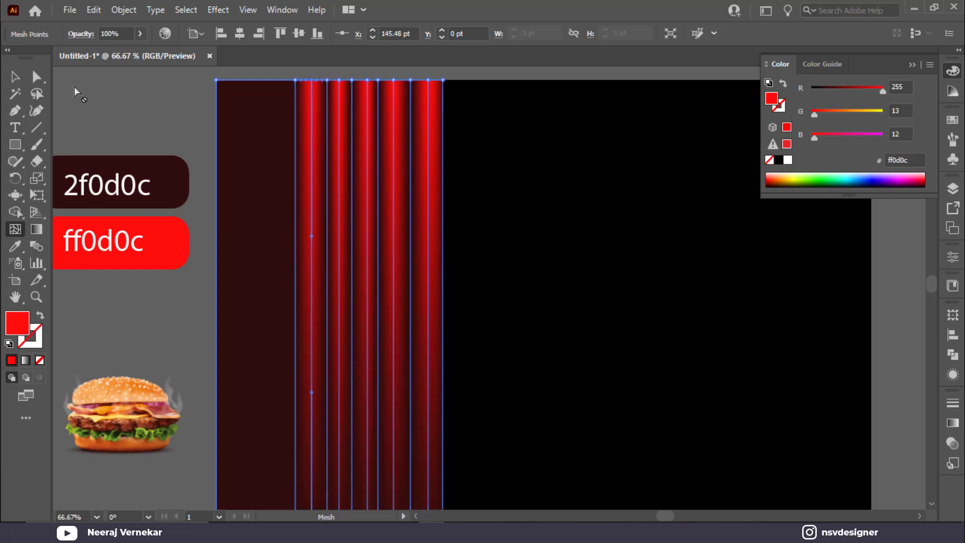
Move the mesh points along the curtain's bottom edge to the left so the folds sweep toward the artboard's side
{"action": "key", "text": "a"}
{"action": "scroll", "coordinate": [571, 296], "scroll_direction": "down", "scroll_amount": 5}
{"action": "left_click", "coordinate": [448, 377]}
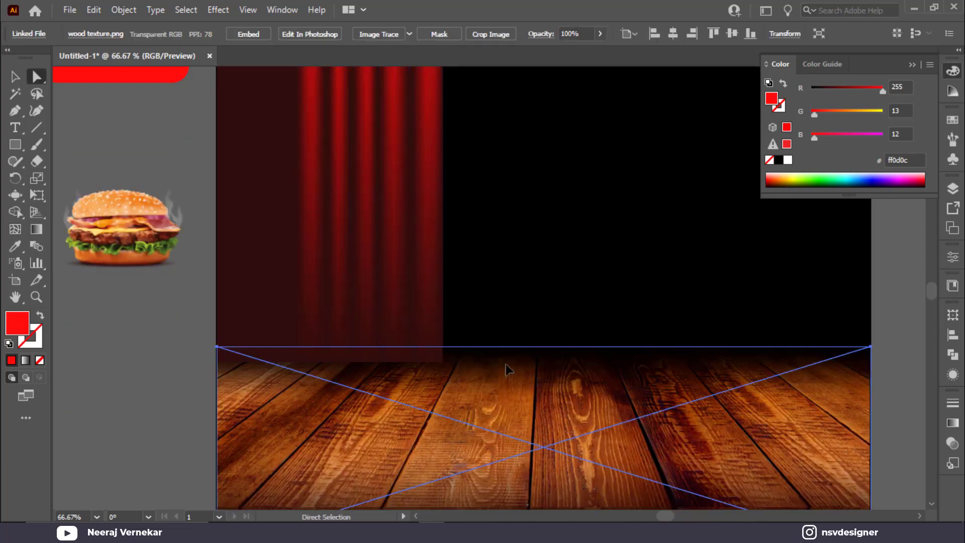
{"action": "key", "text": "ctrl+shift+a"}
{"action": "left_click_drag", "start_coordinate": [318, 343], "coordinate": [304, 338]}
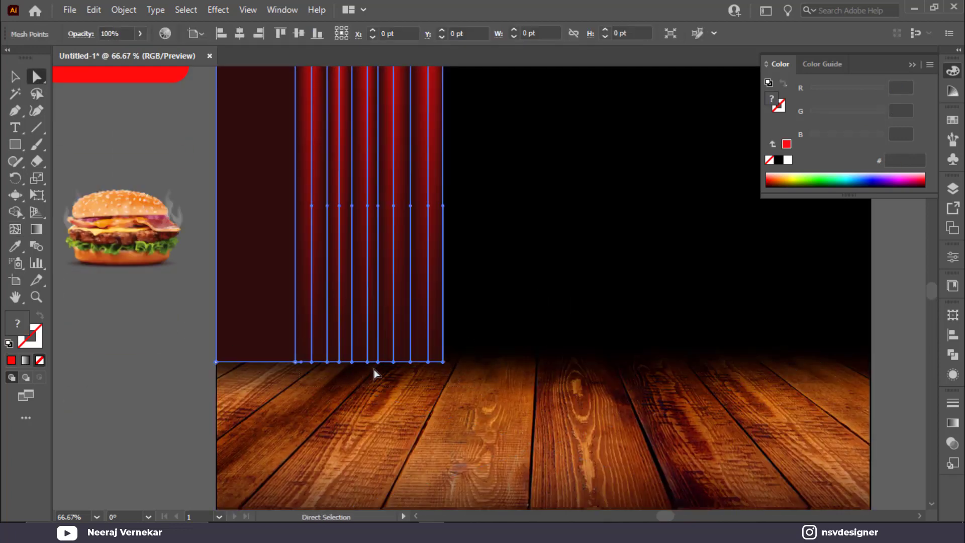
{"action": "left_click_drag", "start_coordinate": [288, 370], "coordinate": [362, 366]}
{"action": "left_click", "coordinate": [469, 305]}
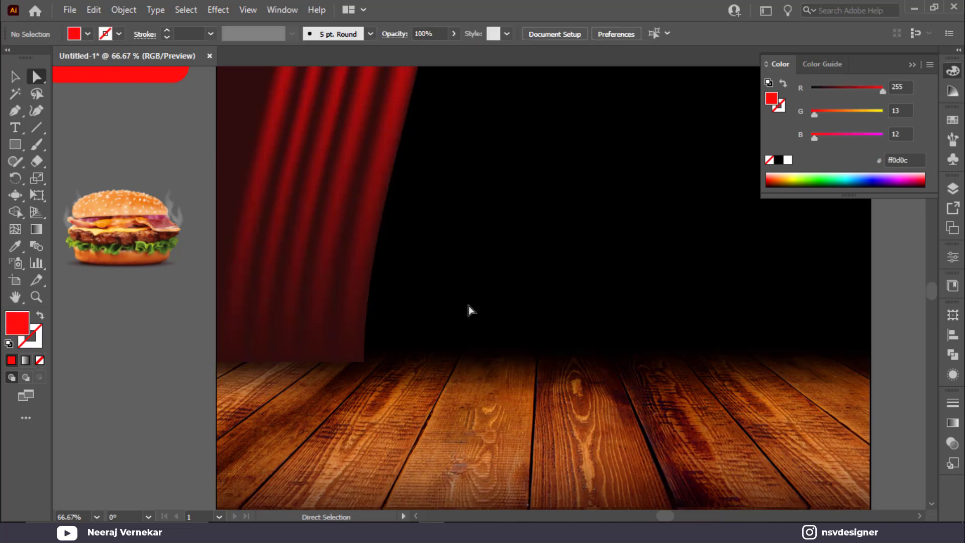
Add two ff0d0c mesh lines to the curtain's wide dark left part and shift their top points to about X 29 and 56 pt
{"action": "scroll", "coordinate": [469, 306], "scroll_direction": "left", "scroll_amount": 1}
{"action": "scroll", "coordinate": [469, 306], "scroll_direction": "up", "scroll_amount": 5}
{"action": "scroll", "coordinate": [469, 305], "scroll_direction": "up", "scroll_amount": 8}
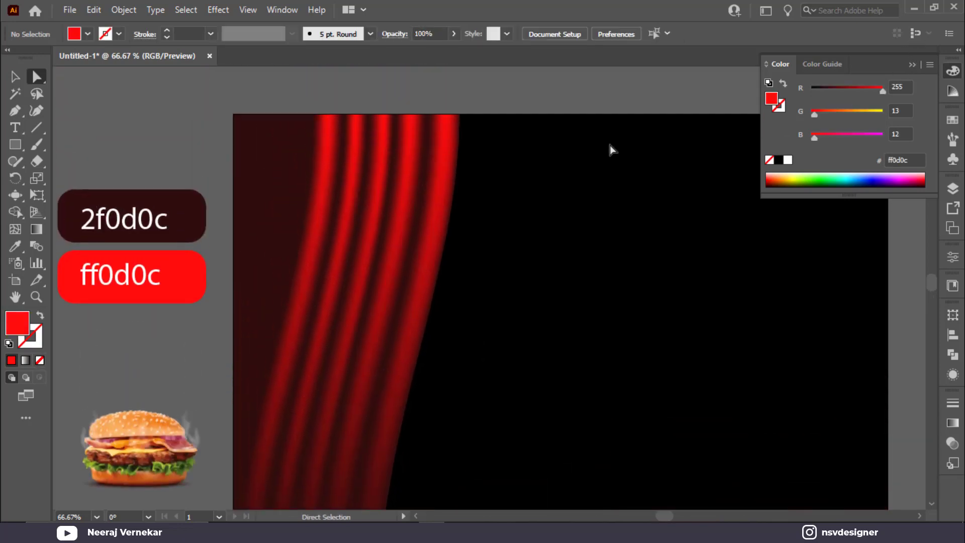
{"action": "scroll", "coordinate": [327, 194], "scroll_direction": "down", "scroll_amount": 2}
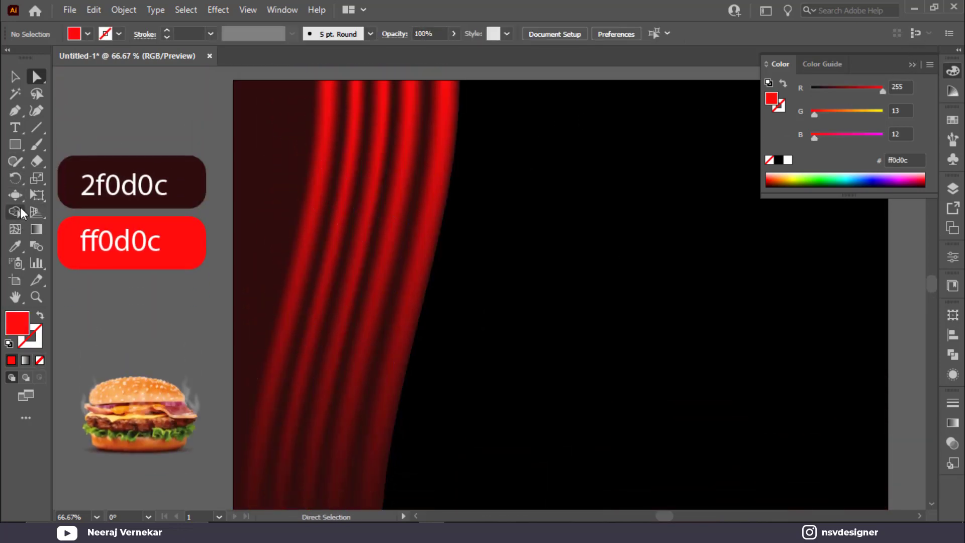
{"action": "left_click", "coordinate": [16, 229]}
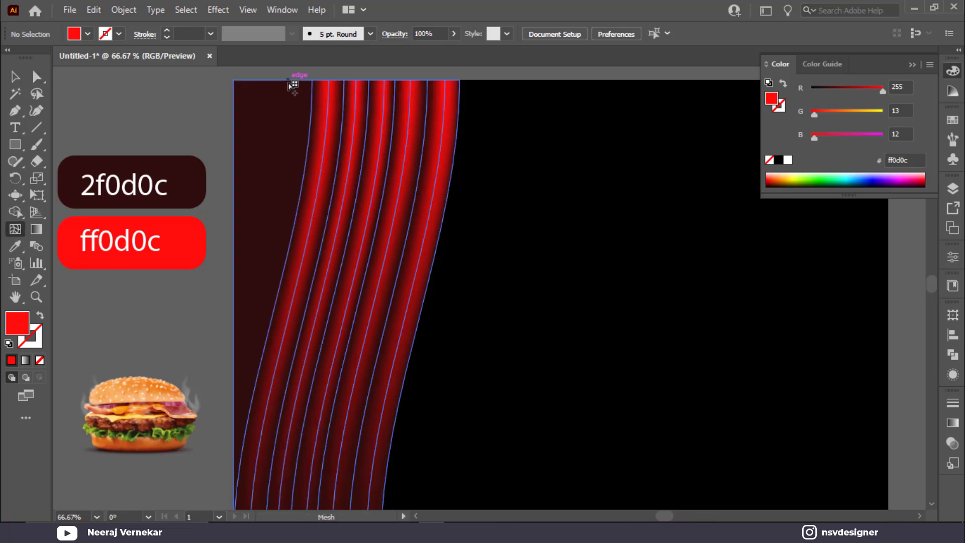
{"action": "left_click", "coordinate": [293, 80]}
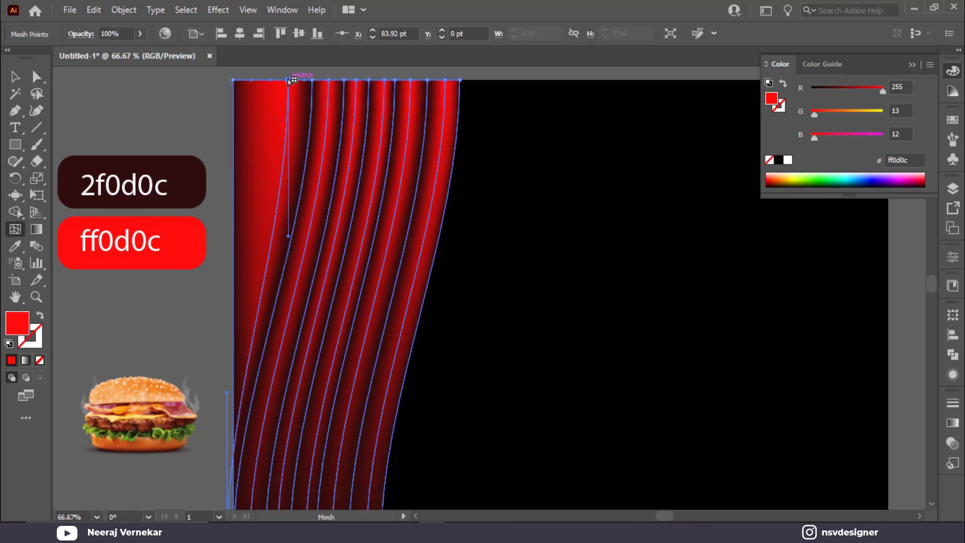
{"action": "left_click_drag", "start_coordinate": [293, 80], "coordinate": [276, 81]}
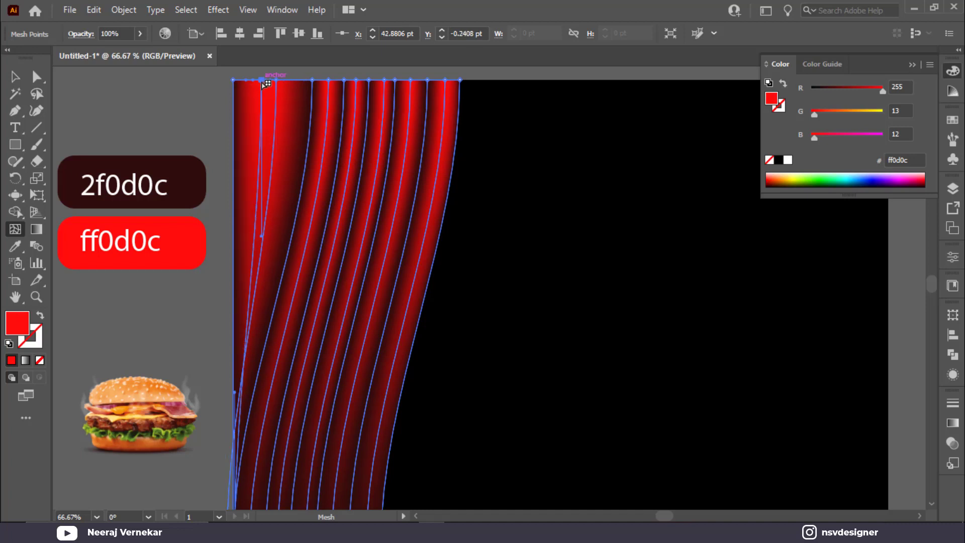
{"action": "left_click", "coordinate": [252, 80]}
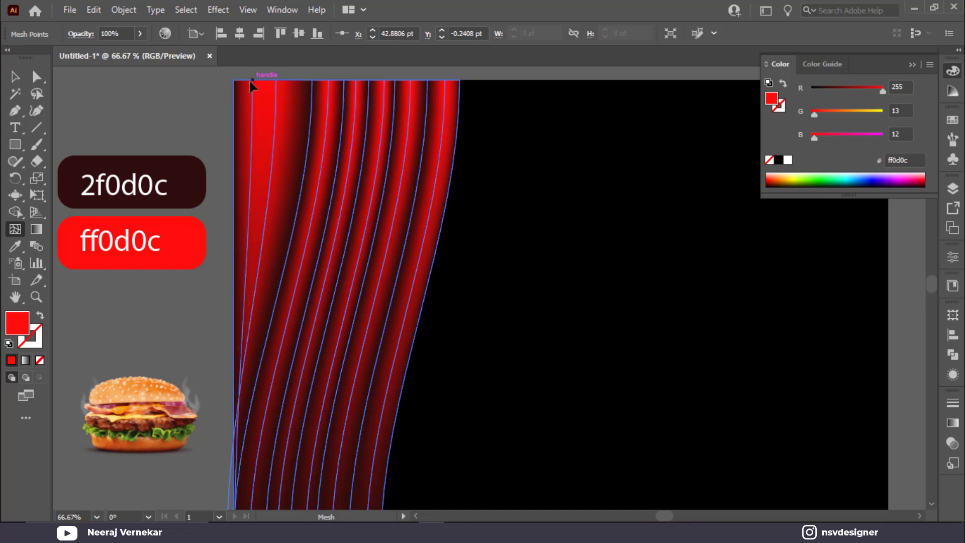
{"action": "mouse_move", "coordinate": [249, 79]}
{"action": "left_mouse_down"}
{"action": "mouse_move", "coordinate": [286, 90]}
{"action": "mouse_move", "coordinate": [287, 80]}
{"action": "mouse_move", "coordinate": [269, 77]}
{"action": "left_mouse_up"}
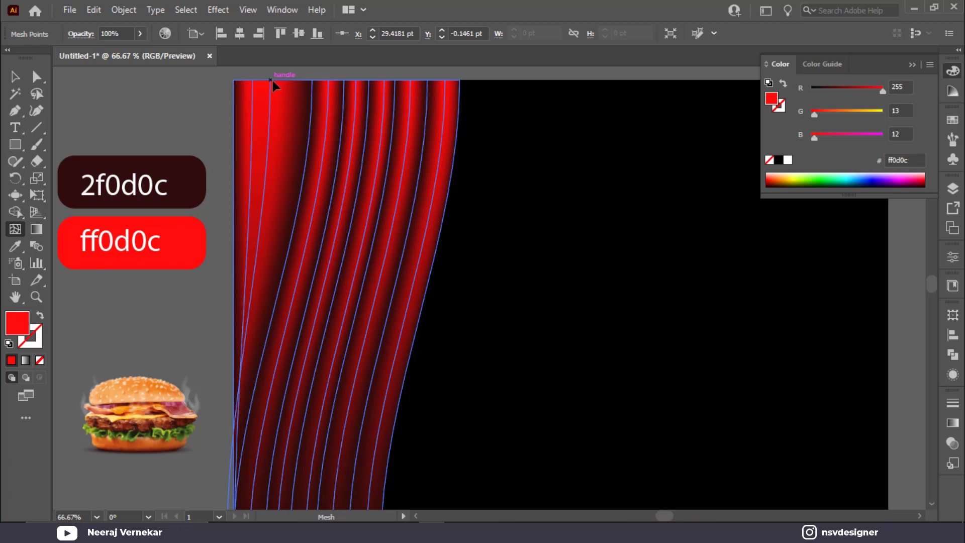
{"action": "left_click", "coordinate": [293, 81]}
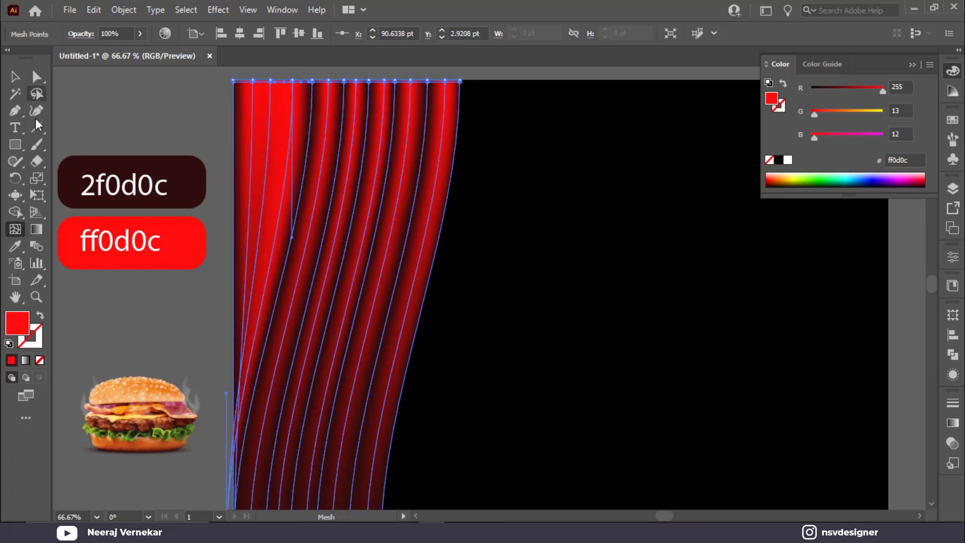
{"action": "left_click", "coordinate": [270, 80]}
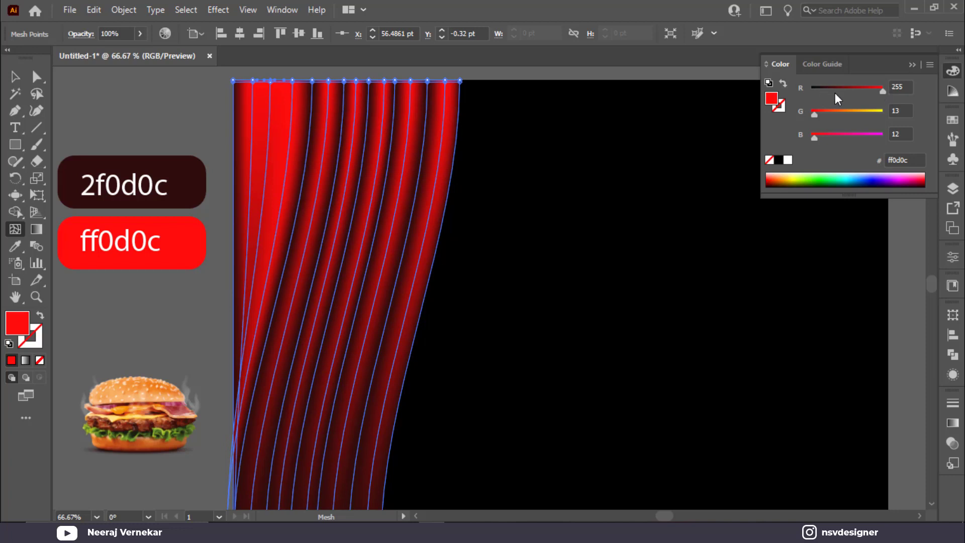
{"action": "left_click_drag", "start_coordinate": [883, 93], "coordinate": [822, 93]}
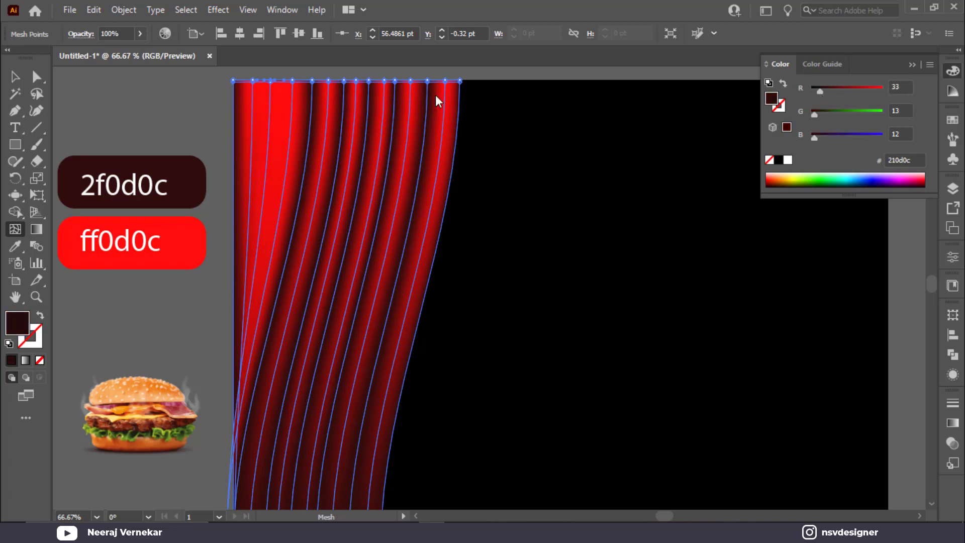
{"action": "key", "text": "ctrl+z"}
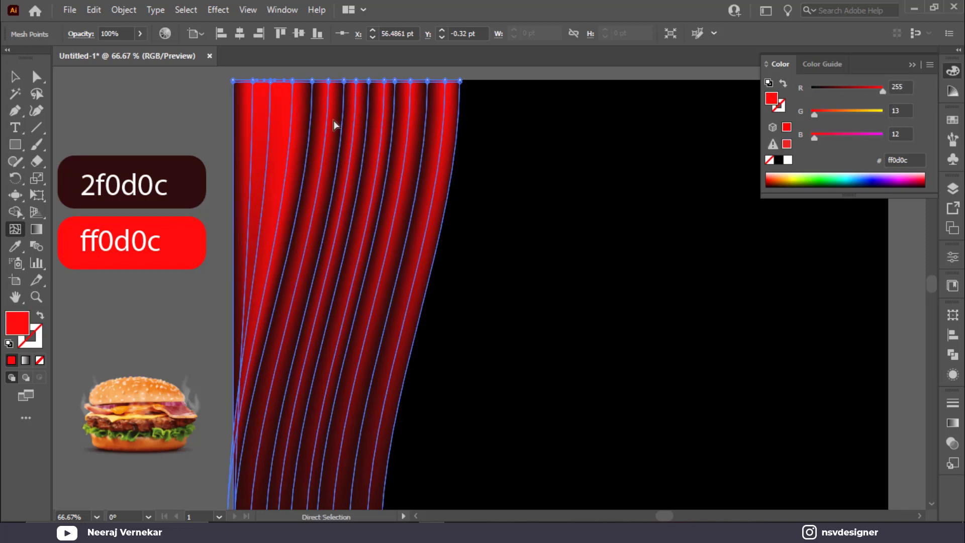
Darken the top mesh point at about X 56 pt to 000d0c and add a b50d0c mesh line to its right
{"action": "left_click", "coordinate": [272, 81]}
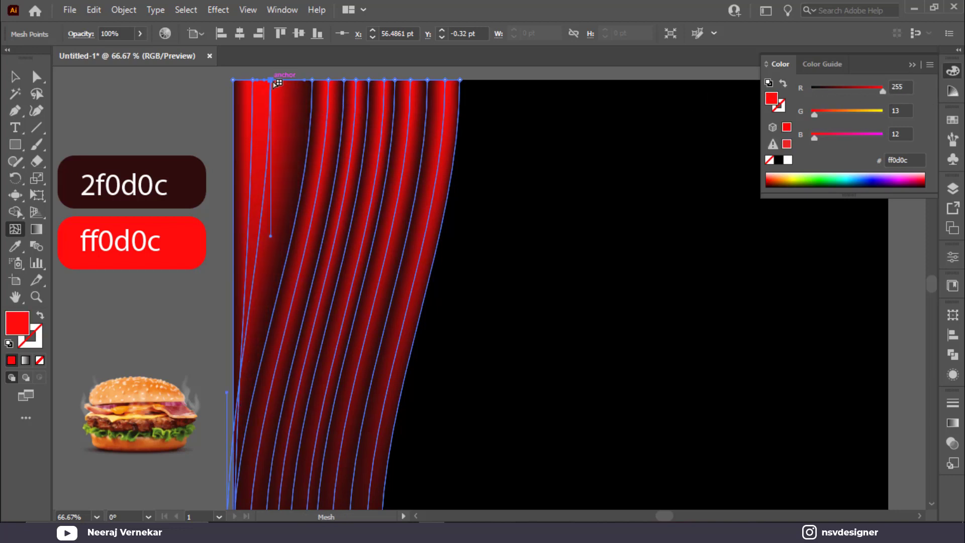
{"action": "left_click_drag", "start_coordinate": [882, 91], "coordinate": [810, 91]}
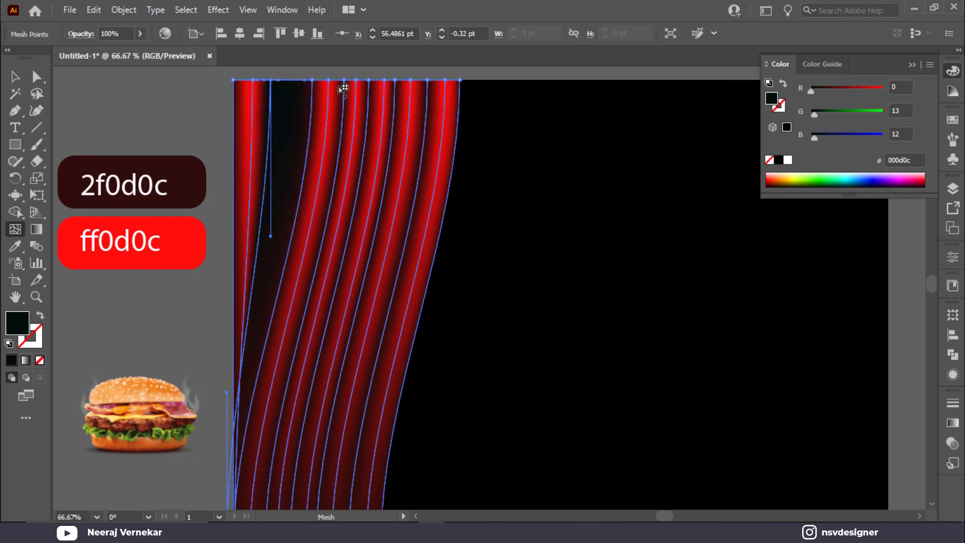
{"action": "left_click", "coordinate": [295, 80]}
{"action": "left_click_drag", "start_coordinate": [889, 95], "coordinate": [861, 93]}
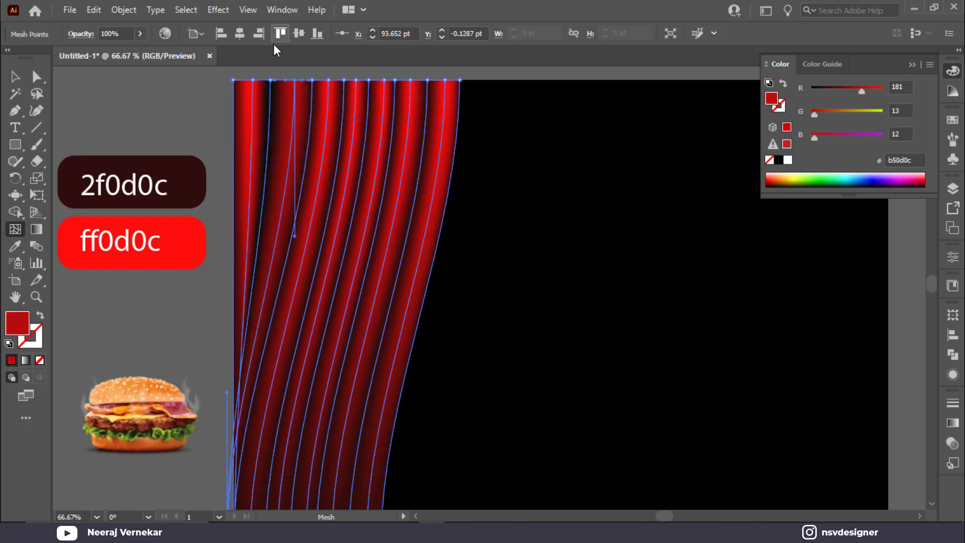
Reposition the mesh lines near the curtain's left edge and add a line there coloured 860d0c, then deselect the curtain
{"action": "left_click_drag", "start_coordinate": [271, 79], "coordinate": [248, 80]}
{"action": "left_click", "coordinate": [839, 90]}
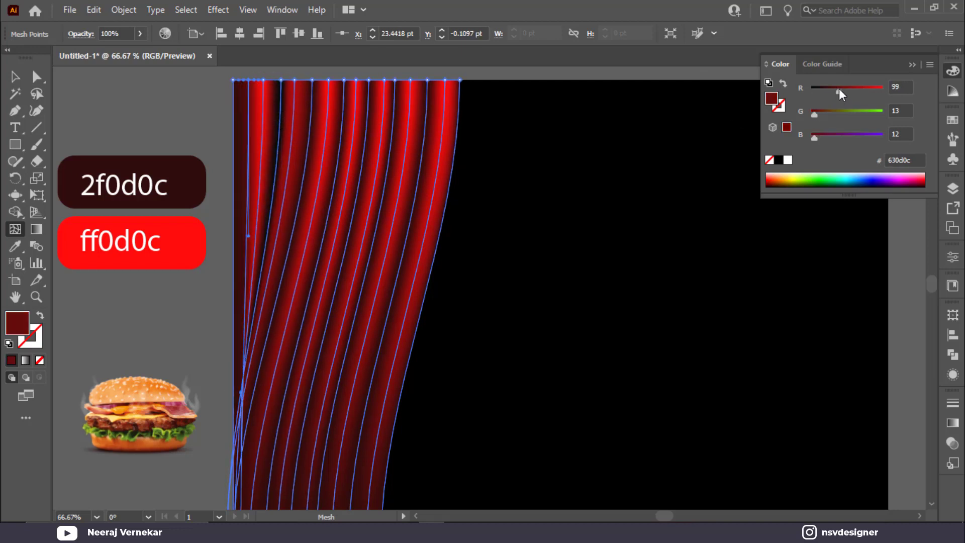
{"action": "left_click", "coordinate": [15, 76]}
{"action": "left_click", "coordinate": [494, 186]}
{"action": "scroll", "coordinate": [493, 186], "scroll_direction": "down", "scroll_amount": 1}
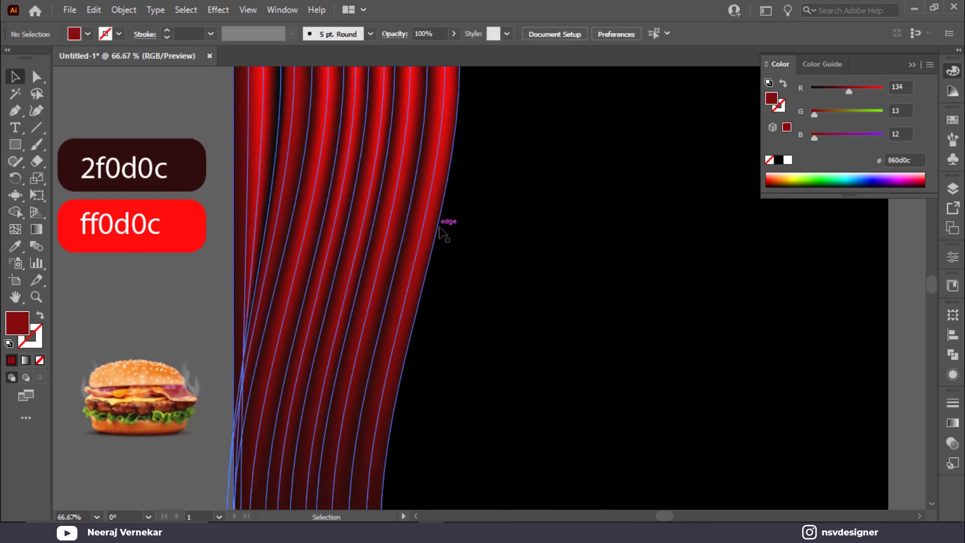
Move the curtain's bottom-left corner mesh point to X 0 pt so it sits on the artboard's edge
{"action": "scroll", "coordinate": [429, 345], "scroll_direction": "down", "scroll_amount": 1}
{"action": "scroll", "coordinate": [388, 252], "scroll_direction": "up", "scroll_amount": 4}
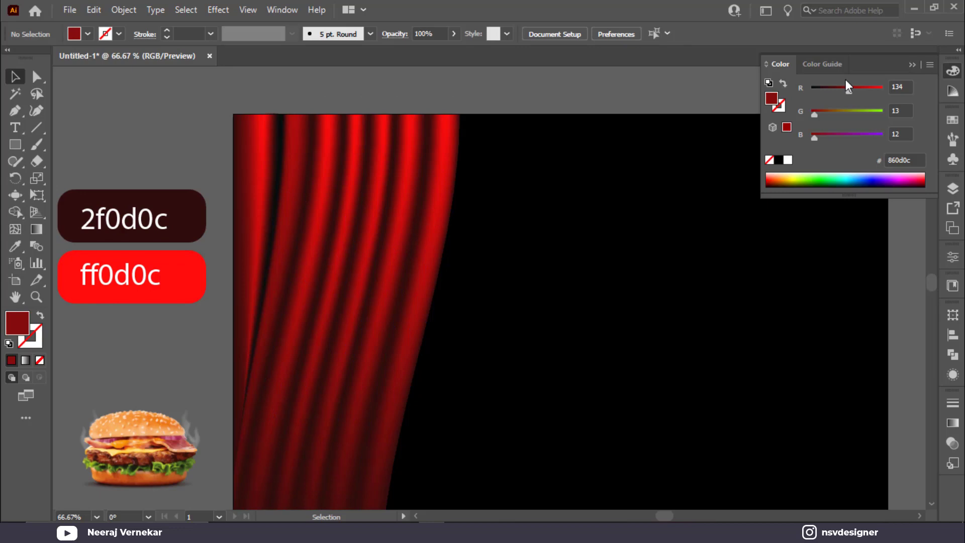
{"action": "left_click", "coordinate": [913, 68]}
{"action": "scroll", "coordinate": [438, 266], "scroll_direction": "down", "scroll_amount": 5}
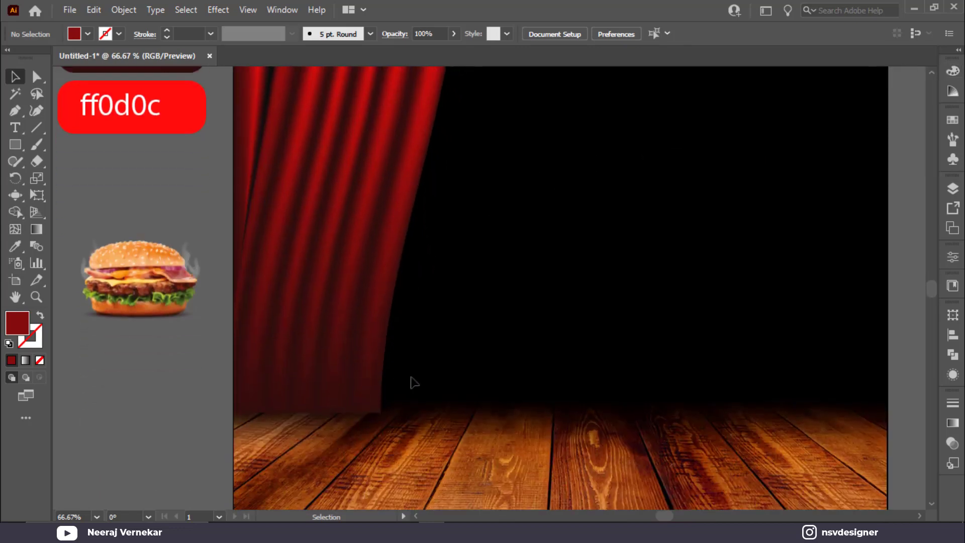
{"action": "left_click", "coordinate": [37, 77]}
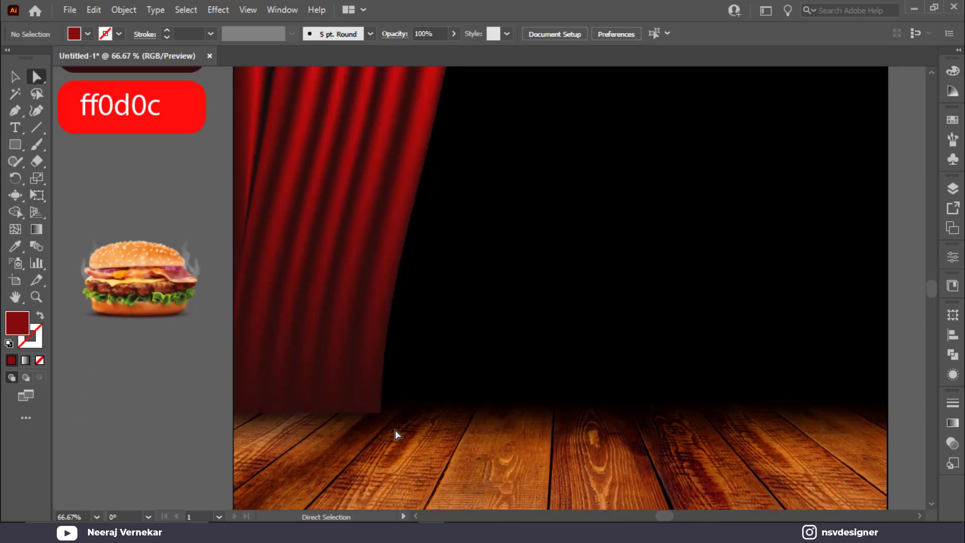
{"action": "key", "text": "v"}
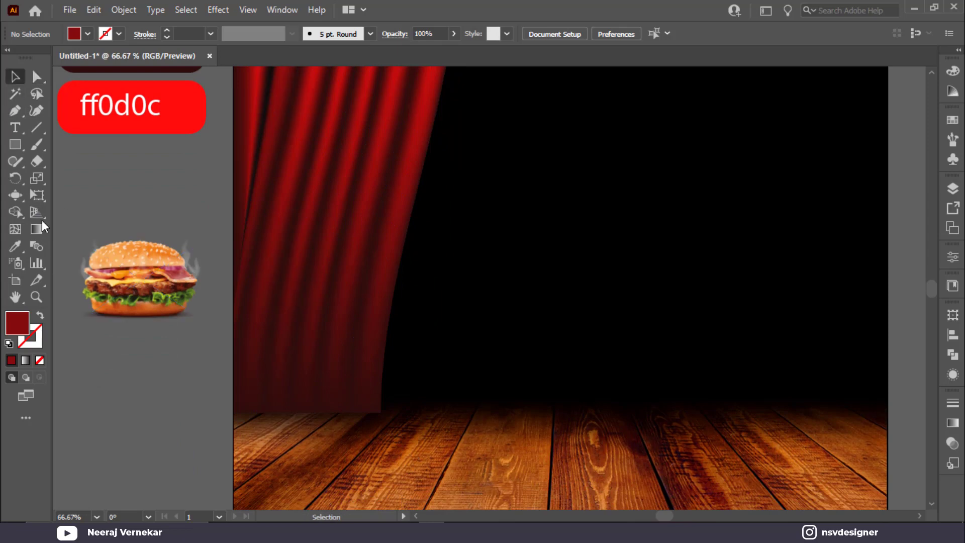
{"action": "left_click", "coordinate": [38, 79]}
{"action": "left_click_drag", "start_coordinate": [258, 403], "coordinate": [222, 419]}
{"action": "scroll", "coordinate": [232, 416], "scroll_direction": "up", "scroll_amount": 3, "text": "alt"}
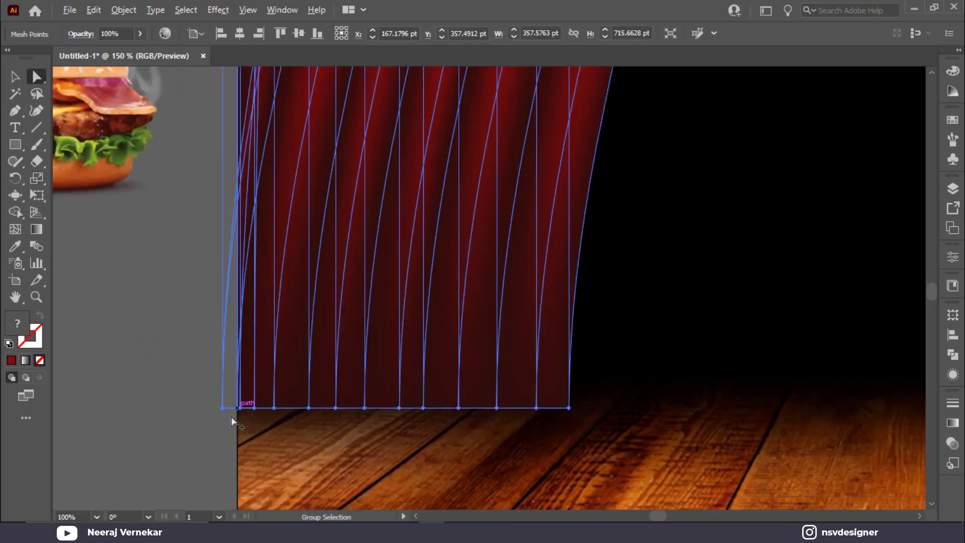
{"action": "left_click", "coordinate": [220, 405]}
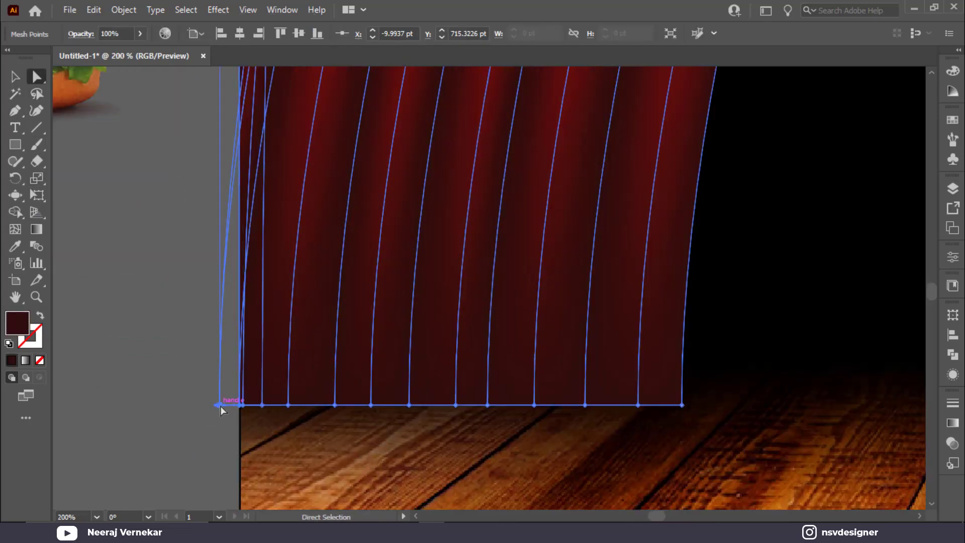
{"action": "left_click_drag", "start_coordinate": [220, 405], "coordinate": [240, 406]}
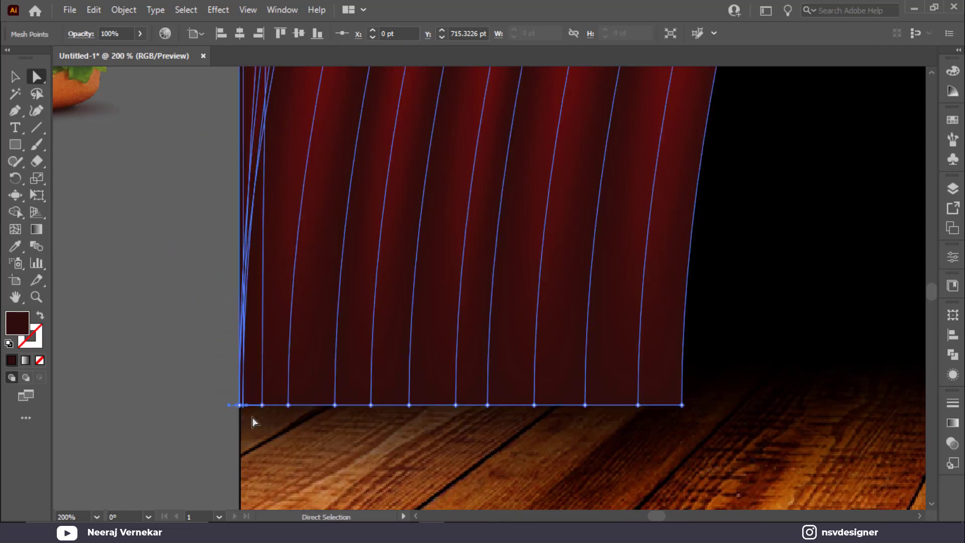
{"action": "left_click", "coordinate": [276, 405]}
{"action": "left_click_drag", "start_coordinate": [289, 405], "coordinate": [292, 409]}
{"action": "key", "text": "ctrl+z"}
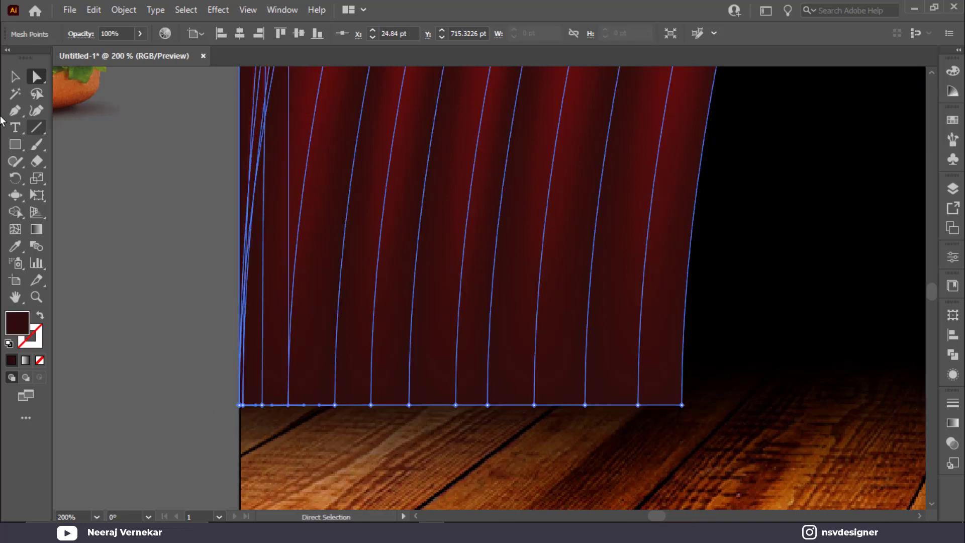
Add a mesh line on the curtain's bottom edge at about X 36 pt and colour its point 7f0d0c
{"action": "left_click", "coordinate": [15, 229]}
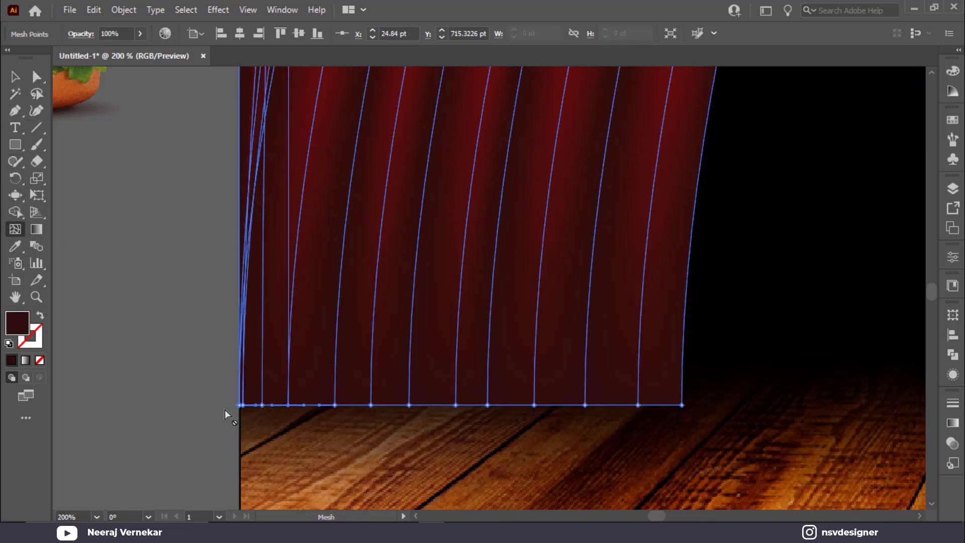
{"action": "left_click", "coordinate": [310, 405]}
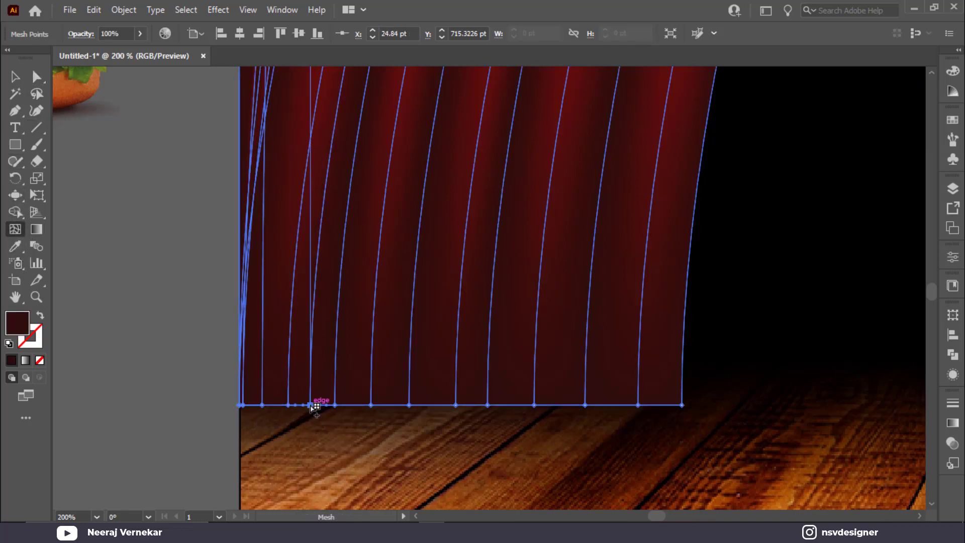
{"action": "left_click", "coordinate": [953, 71]}
{"action": "left_click_drag", "start_coordinate": [828, 90], "coordinate": [849, 89]}
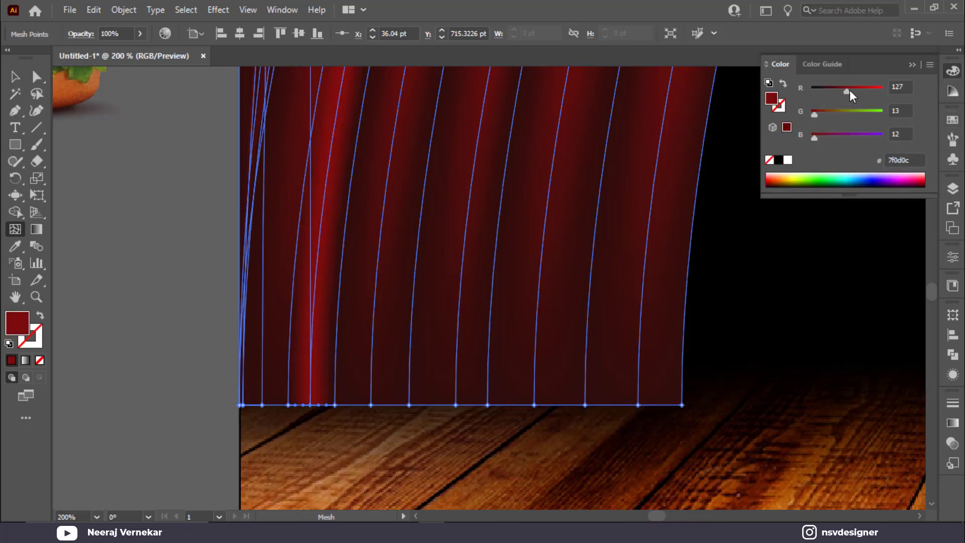
{"action": "scroll", "coordinate": [550, 222], "scroll_direction": "down", "scroll_amount": 2}
{"action": "scroll", "coordinate": [549, 222], "scroll_direction": "up", "scroll_amount": 1}
{"action": "scroll", "coordinate": [548, 222], "scroll_direction": "up", "scroll_amount": 2}
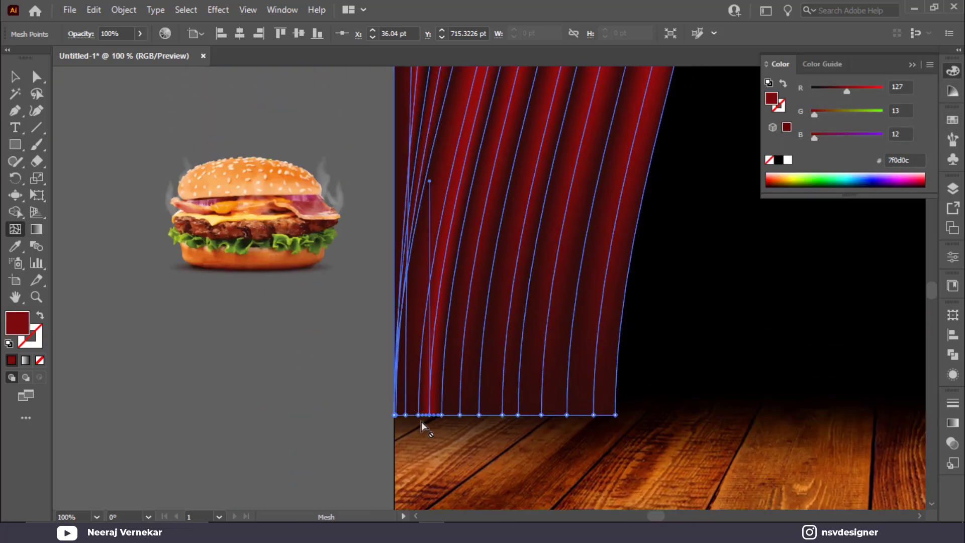
Add two more 7f0d0c mesh lines at the curtain's bottom, one near its left edge and one at about X 99 pt, then deselect the curtain
{"action": "left_click_drag", "start_coordinate": [419, 416], "coordinate": [410, 416]}
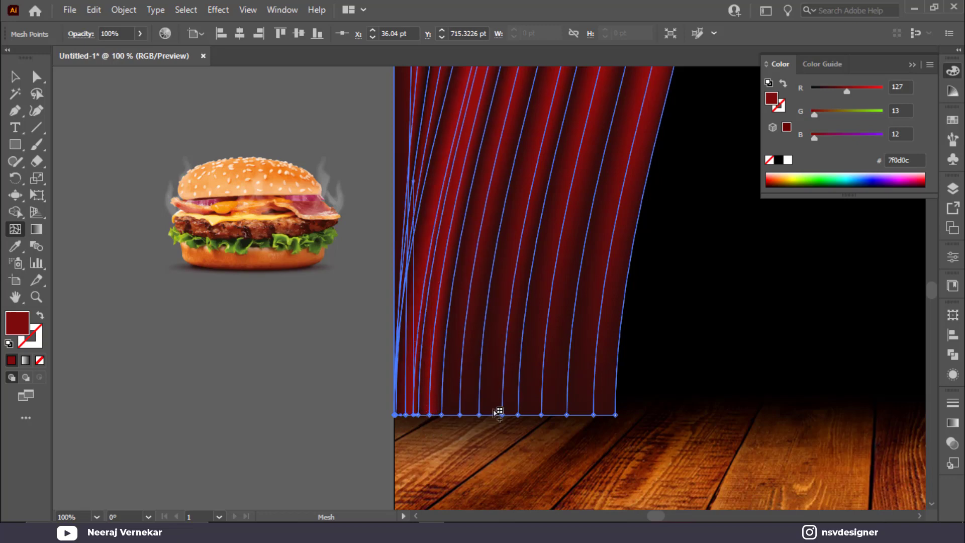
{"action": "left_click", "coordinate": [499, 415]}
{"action": "scroll", "coordinate": [512, 352], "scroll_direction": "down", "scroll_amount": 2}
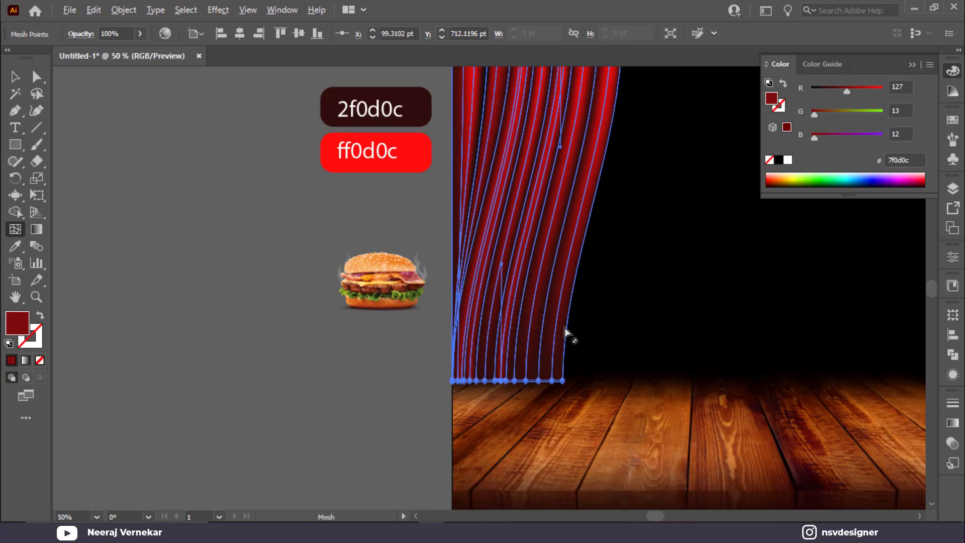
{"action": "scroll", "coordinate": [90, 156], "scroll_direction": "up", "scroll_amount": 1}
{"action": "left_click", "coordinate": [16, 78]}
{"action": "left_click", "coordinate": [322, 362]}
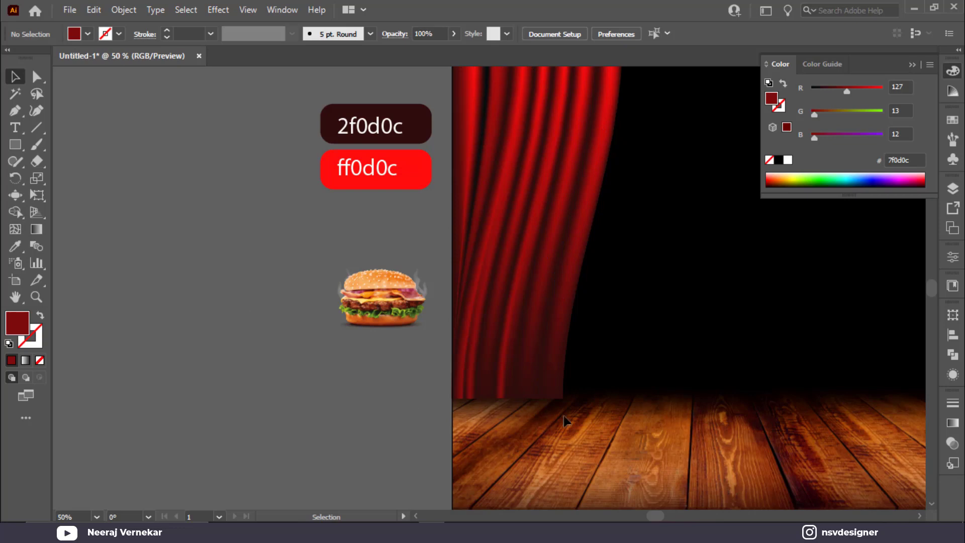
Select the curtain again and add a 7f0d0c mesh line on its bottom edge at about X 61 pt
{"action": "scroll", "coordinate": [541, 414], "scroll_direction": "up", "scroll_amount": 4}
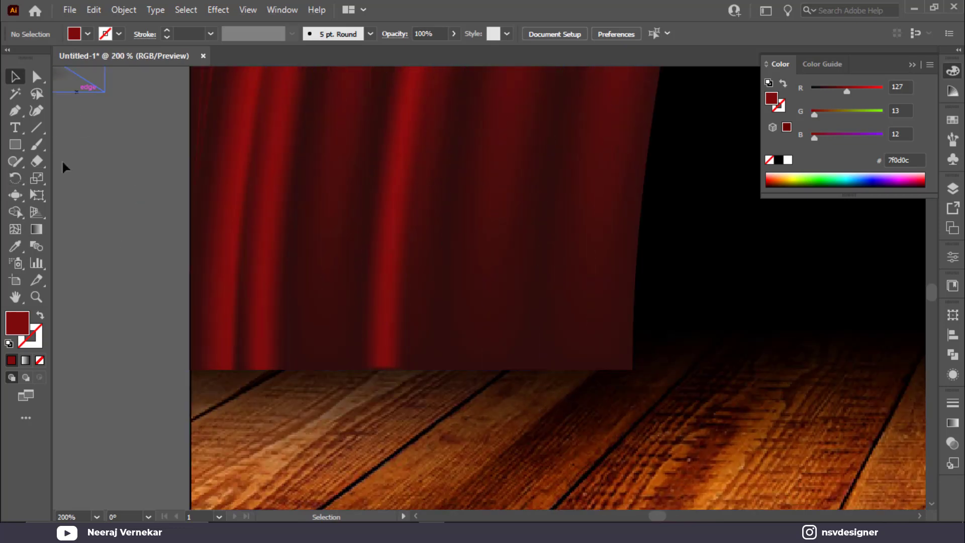
{"action": "left_click", "coordinate": [187, 352]}
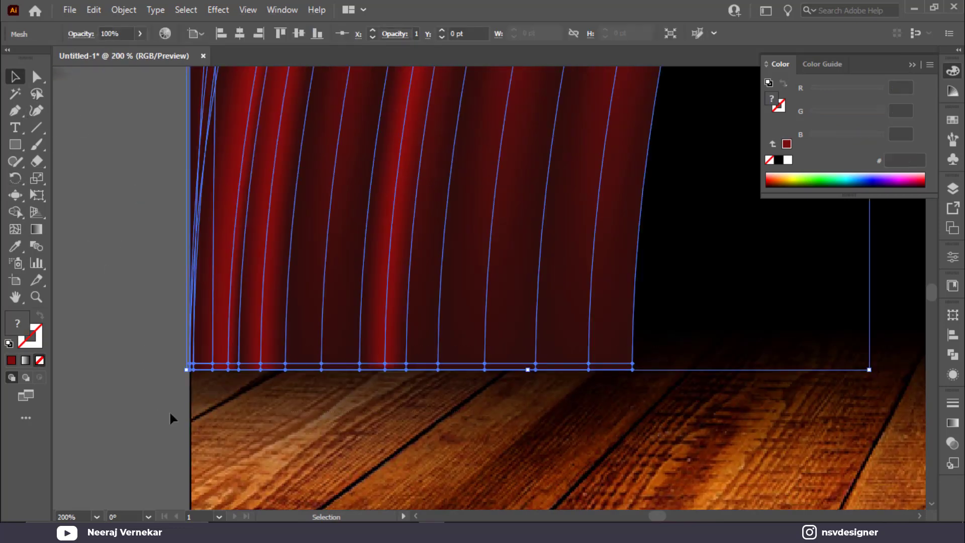
{"action": "left_click", "coordinate": [14, 212]}
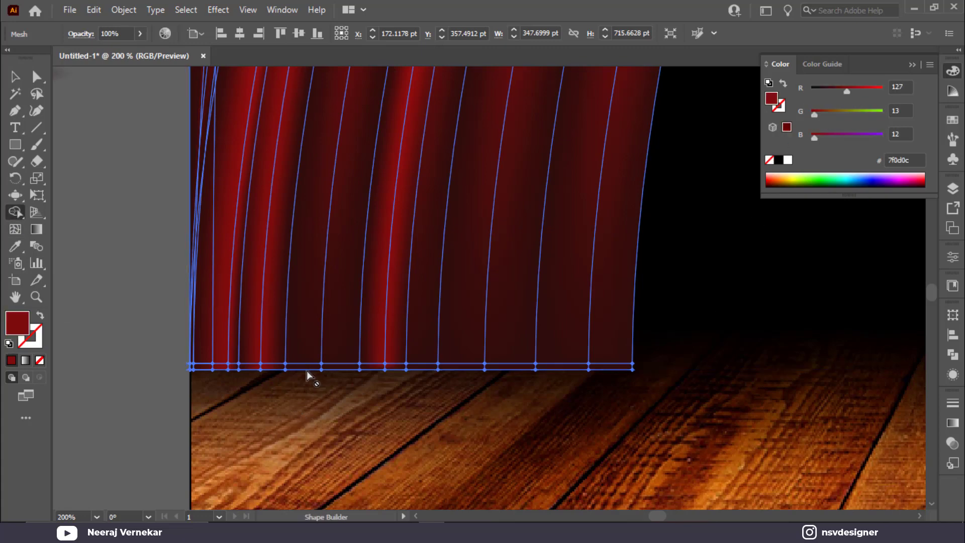
{"action": "left_click", "coordinate": [14, 230]}
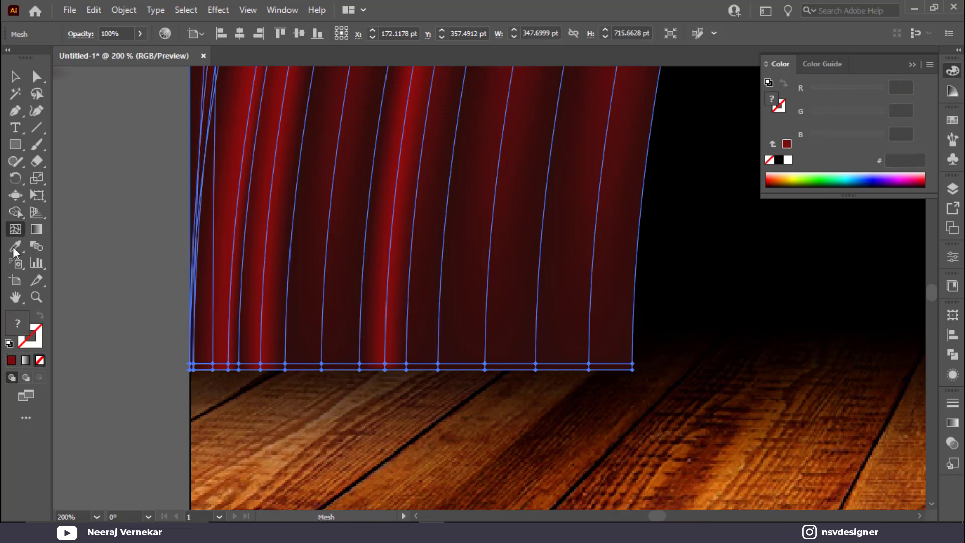
{"action": "left_click", "coordinate": [308, 370]}
{"action": "left_click_drag", "start_coordinate": [823, 92], "coordinate": [845, 92]}
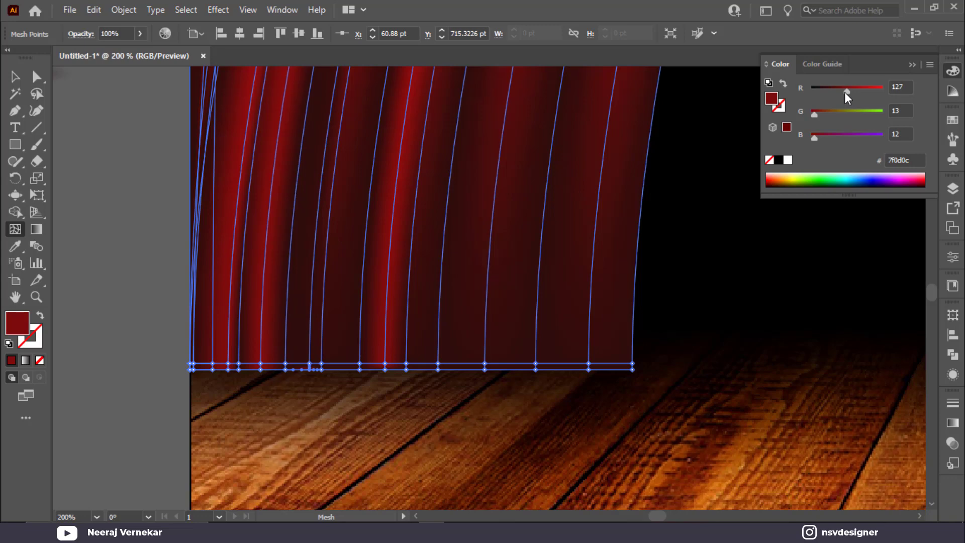
Add a mesh line on the curtain's bottom edge at about X 79 pt and colour its point ba0d0c
{"action": "left_click", "coordinate": [349, 370]}
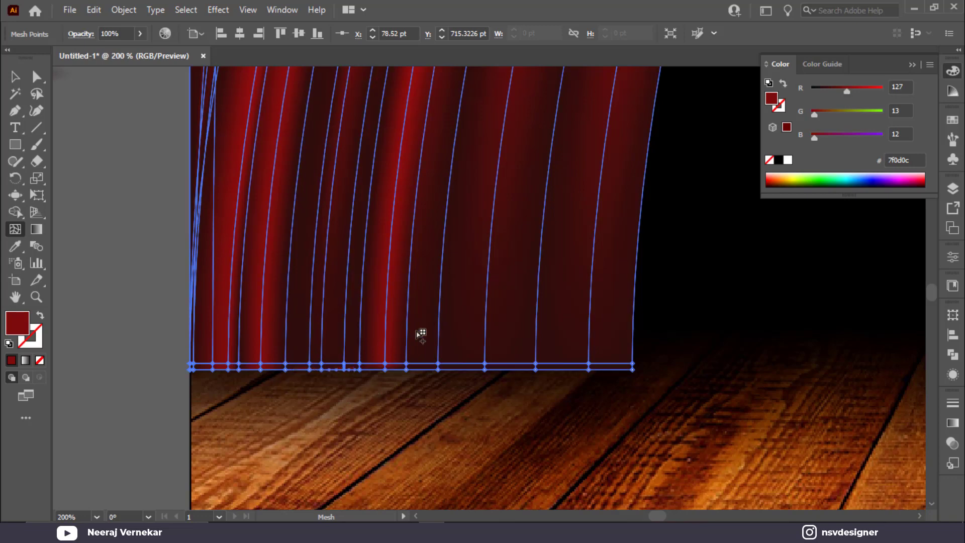
{"action": "scroll", "coordinate": [370, 321], "scroll_direction": "down", "scroll_amount": 1}
{"action": "scroll", "coordinate": [367, 315], "scroll_direction": "up", "scroll_amount": 4}
{"action": "left_click", "coordinate": [864, 91]}
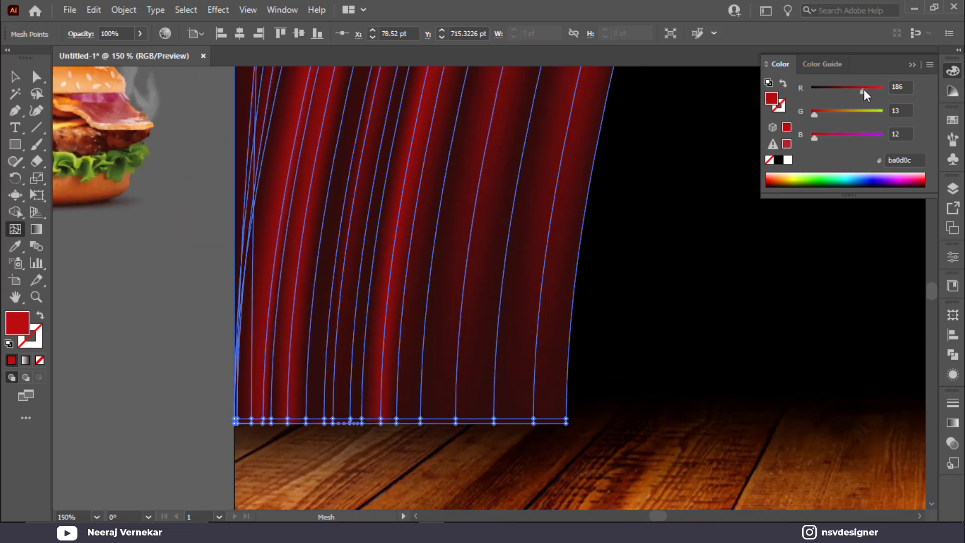
Add mesh lines at the curtain's bottom at about X 161 pt in d10d0c and X 189 pt in 550d0c
{"action": "scroll", "coordinate": [474, 427], "scroll_direction": "down", "scroll_amount": 1}
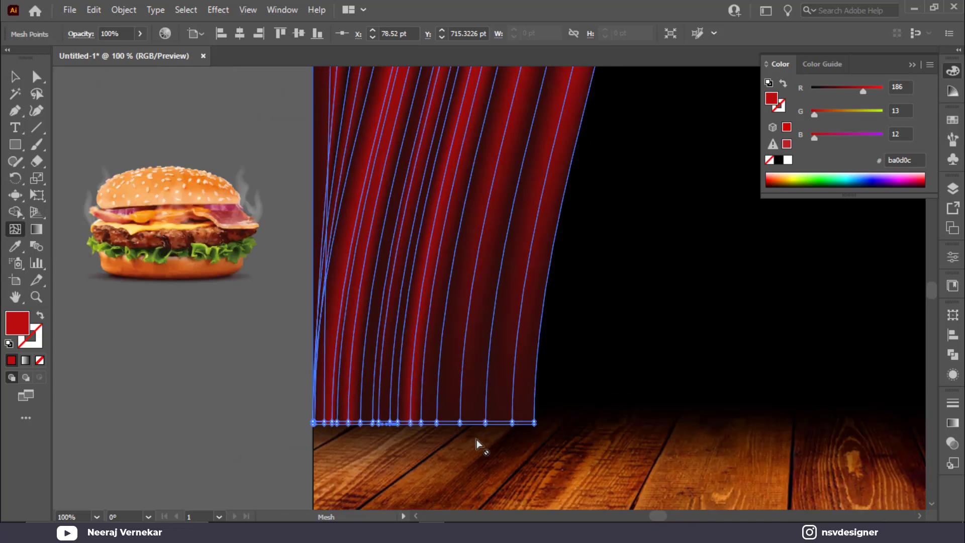
{"action": "left_click", "coordinate": [476, 424]}
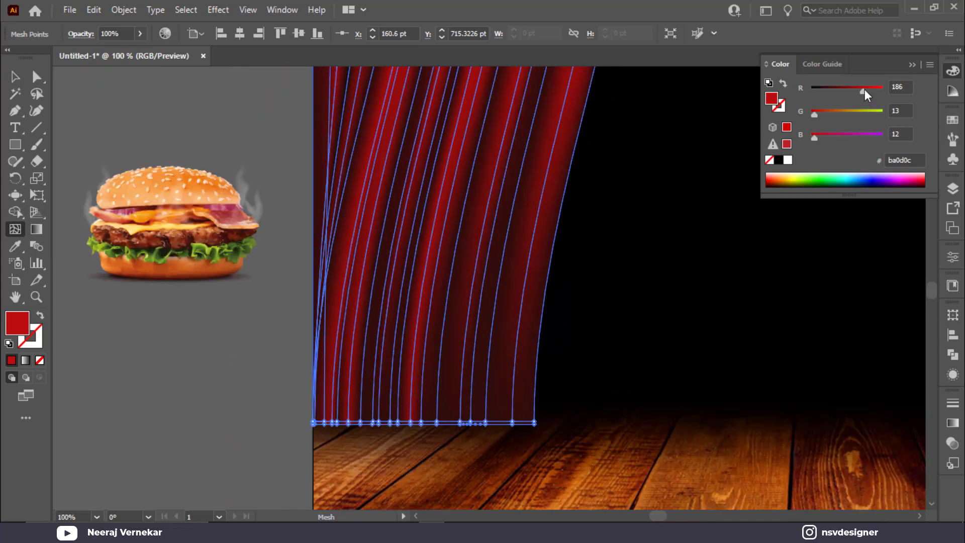
{"action": "mouse_move", "coordinate": [871, 88]}
{"action": "left_mouse_down"}
{"action": "mouse_move", "coordinate": [844, 89]}
{"action": "mouse_move", "coordinate": [870, 90]}
{"action": "left_mouse_up"}
{"action": "left_click", "coordinate": [499, 424]}
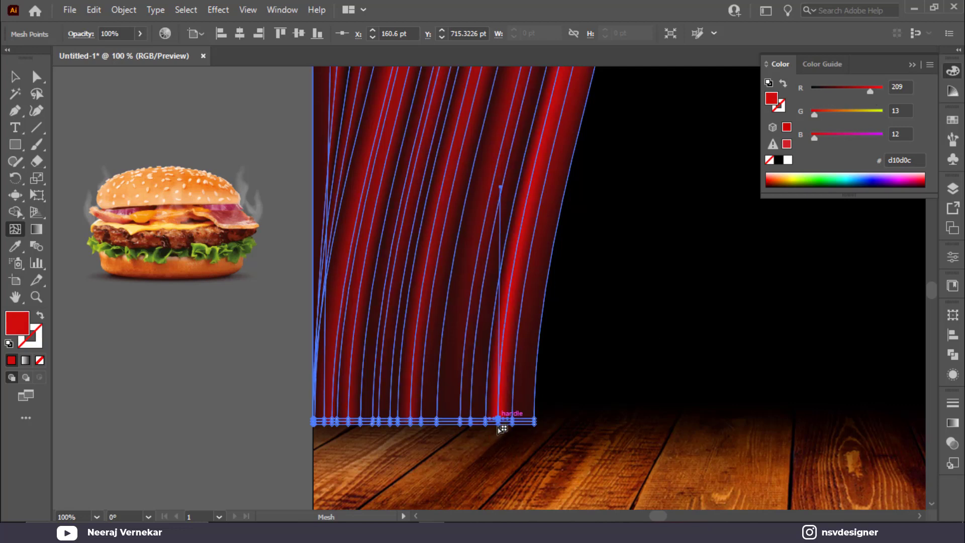
{"action": "left_click_drag", "start_coordinate": [869, 92], "coordinate": [833, 92]}
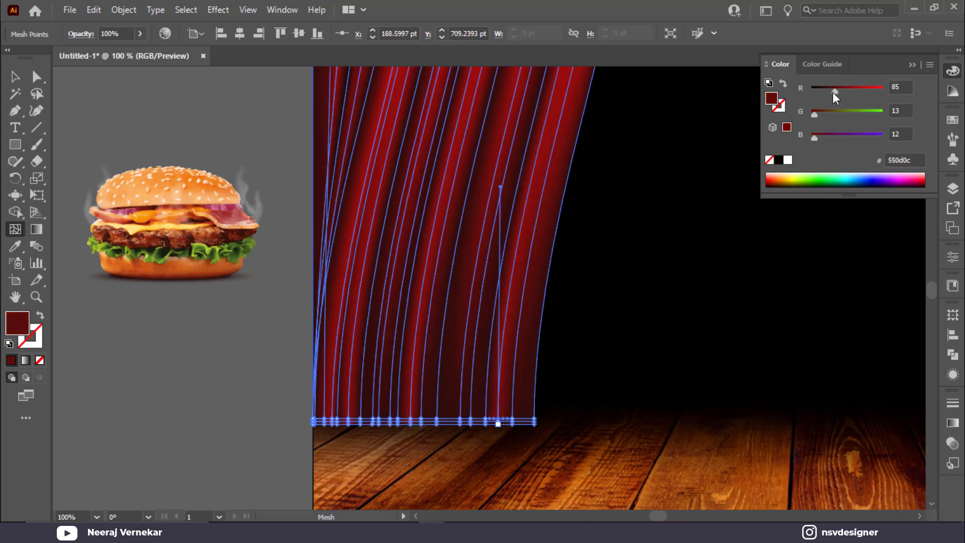
Add a mesh line on the curtain's bottom edge at about X 138 pt, raise its red value above 85, and deselect the curtain
{"action": "left_click", "coordinate": [452, 423]}
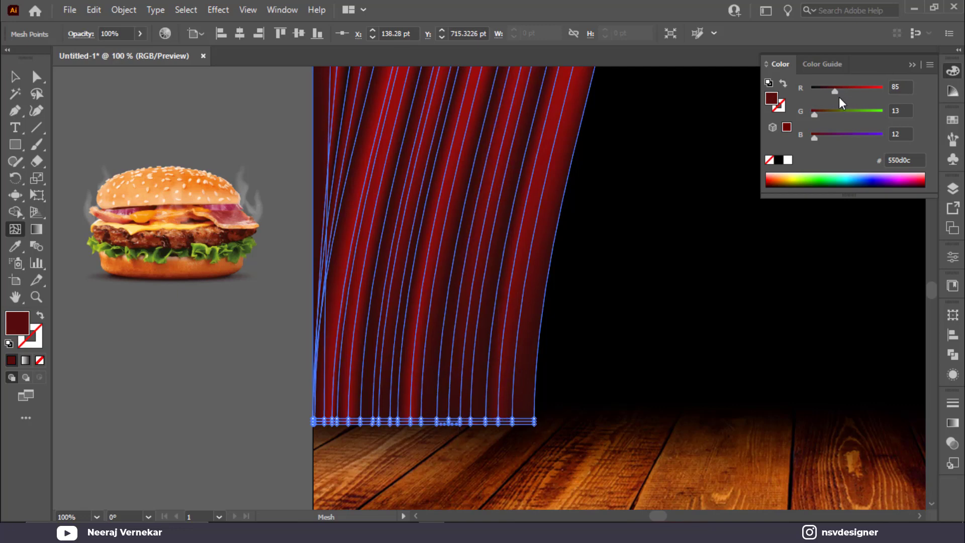
{"action": "left_click_drag", "start_coordinate": [835, 92], "coordinate": [855, 89]}
{"action": "key", "text": "v"}
{"action": "left_click_drag", "start_coordinate": [458, 205], "coordinate": [626, 237]}
{"action": "key", "text": "ctrl+z"}
{"action": "left_click", "coordinate": [677, 293]}
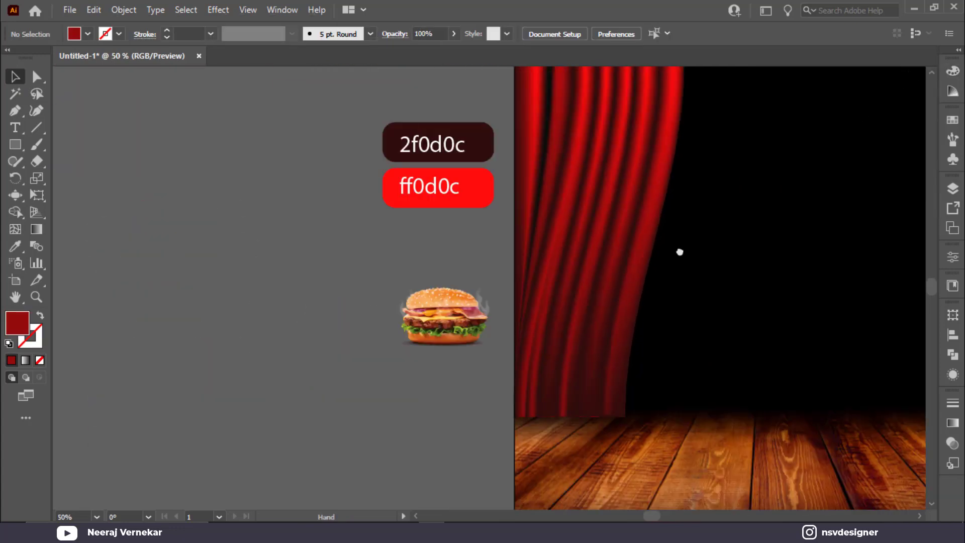
Try to shift the mesh points along the curtain's bottom edge past the artboard's side and slightly upward
{"action": "left_click_drag", "start_coordinate": [680, 252], "coordinate": [553, 275]}
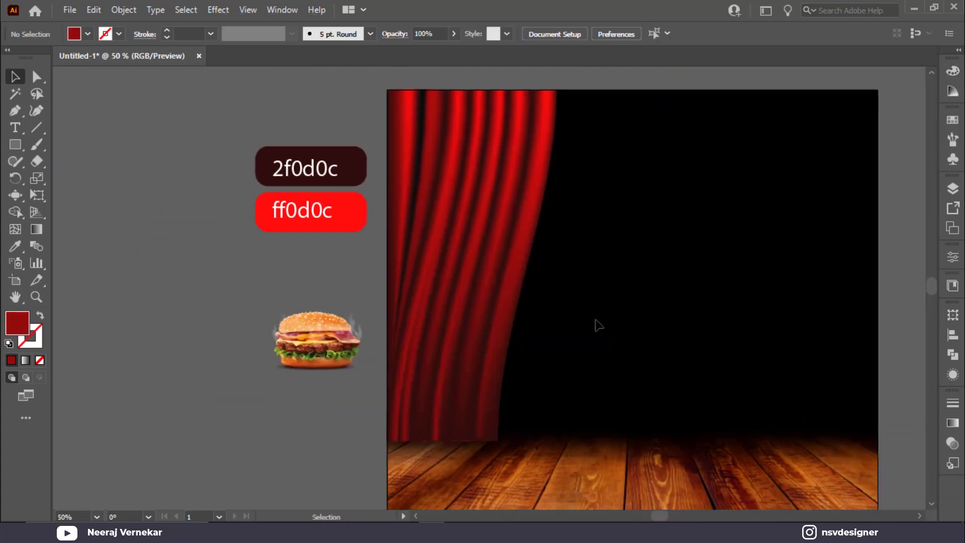
{"action": "key", "text": "a"}
{"action": "left_click_drag", "start_coordinate": [385, 443], "coordinate": [481, 443]}
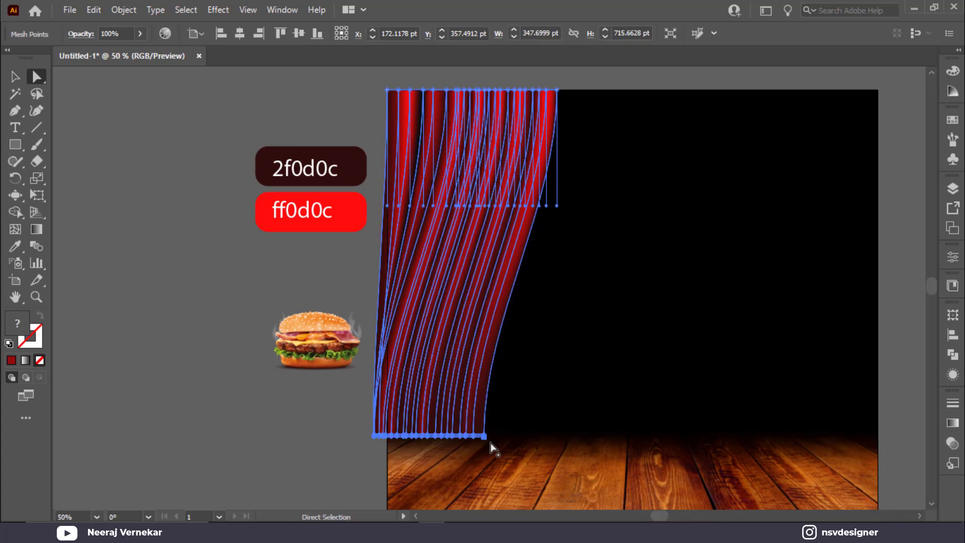
{"action": "key", "text": "ctrl+z"}
{"action": "left_click_drag", "start_coordinate": [547, 465], "coordinate": [411, 429]}
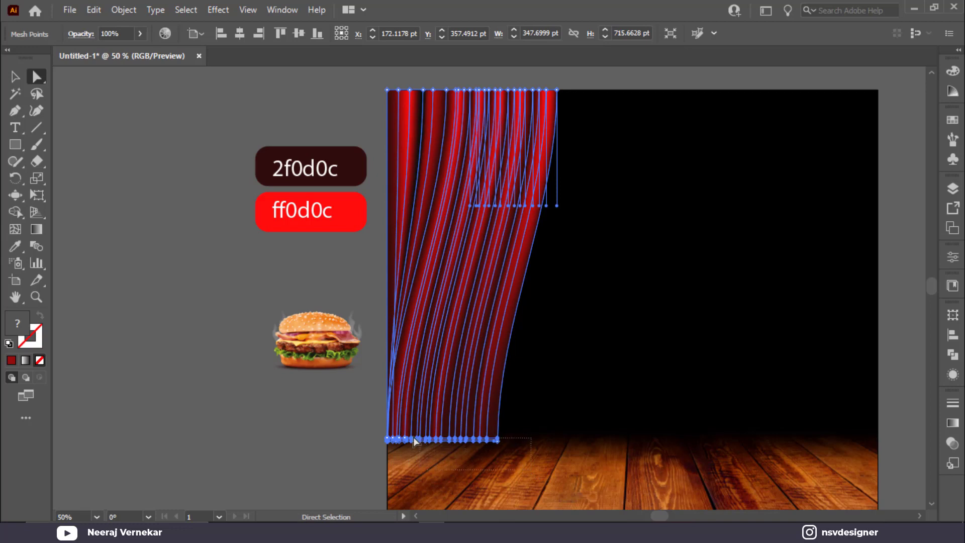
{"action": "mouse_move", "coordinate": [503, 445]}
{"action": "left_mouse_down"}
{"action": "mouse_move", "coordinate": [473, 441]}
{"action": "mouse_move", "coordinate": [485, 438]}
{"action": "left_mouse_up"}
{"action": "left_click", "coordinate": [548, 429]}
Try to move the mesh points on the right part of the curtain's bottom edge left and upward, then undo the move
{"action": "scroll", "coordinate": [508, 415], "scroll_direction": "down", "scroll_amount": 3}
{"action": "scroll", "coordinate": [522, 418], "scroll_direction": "up", "scroll_amount": 5}
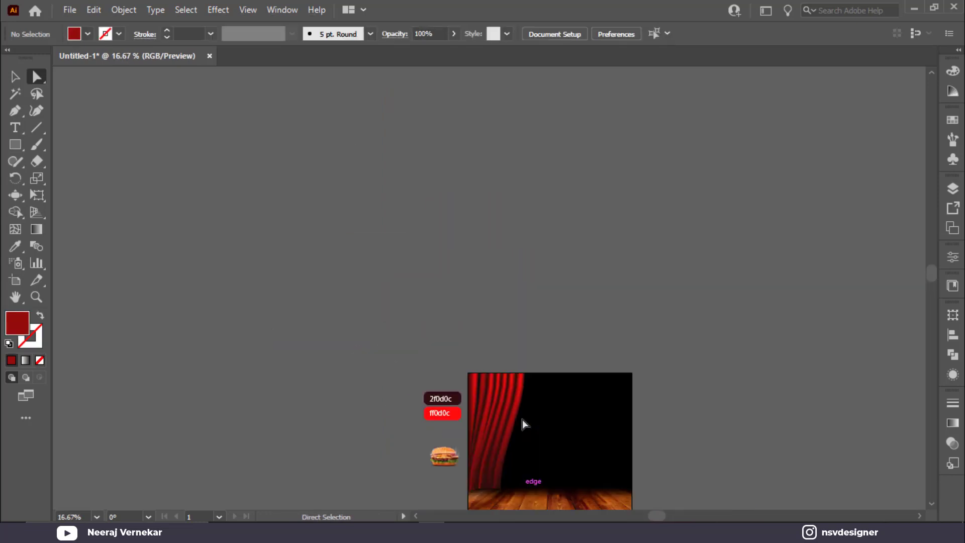
{"action": "key", "text": "ctrl+0"}
{"action": "scroll", "coordinate": [326, 339], "scroll_direction": "up", "scroll_amount": 6}
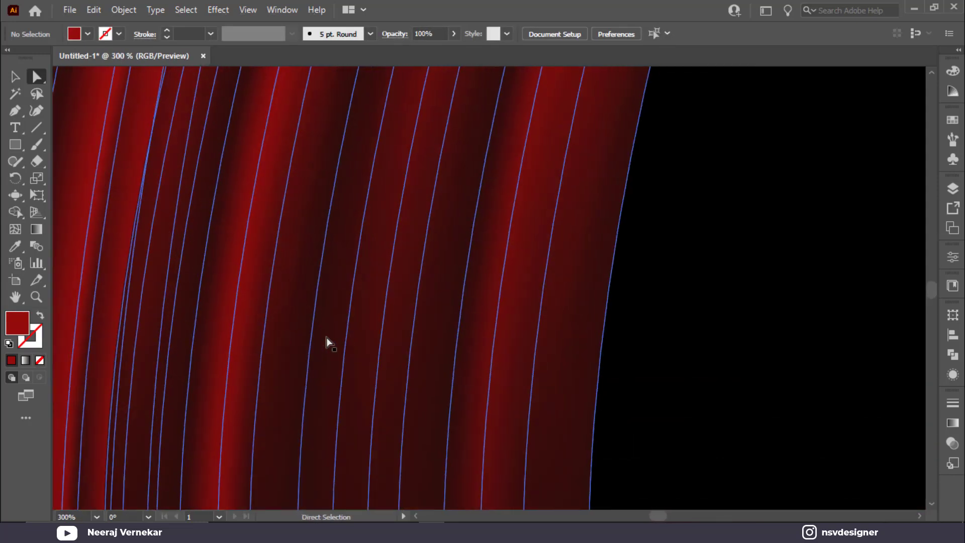
{"action": "left_click_drag", "start_coordinate": [405, 456], "coordinate": [557, 242]}
{"action": "left_click_drag", "start_coordinate": [384, 412], "coordinate": [478, 358]}
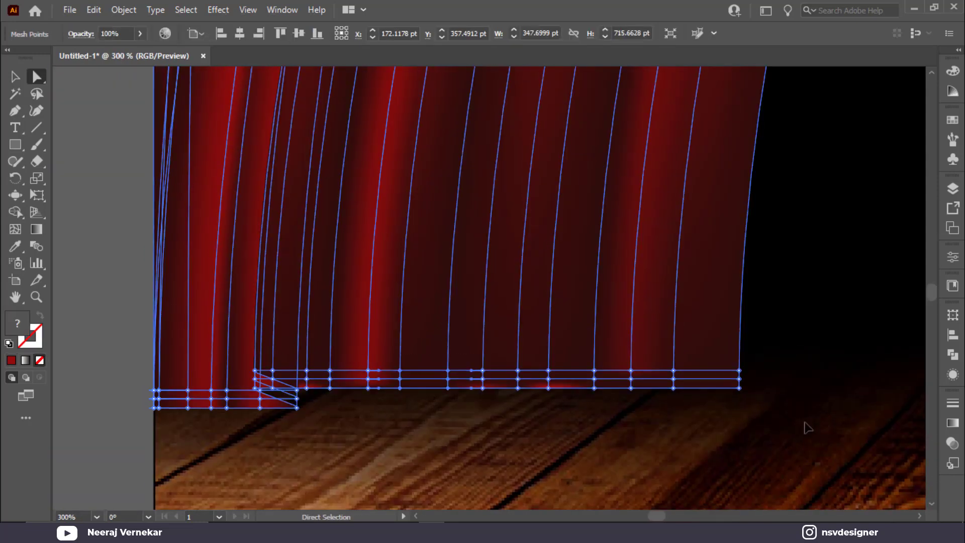
{"action": "key", "text": "ctrl+z"}
{"action": "left_click", "coordinate": [845, 432]}
{"action": "left_click_drag", "start_coordinate": [844, 432], "coordinate": [281, 363]}
{"action": "left_click", "coordinate": [791, 412]}
{"action": "left_click_drag", "start_coordinate": [791, 411], "coordinate": [235, 272]}
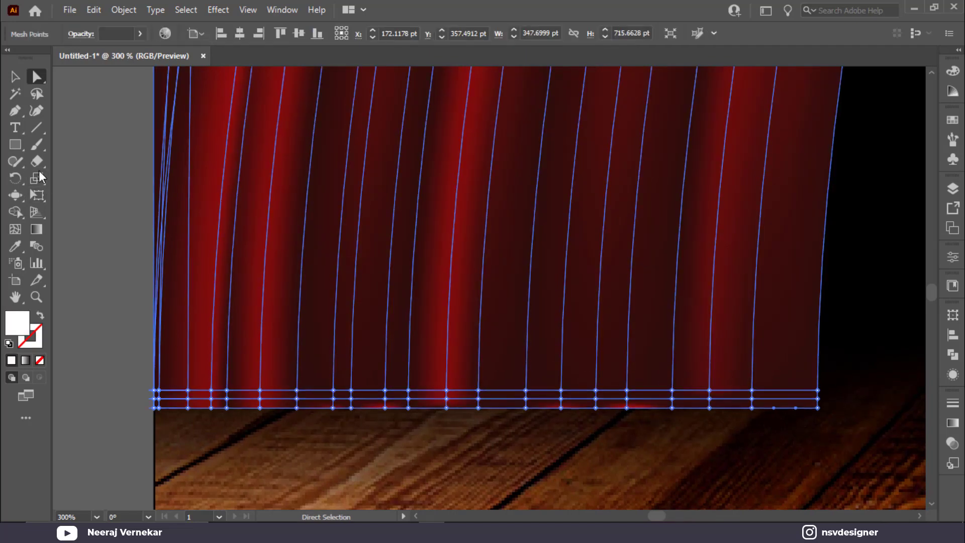
Delete the two horizontal mesh lines just above the curtain's bottom edge
{"action": "left_click", "coordinate": [818, 399]}
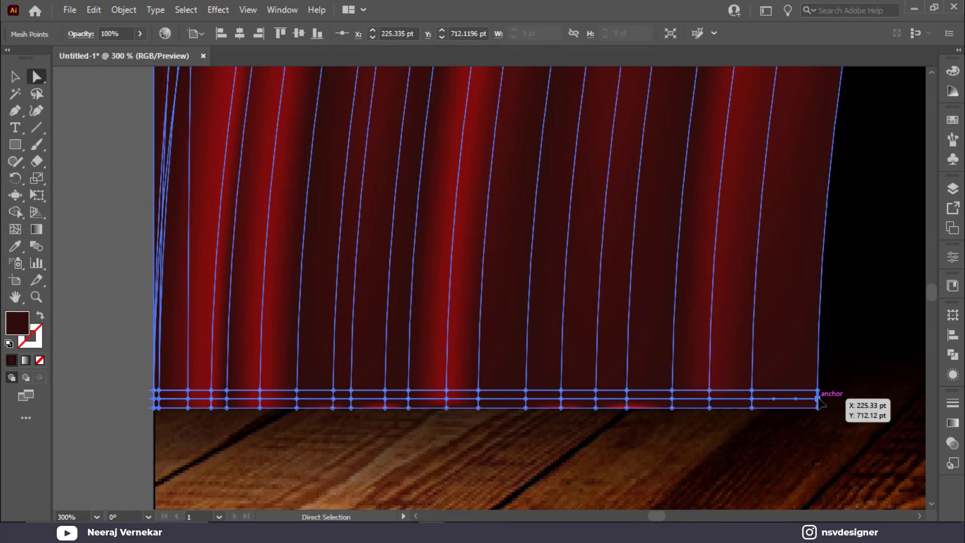
{"action": "key", "text": "Delete"}
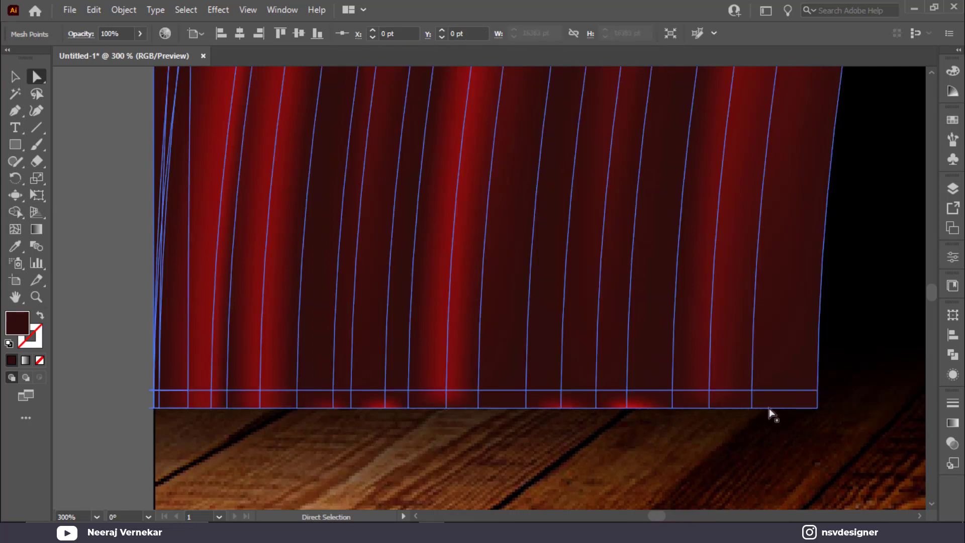
{"action": "left_click", "coordinate": [817, 391]}
{"action": "key", "text": "Delete"}
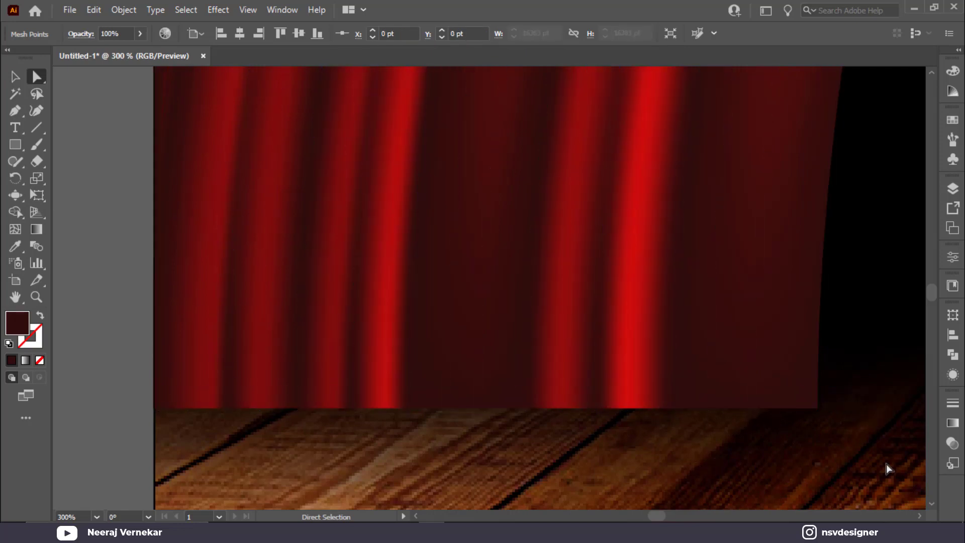
Pull the bottom-edge mesh points of the three leftmost folds slightly downward, the third to about X 35 pt, Y 718 pt
{"action": "left_click_drag", "start_coordinate": [886, 463], "coordinate": [121, 328]}
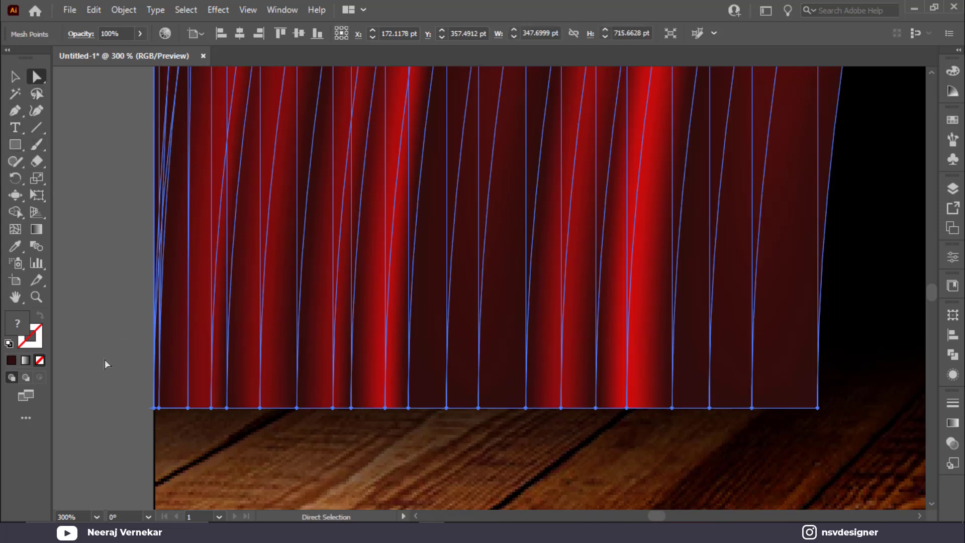
{"action": "left_click", "coordinate": [185, 407]}
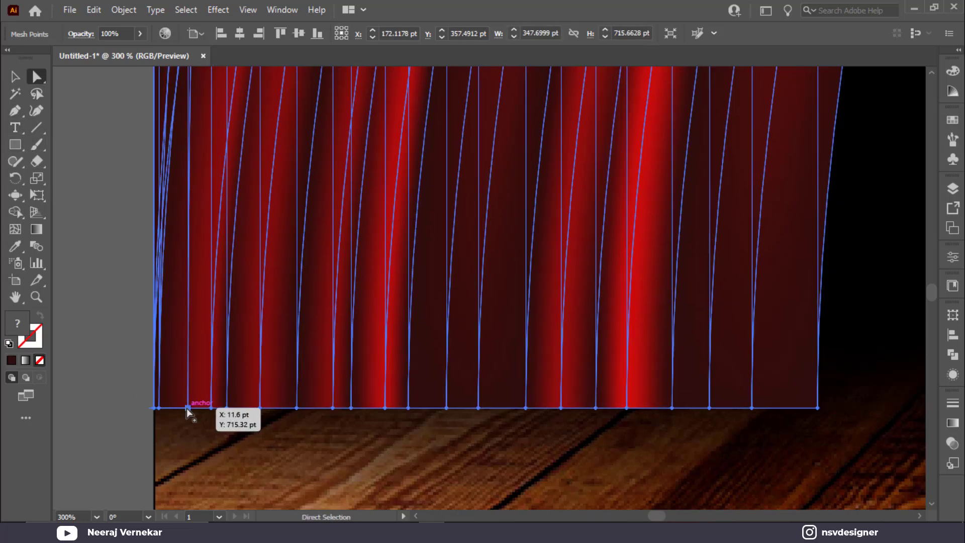
{"action": "left_click", "coordinate": [186, 408]}
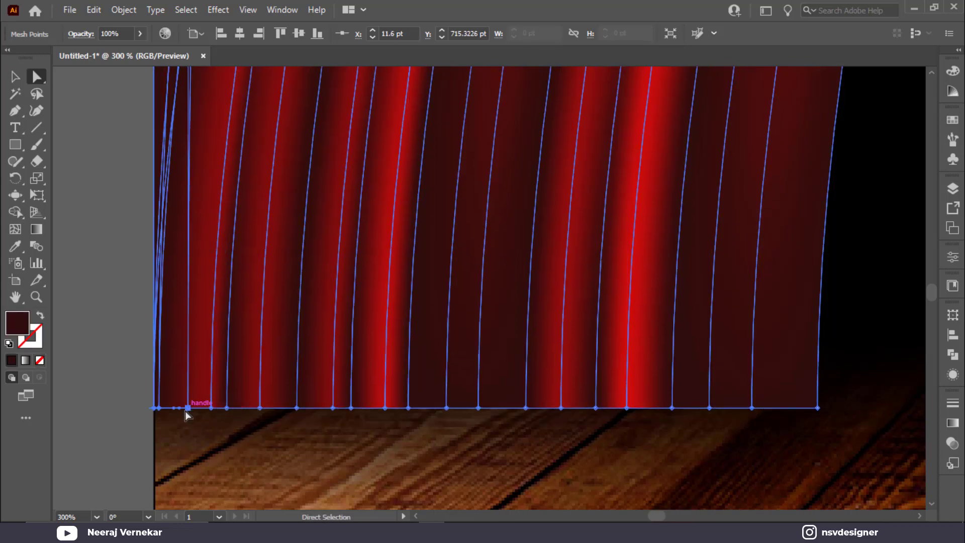
{"action": "left_click_drag", "start_coordinate": [186, 411], "coordinate": [256, 416]}
{"action": "left_click", "coordinate": [212, 409]}
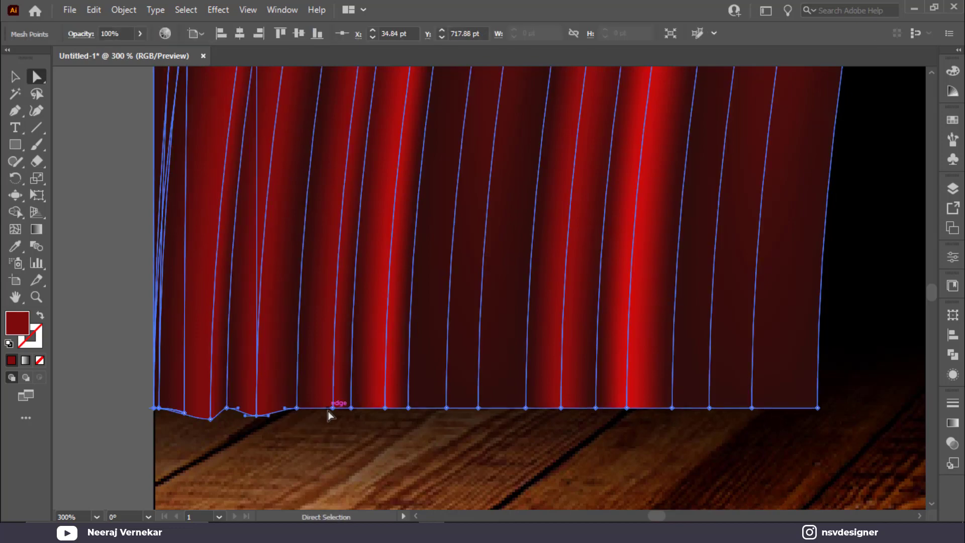
Continue the wavy hem through the middle folds by pulling their bottom mesh points down, the first to about X 60 pt, Y 719 pt
{"action": "left_click", "coordinate": [335, 411]}
{"action": "left_click_drag", "start_coordinate": [334, 412], "coordinate": [332, 422]}
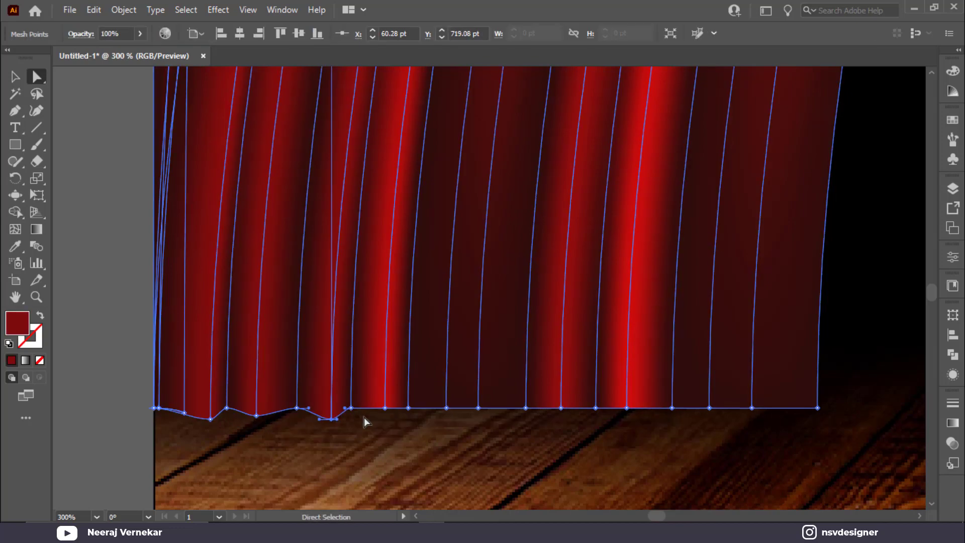
{"action": "left_click_drag", "start_coordinate": [385, 409], "coordinate": [385, 415]}
{"action": "left_click_drag", "start_coordinate": [446, 409], "coordinate": [598, 420]}
{"action": "left_click", "coordinate": [526, 413]}
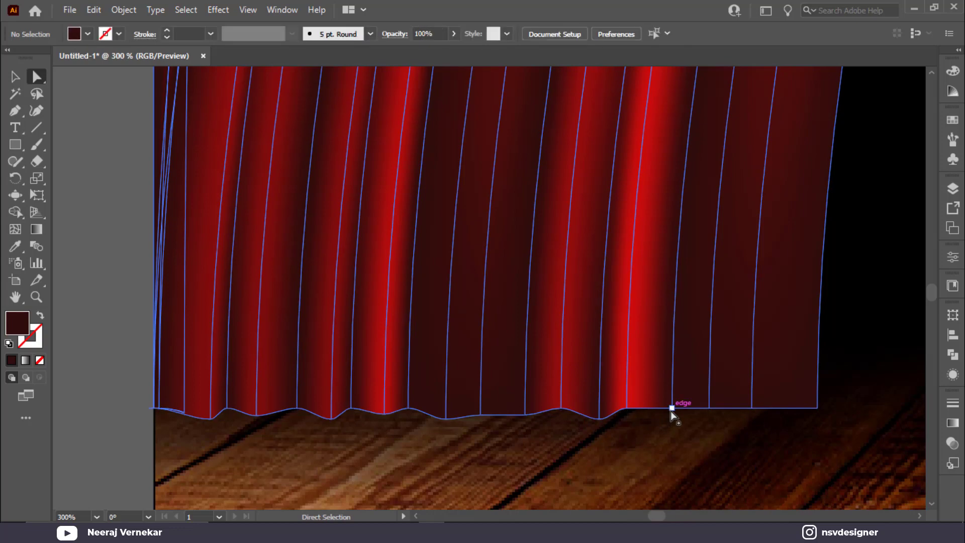
Shape the right end of the curtain's hem by lowering its mesh points slightly and moving the bottom-right corner point inward and up
{"action": "left_click_drag", "start_coordinate": [671, 411], "coordinate": [672, 415]}
{"action": "left_click_drag", "start_coordinate": [752, 408], "coordinate": [754, 415]}
{"action": "left_click_drag", "start_coordinate": [813, 409], "coordinate": [804, 398]}
{"action": "left_click_drag", "start_coordinate": [708, 408], "coordinate": [714, 415]}
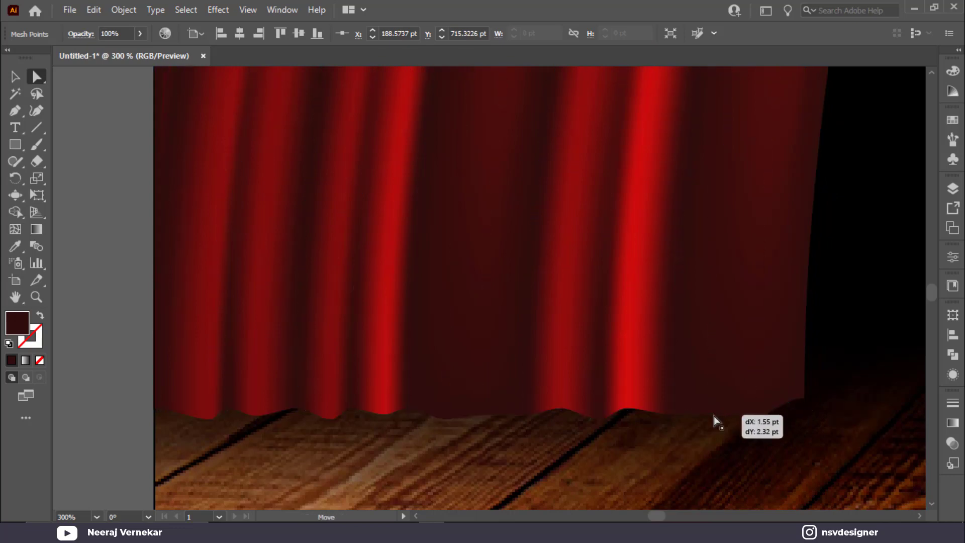
{"action": "key", "text": "ctrl+shift+a"}
{"action": "key", "text": "ctrl+0"}
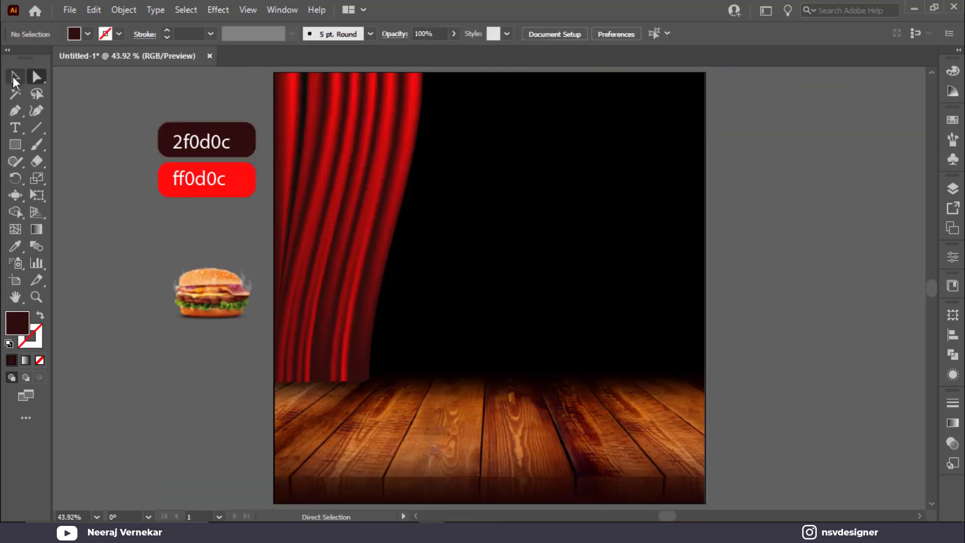
Stretch the whole curtain downward onto the wood floor to a height of about 737 pt
{"action": "left_click_drag", "start_coordinate": [269, 352], "coordinate": [269, 352]}
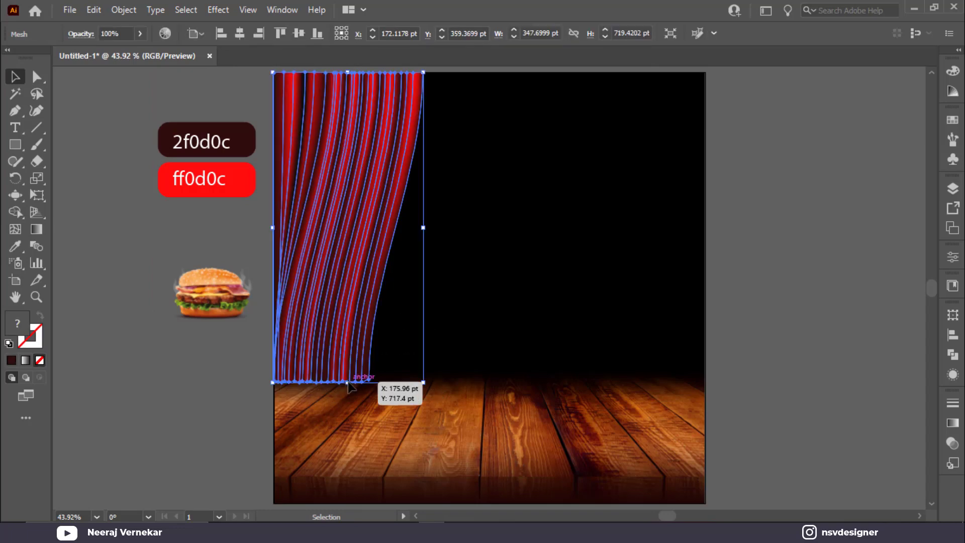
{"action": "left_click_drag", "start_coordinate": [348, 383], "coordinate": [348, 391]}
{"action": "left_click_drag", "start_coordinate": [411, 393], "coordinate": [411, 394]}
{"action": "left_click", "coordinate": [544, 395]}
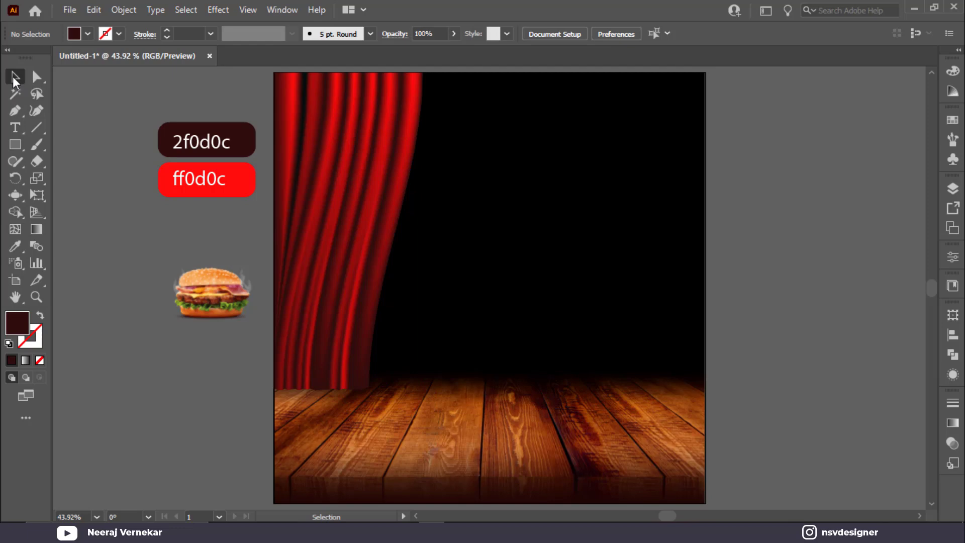
Start a Multiply drop shadow on the curtain with an X offset of 0 pt and a Y offset of 21 pt
{"action": "left_click", "coordinate": [383, 78]}
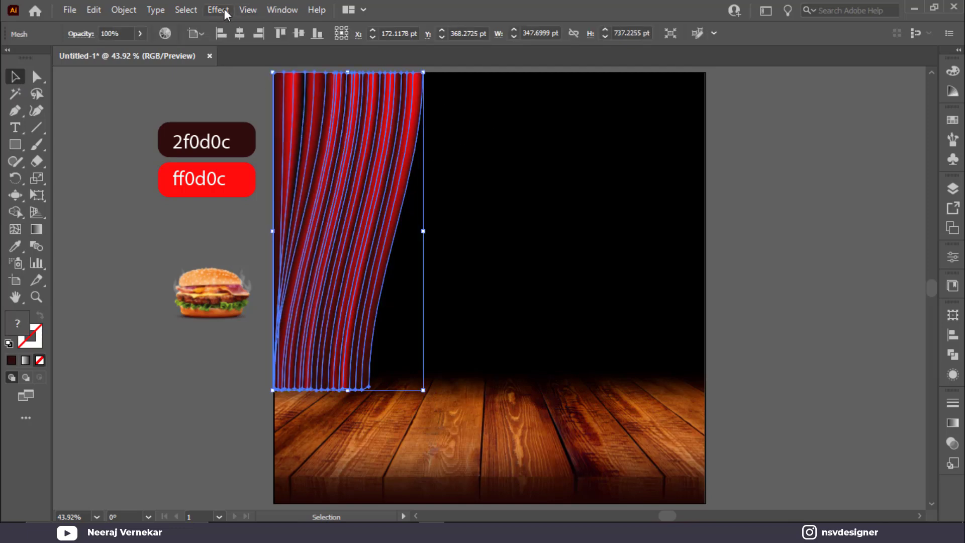
{"action": "left_click", "coordinate": [248, 10]}
{"action": "left_click", "coordinate": [219, 10]}
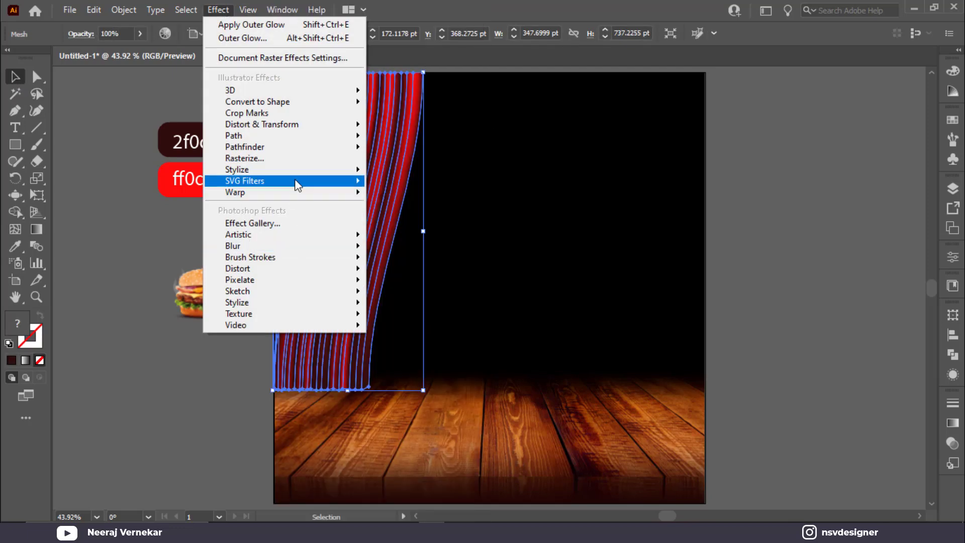
{"action": "mouse_move", "coordinate": [296, 170]}
{"action": "left_click", "coordinate": [442, 170]}
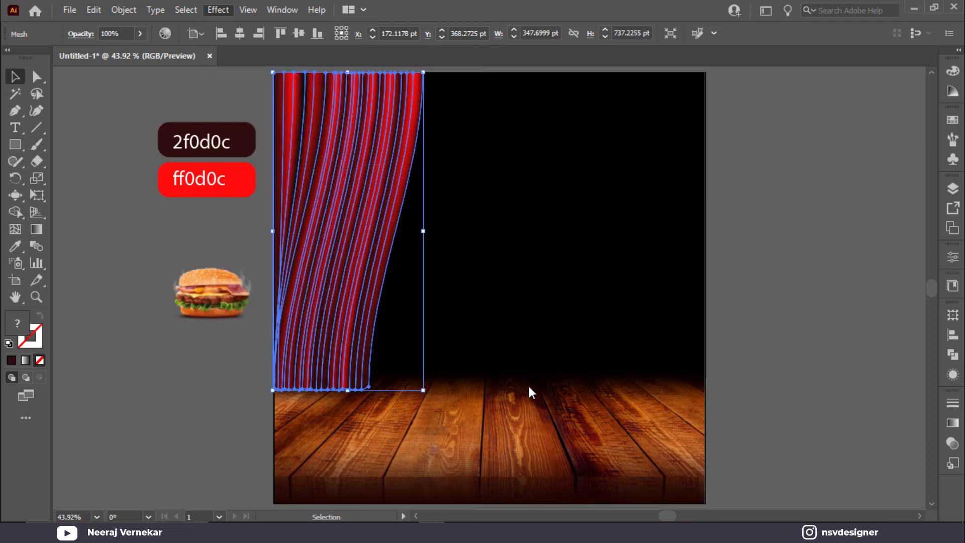
{"action": "left_click", "coordinate": [268, 217]}
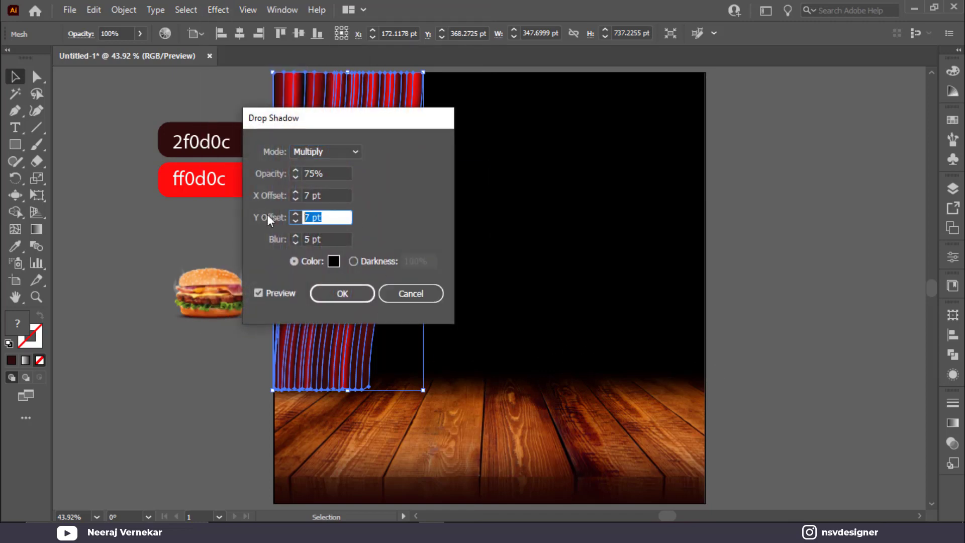
{"action": "left_click", "coordinate": [332, 190]}
{"action": "type", "text": "0"}
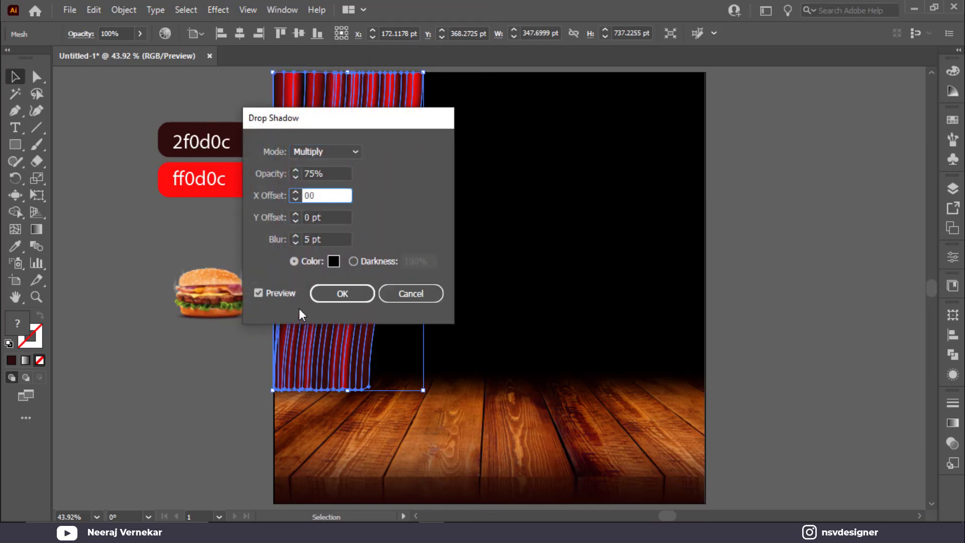
{"action": "left_click", "coordinate": [327, 378]}
{"action": "key", "text": "Tab"}
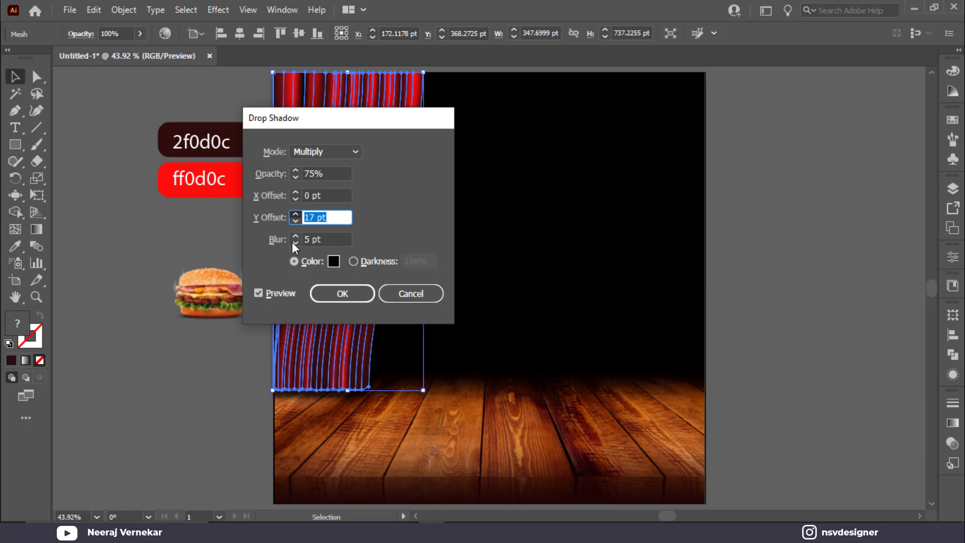
{"action": "type", "text": "21"}
{"action": "key", "text": "Tab"}
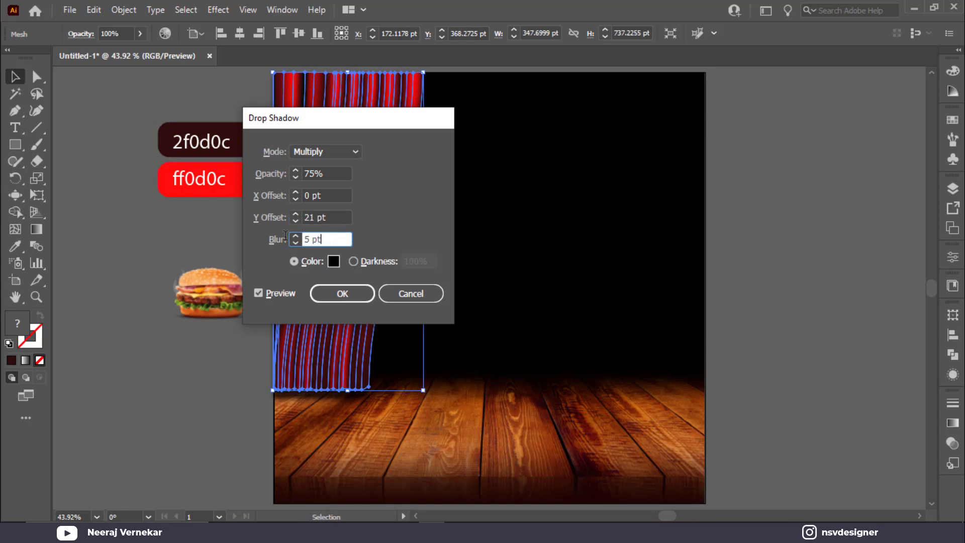
Set the drop shadow's blur to 14 pt and opacity to 60%, and apply it to the curtain
{"action": "type", "text": "10"}
{"action": "left_click", "coordinate": [295, 234]}
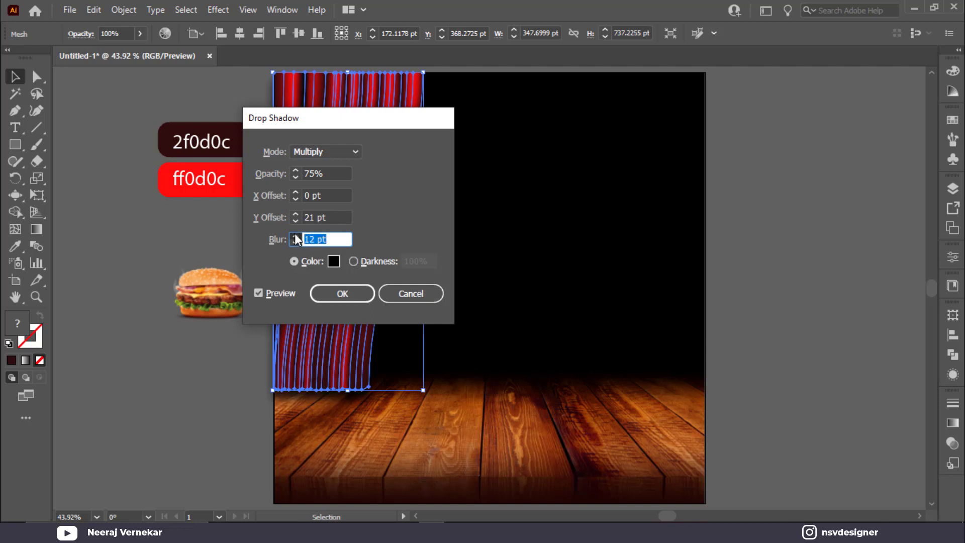
{"action": "left_click", "coordinate": [275, 173]}
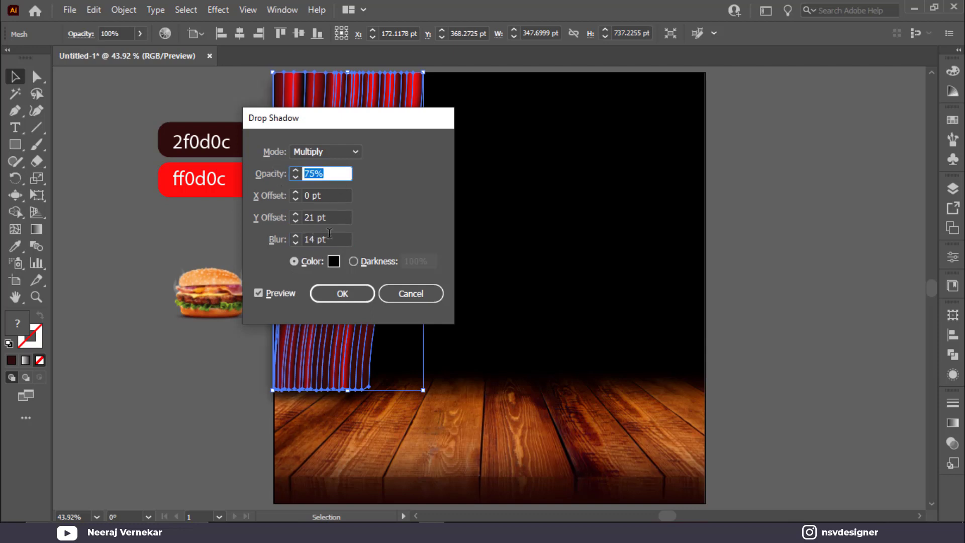
{"action": "type", "text": "60"}
{"action": "key", "text": "Return"}
{"action": "left_click", "coordinate": [487, 467]}
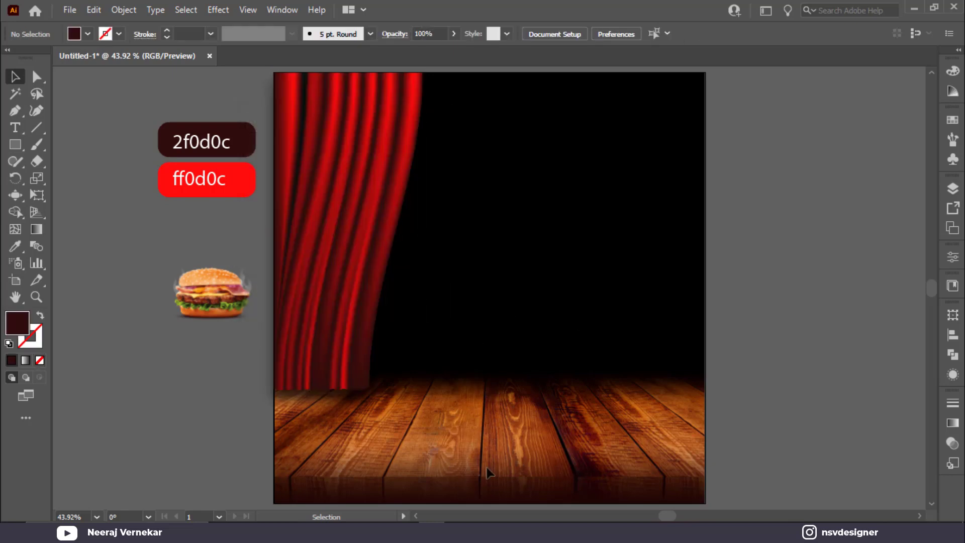
Narrow the curtain to a width of about 330 pt, keeping its left edge in place
{"action": "left_click", "coordinate": [321, 333]}
{"action": "right_click", "coordinate": [338, 290]}
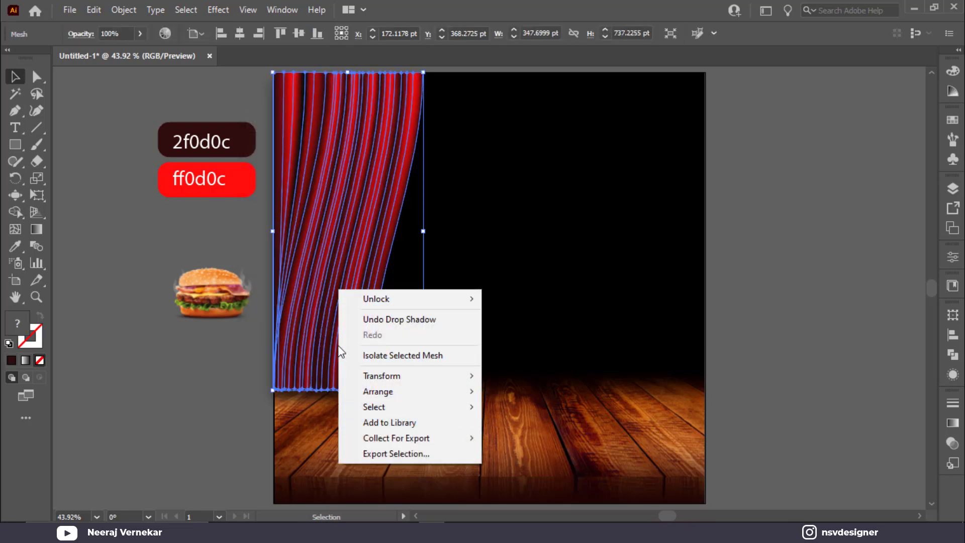
{"action": "mouse_move", "coordinate": [401, 376]}
{"action": "left_click", "coordinate": [482, 288]}
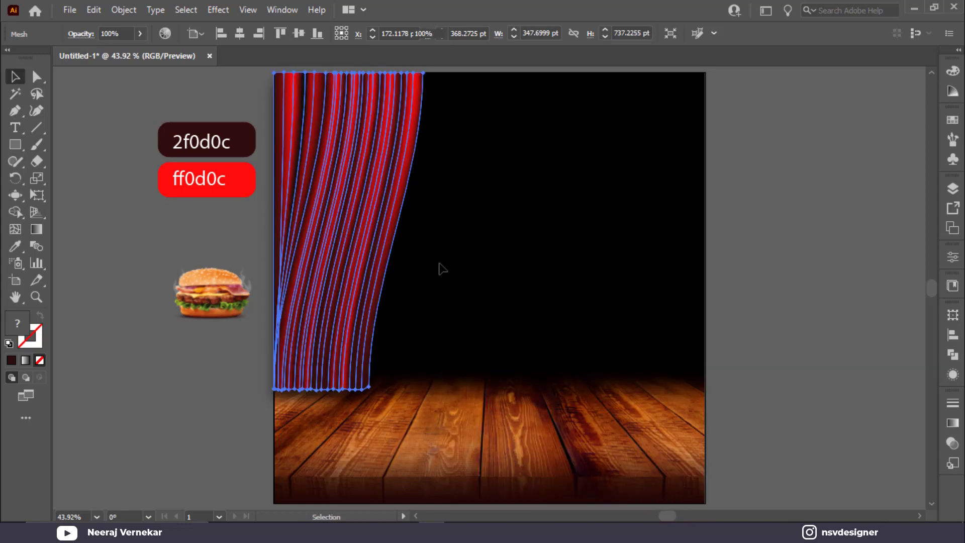
{"action": "left_click_drag", "start_coordinate": [425, 234], "coordinate": [417, 234]}
{"action": "left_click", "coordinate": [513, 237]}
Duplicate the curtain onto the right half of the artboard and reflect the copy across the vertical axis
{"action": "left_click", "coordinate": [278, 274]}
{"action": "left_click_drag", "start_coordinate": [355, 276], "coordinate": [577, 274]}
{"action": "right_click", "coordinate": [576, 270]}
{"action": "mouse_move", "coordinate": [668, 358]}
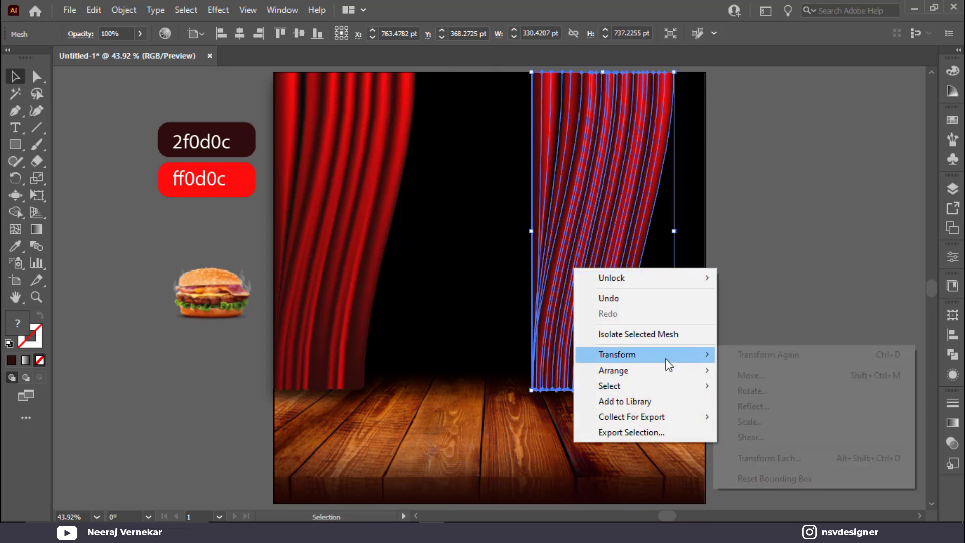
{"action": "left_click", "coordinate": [753, 406]}
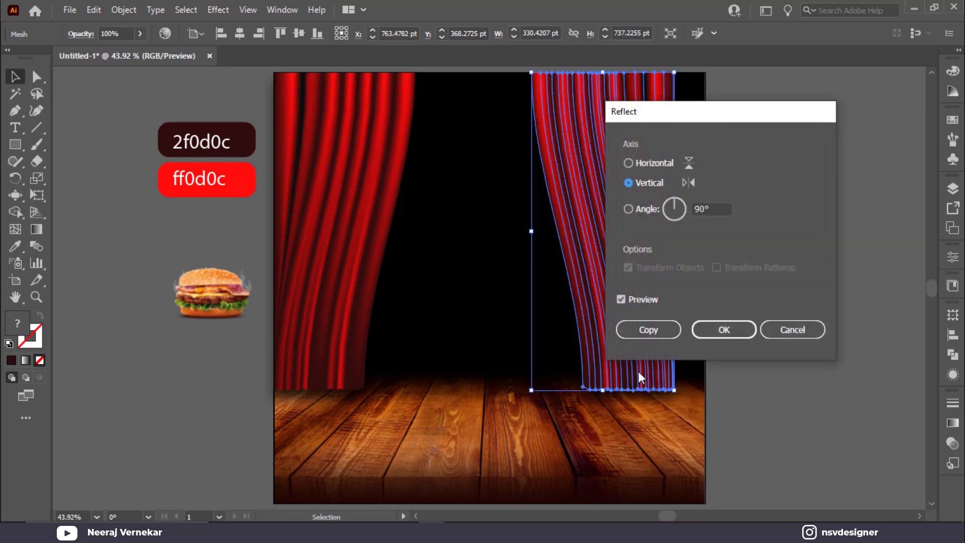
{"action": "left_click", "coordinate": [723, 329]}
Move the reflected curtain to the artboard's right edge
{"action": "left_click_drag", "start_coordinate": [651, 338], "coordinate": [666, 341]}
{"action": "left_click", "coordinate": [784, 349]}
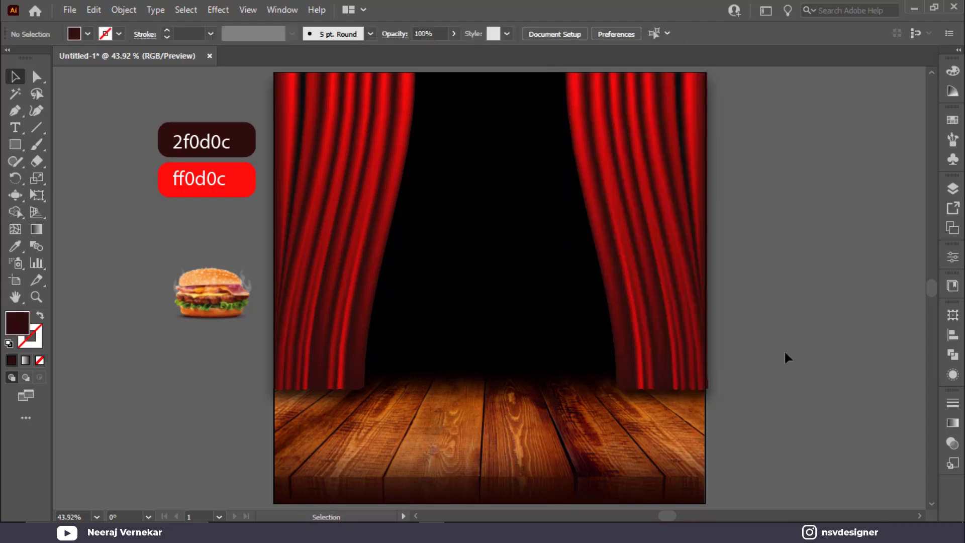
{"action": "key", "text": "ctrl+0"}
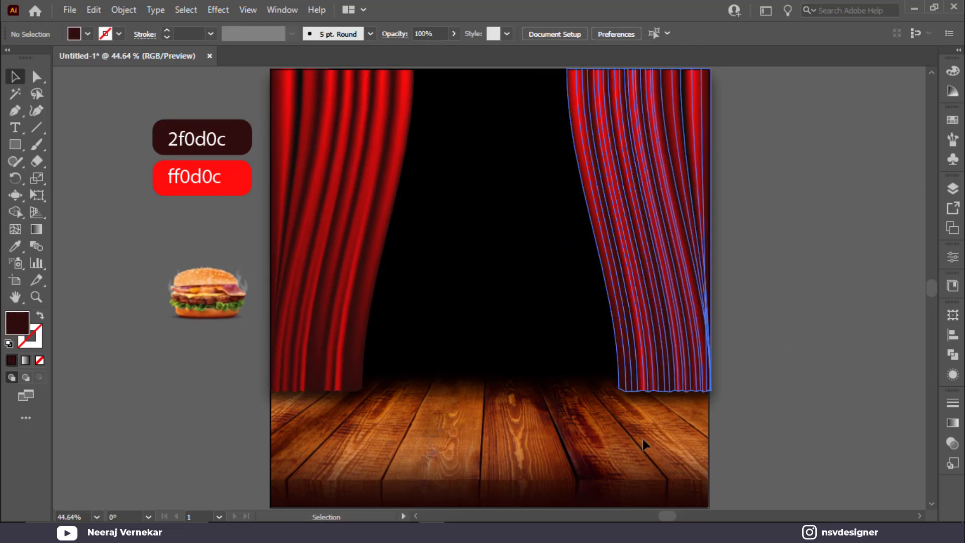
Draw a rectangle with the white-to-black radial gradient over the wood floor, spanning the artboard's full width
{"action": "left_click", "coordinate": [8, 147]}
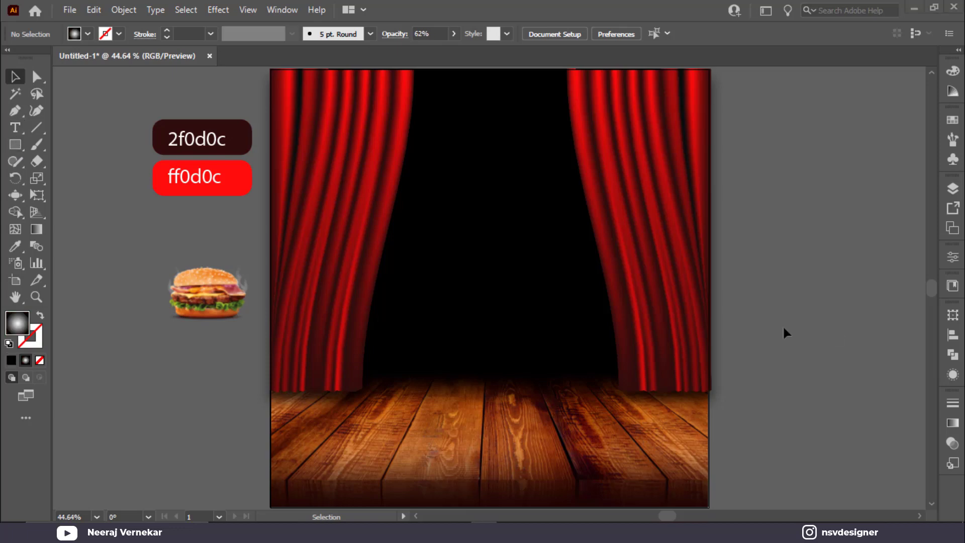
{"action": "left_click", "coordinate": [15, 145]}
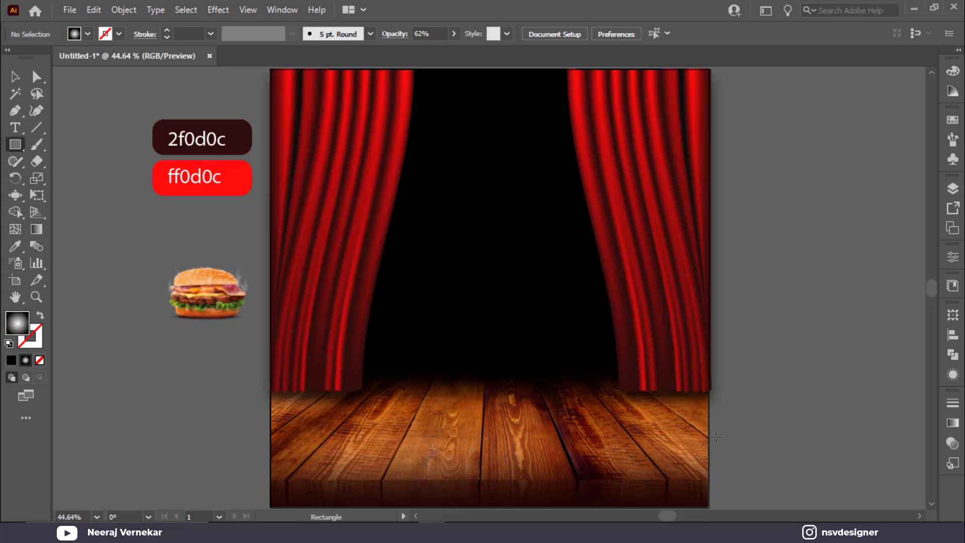
{"action": "left_click_drag", "start_coordinate": [708, 507], "coordinate": [267, 367]}
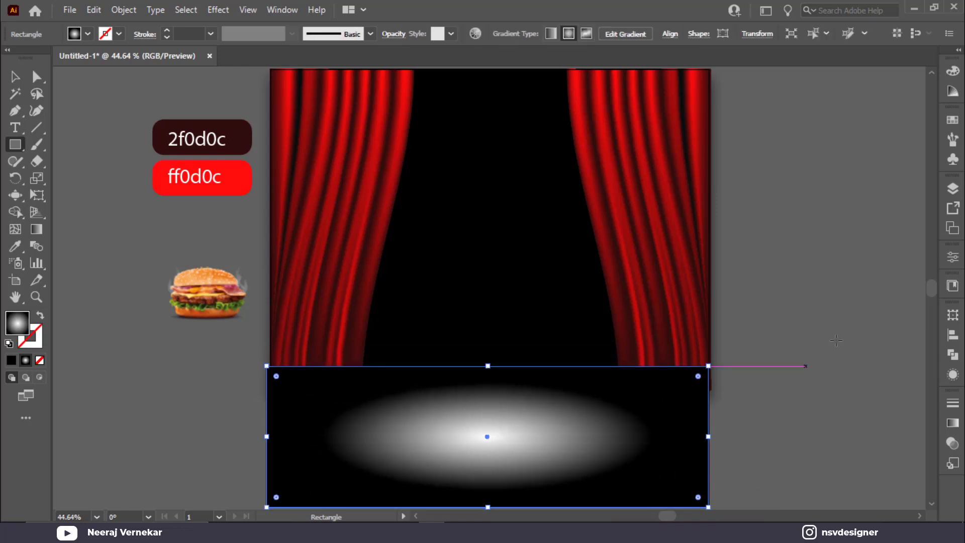
Set the gradient rectangle's blending mode to Multiply
{"action": "left_click", "coordinate": [953, 445]}
{"action": "left_click", "coordinate": [805, 418]}
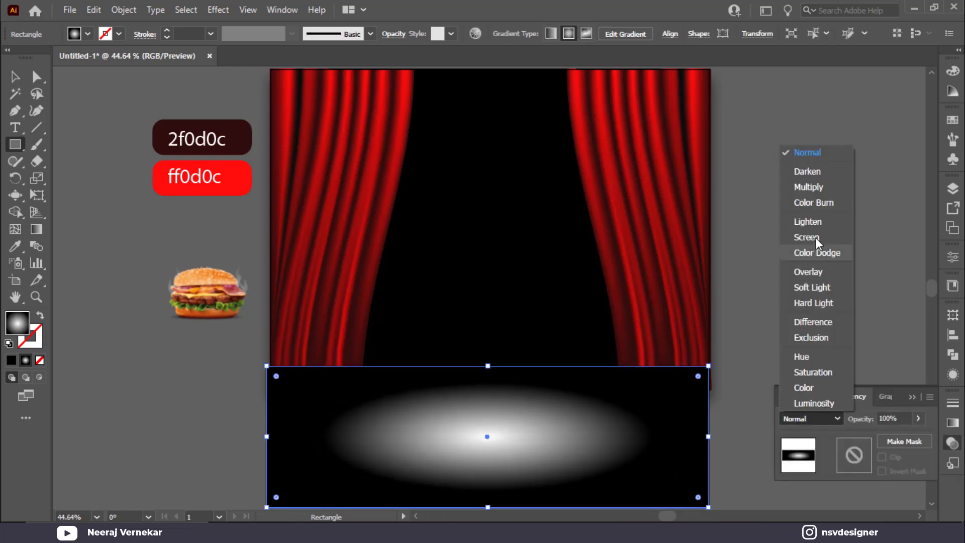
{"action": "left_click", "coordinate": [809, 187]}
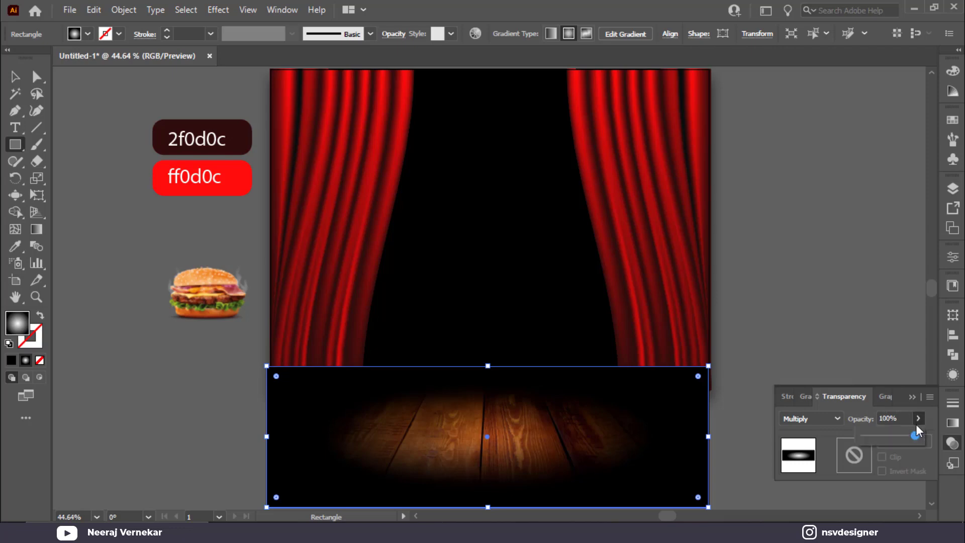
Lower the opacity of the Multiply gradient rectangle over the wood floor to soften its darkening
{"action": "left_click_drag", "start_coordinate": [915, 435], "coordinate": [882, 436]}
{"action": "left_click", "coordinate": [910, 401]}
{"action": "left_click", "coordinate": [912, 398]}
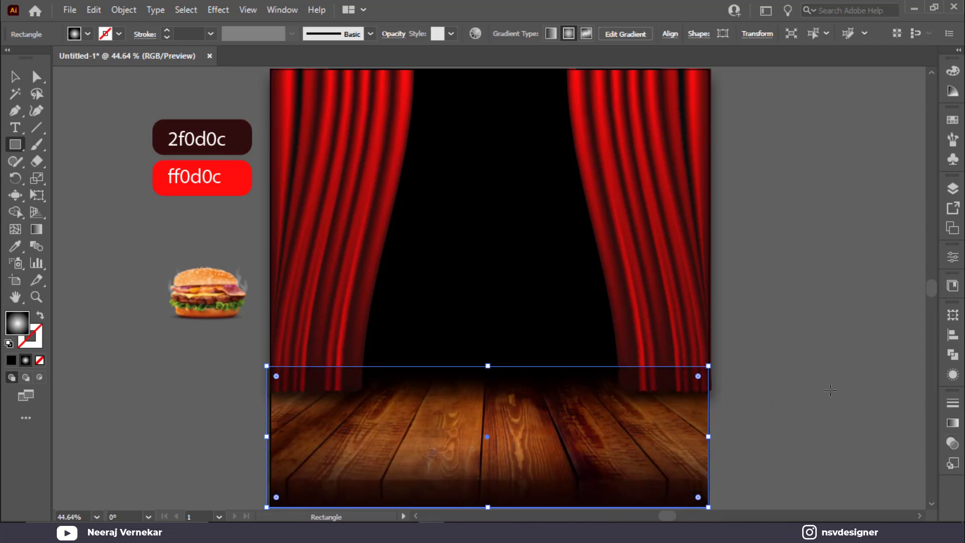
Select both curtains and bring them in front of the gradient rectangle
{"action": "key", "text": "v"}
{"action": "left_click", "coordinate": [340, 252]}
{"action": "left_click", "coordinate": [645, 221], "text": "shift"}
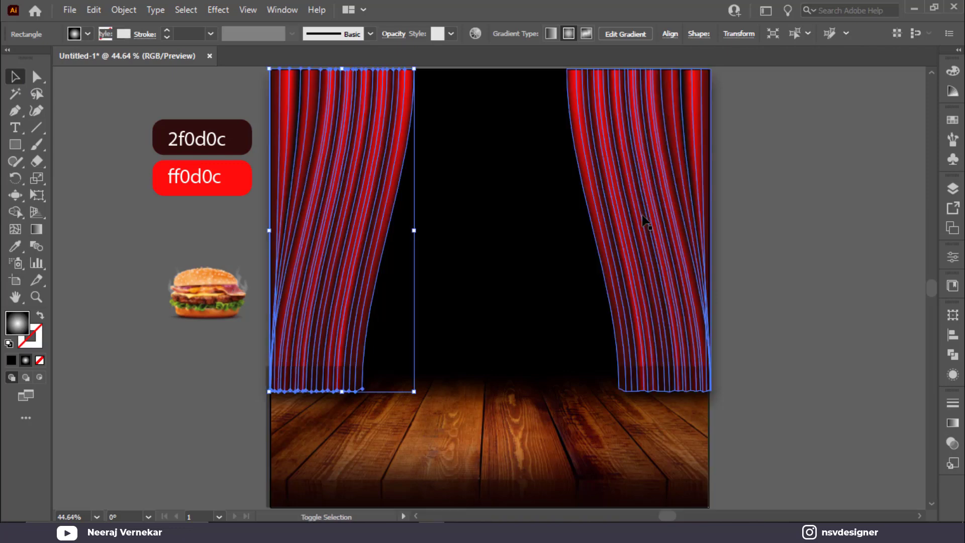
{"action": "left_click", "coordinate": [909, 293]}
{"action": "left_click", "coordinate": [683, 256]}
{"action": "left_click", "coordinate": [341, 234], "text": "shift"}
{"action": "right_click", "coordinate": [341, 233]}
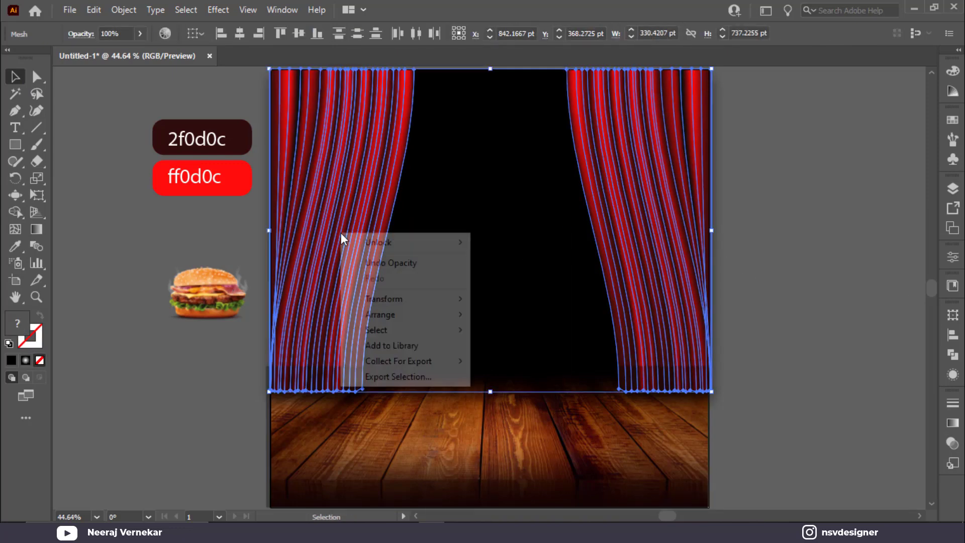
{"action": "mouse_move", "coordinate": [430, 320]}
{"action": "left_click", "coordinate": [515, 319]}
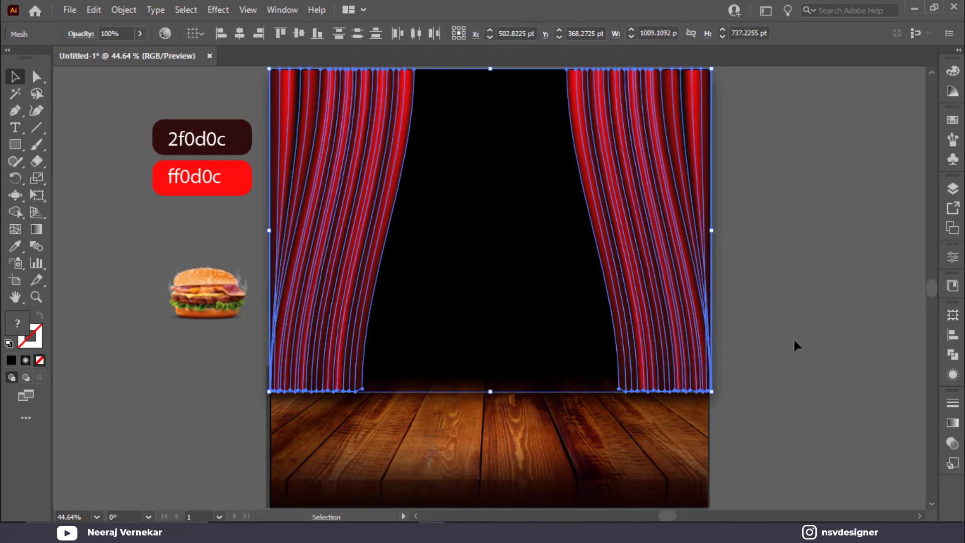
{"action": "left_click", "coordinate": [794, 344]}
Draw a wide rectangle beside the right curtain, outside the artboard, and fill it with the dark 2f0d0c swatch color
{"action": "left_click_drag", "start_coordinate": [783, 366], "coordinate": [728, 380]}
{"action": "left_click", "coordinate": [15, 144]}
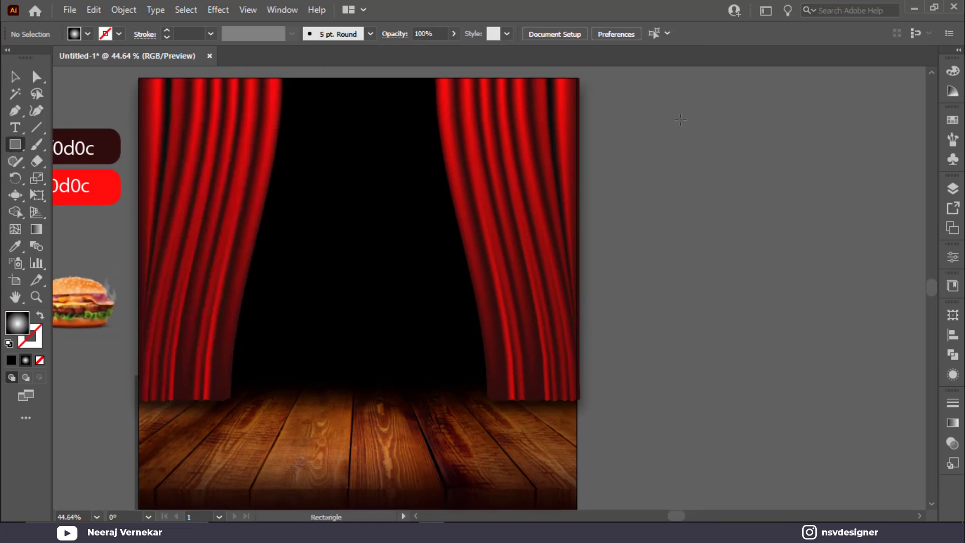
{"action": "left_click_drag", "start_coordinate": [618, 104], "coordinate": [816, 169]}
{"action": "key", "text": "i"}
{"action": "left_click", "coordinate": [115, 137]}
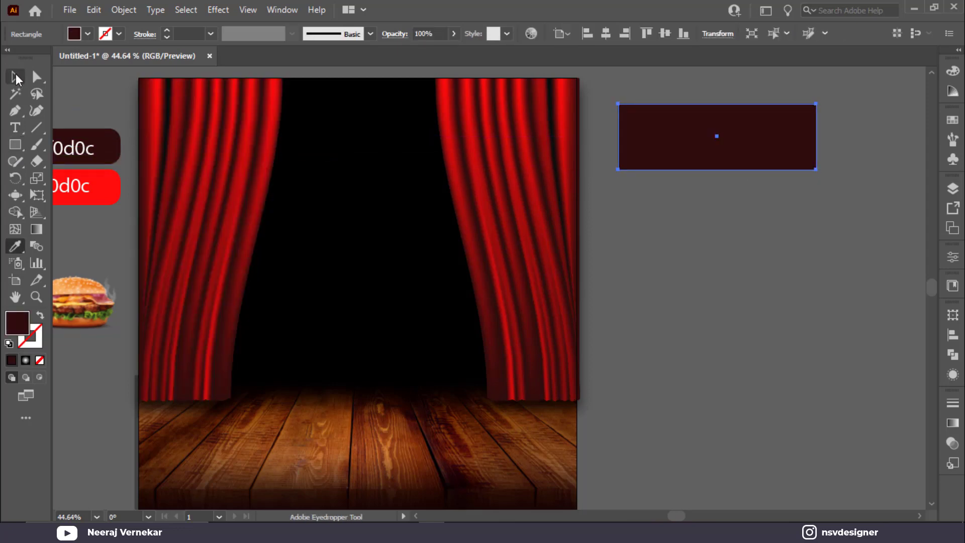
{"action": "left_click", "coordinate": [16, 77]}
{"action": "left_click", "coordinate": [678, 206]}
Add six unevenly spaced horizontal gradient-mesh lines across the dark rectangle, keeping the 2f0d0c color
{"action": "scroll", "coordinate": [802, 157], "scroll_direction": "up", "scroll_amount": 1}
{"action": "scroll", "coordinate": [728, 158], "scroll_direction": "up", "scroll_amount": 1}
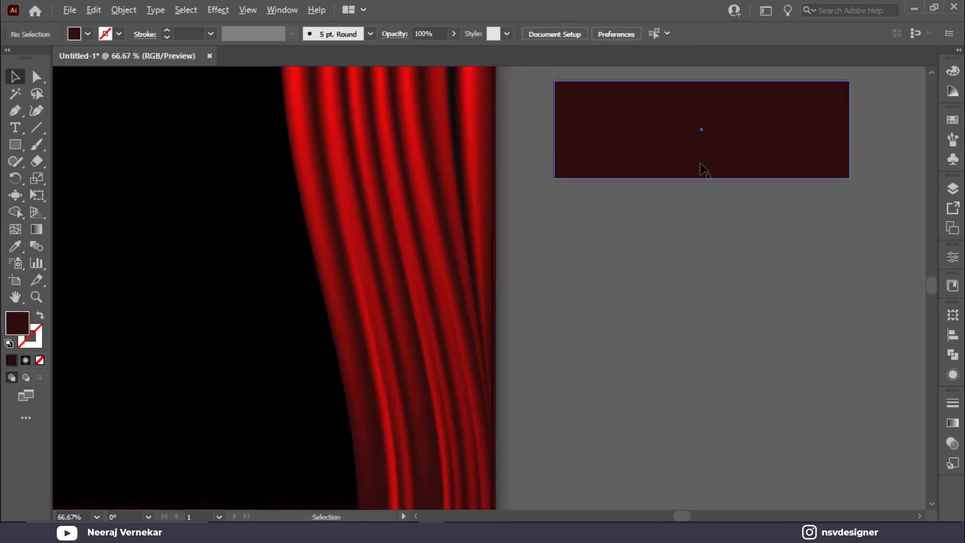
{"action": "left_click_drag", "start_coordinate": [683, 154], "coordinate": [671, 219]}
{"action": "left_click", "coordinate": [618, 191]}
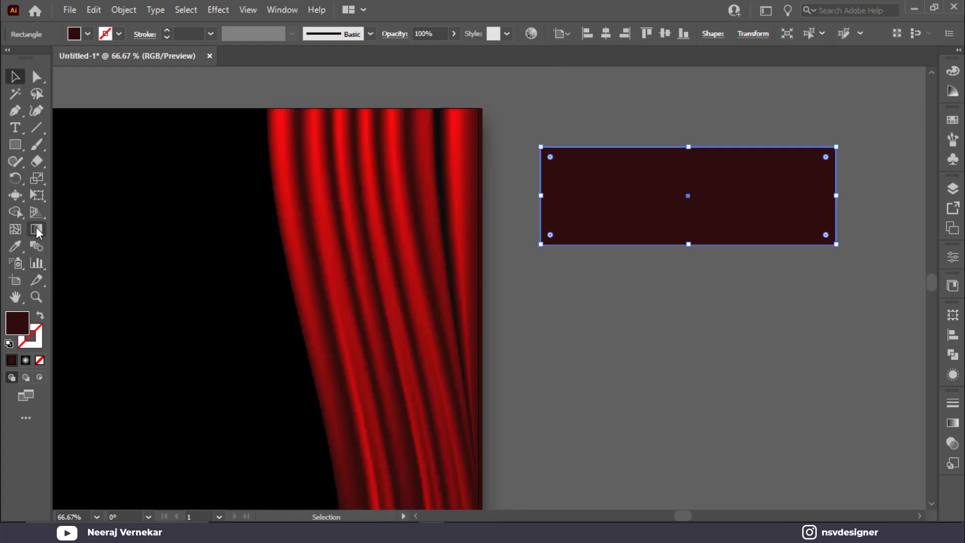
{"action": "left_click", "coordinate": [16, 229]}
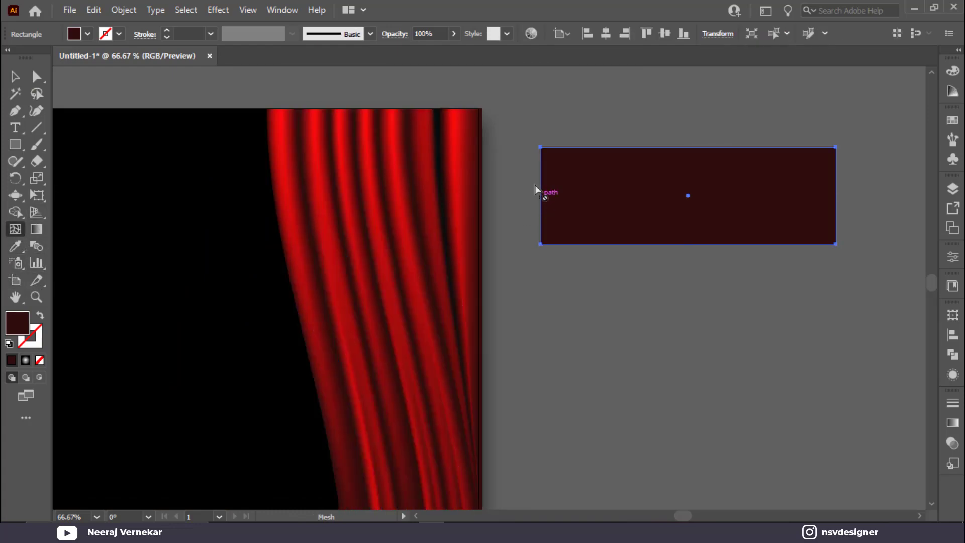
{"action": "left_click", "coordinate": [542, 158]}
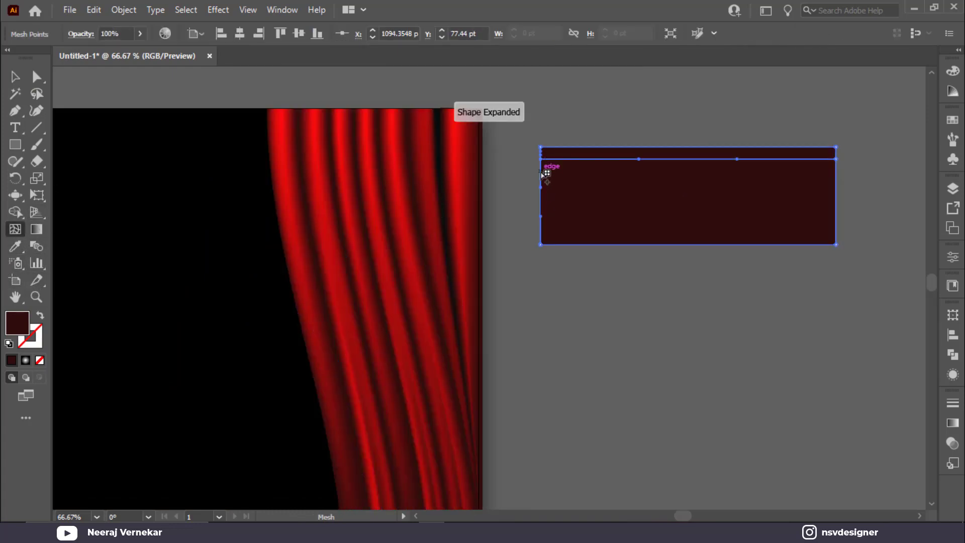
{"action": "left_click", "coordinate": [542, 171]}
{"action": "left_click", "coordinate": [542, 192]}
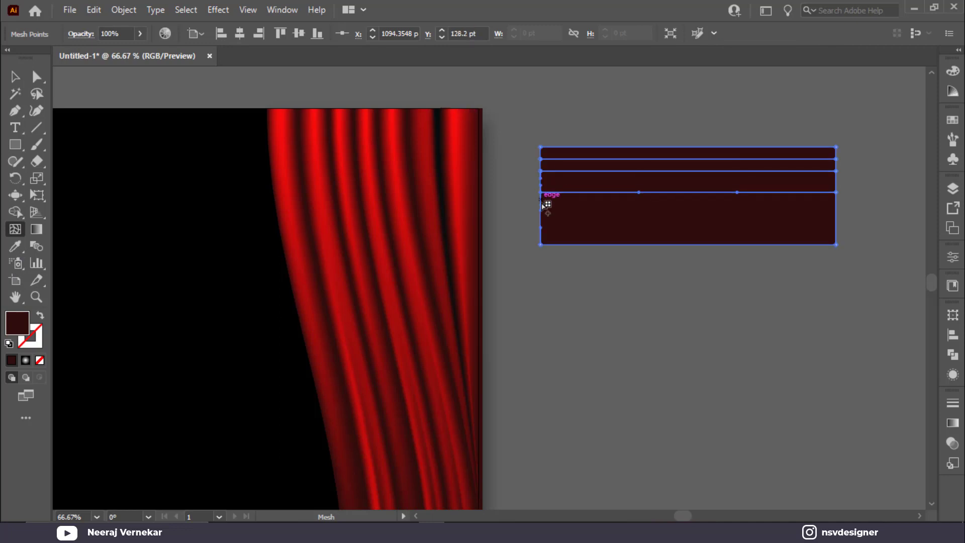
{"action": "left_click", "coordinate": [542, 202]}
{"action": "left_click", "coordinate": [542, 222]}
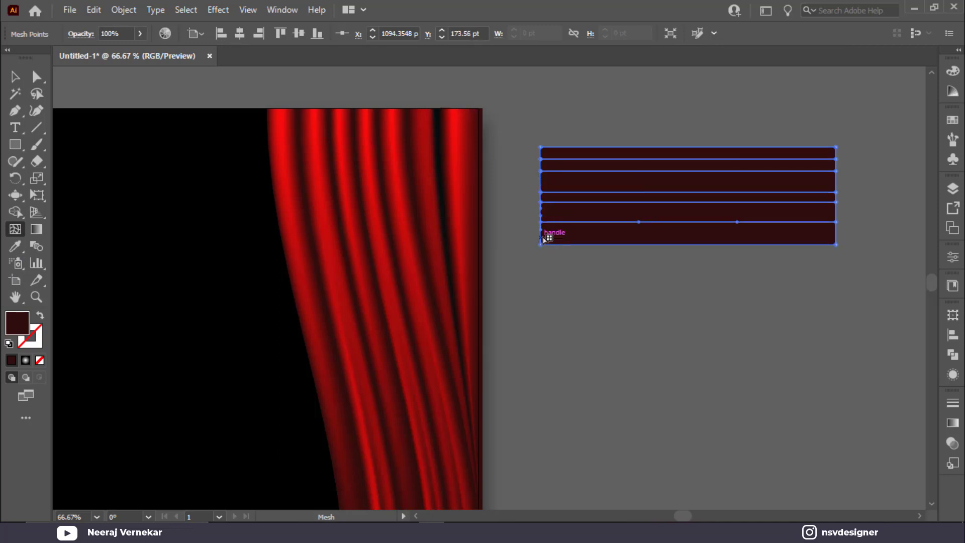
{"action": "left_click", "coordinate": [836, 232]}
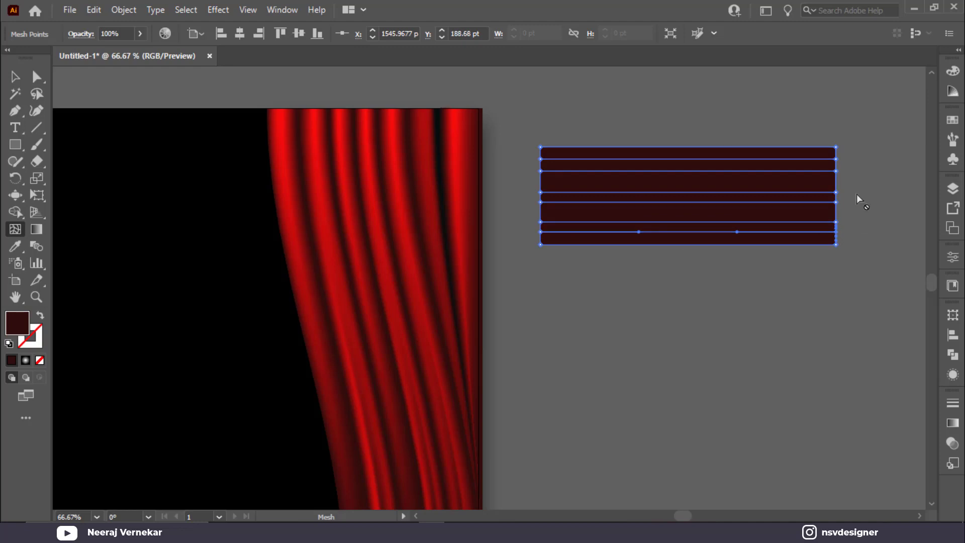
{"action": "scroll", "coordinate": [855, 196], "scroll_direction": "up", "scroll_amount": 1}
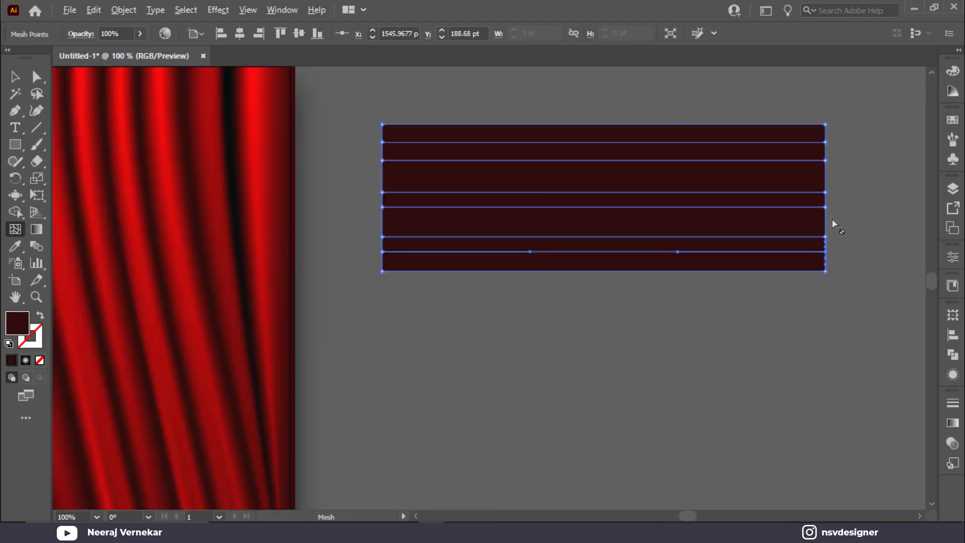
{"action": "left_click", "coordinate": [382, 132]}
{"action": "left_click", "coordinate": [382, 147]}
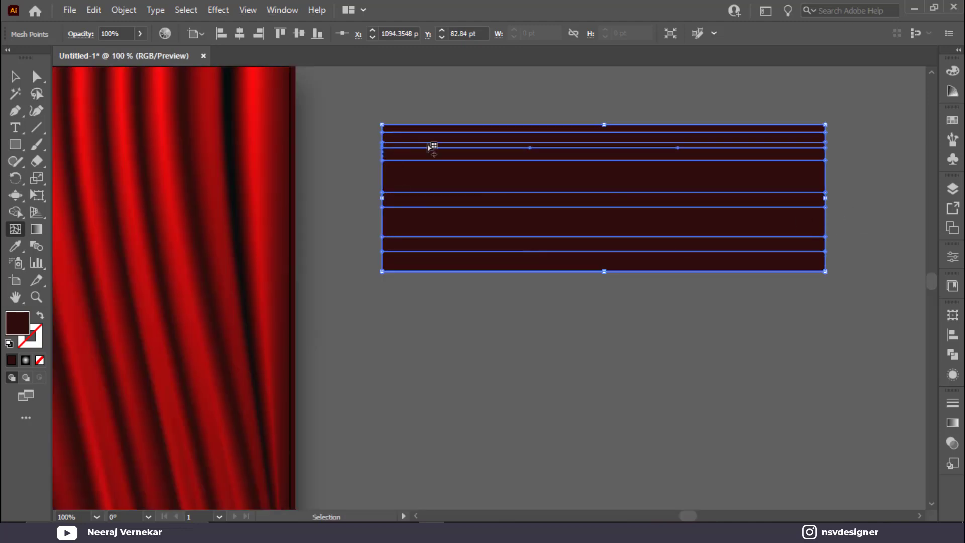
{"action": "key", "text": "ctrl+z"}
{"action": "key", "text": "ctrl+z"}
Add a mesh line near the rectangle's upper edge and color its left end point e20d0c
{"action": "left_click", "coordinate": [382, 131]}
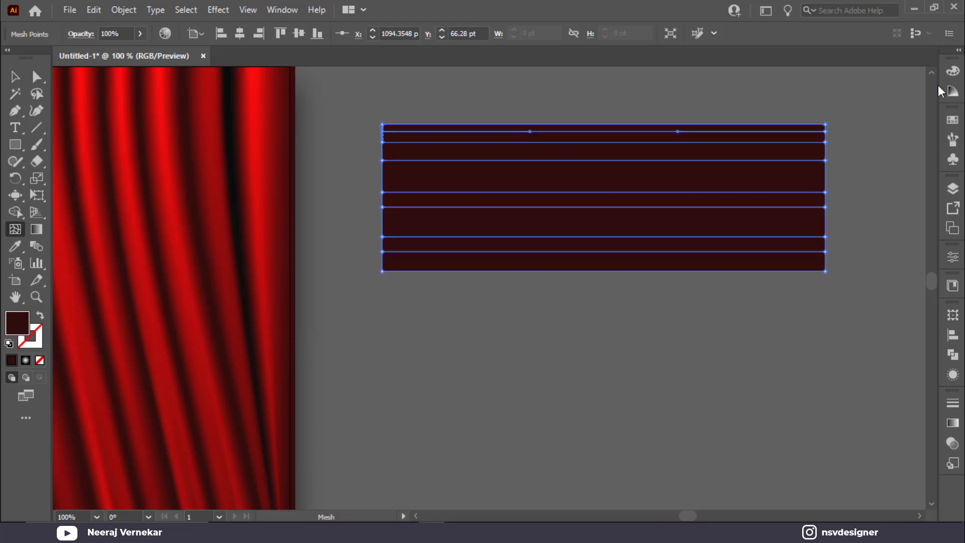
{"action": "left_click", "coordinate": [959, 80]}
{"action": "left_click_drag", "start_coordinate": [870, 90], "coordinate": [875, 91]}
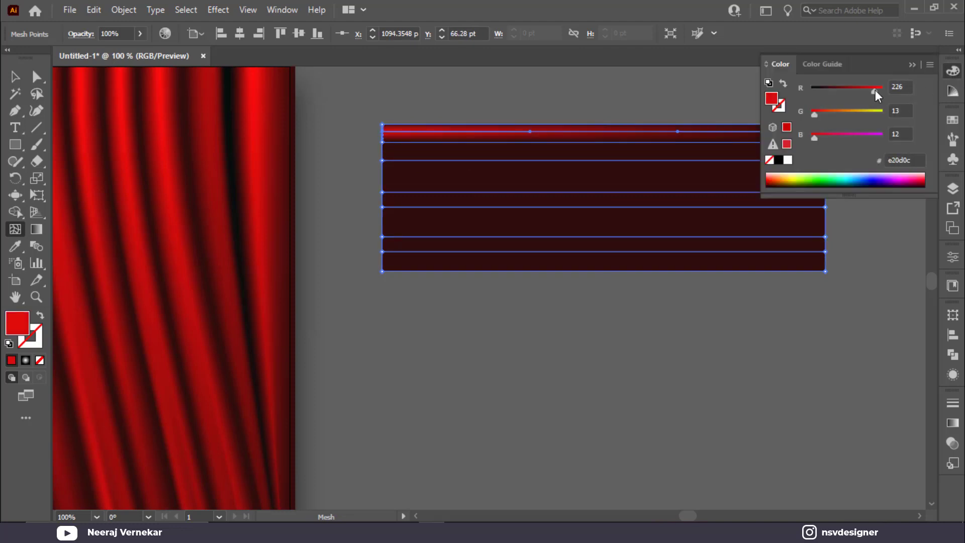
Add six more e20d0c mesh points along the rectangle's left edge, one within each remaining dark band
{"action": "left_click", "coordinate": [383, 175]}
{"action": "left_click", "coordinate": [384, 151]}
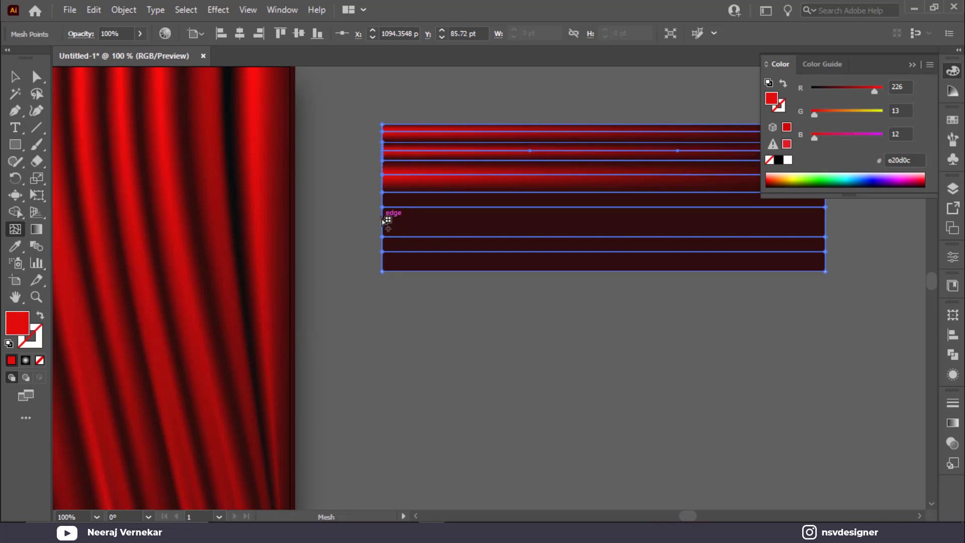
{"action": "left_click", "coordinate": [383, 218]}
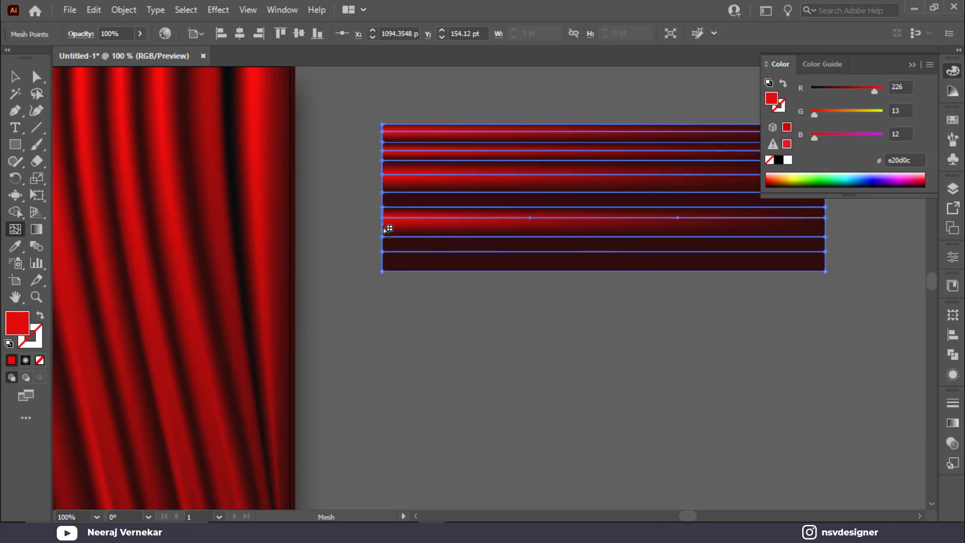
{"action": "scroll", "coordinate": [385, 230], "scroll_direction": "up", "scroll_amount": 2}
{"action": "left_click", "coordinate": [384, 171]}
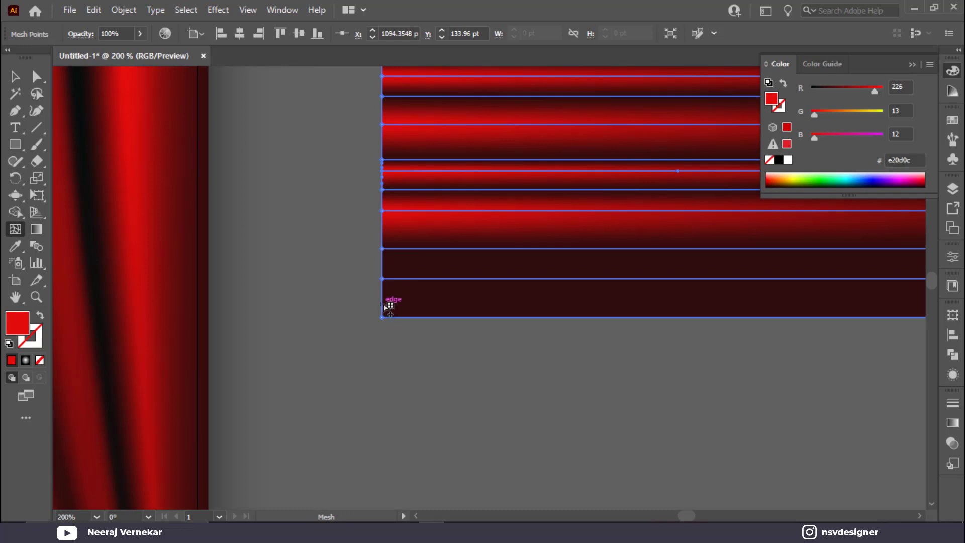
{"action": "left_click", "coordinate": [383, 304]}
{"action": "left_click", "coordinate": [384, 262]}
{"action": "left_click_drag", "start_coordinate": [768, 256], "coordinate": [284, 325]}
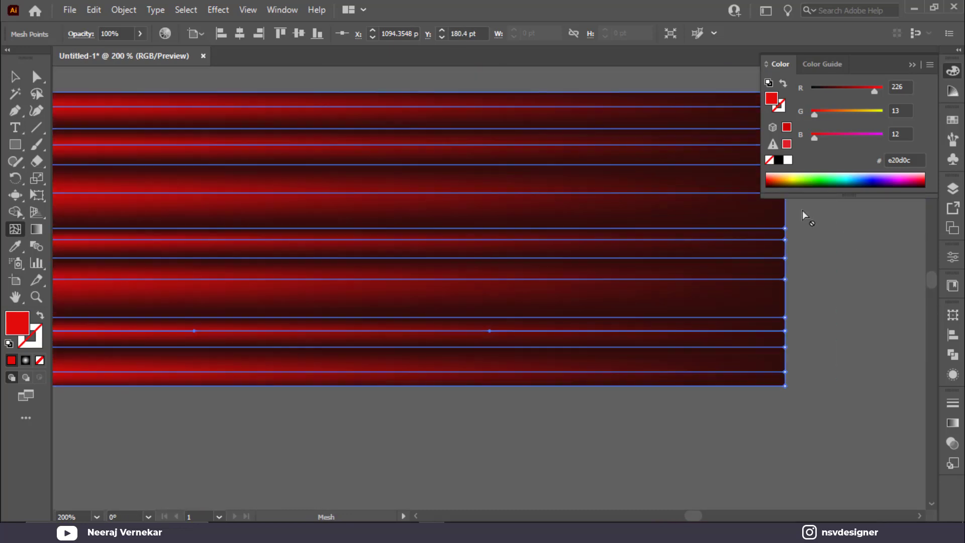
{"action": "left_click", "coordinate": [785, 209]}
{"action": "scroll", "coordinate": [782, 276], "scroll_direction": "down", "scroll_amount": 1}
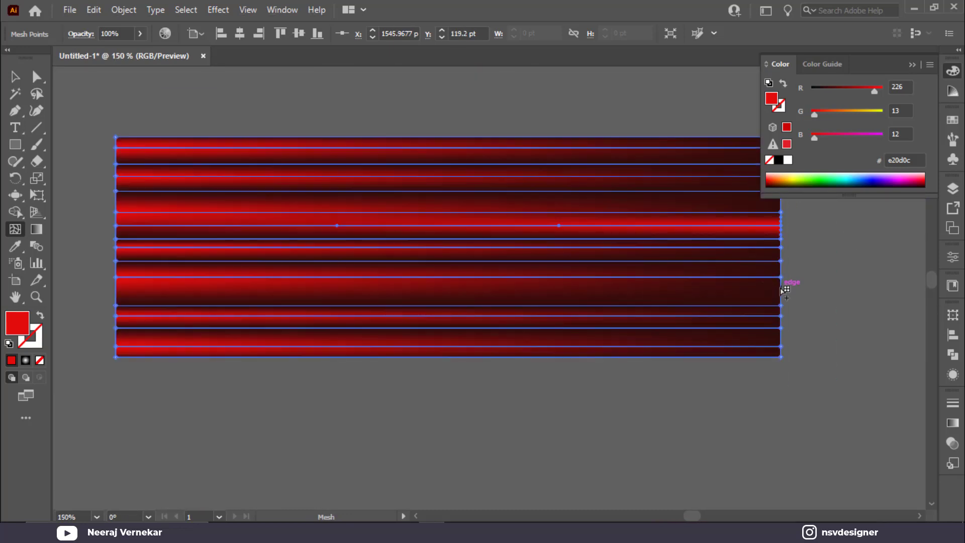
{"action": "key", "text": "ctrl+z"}
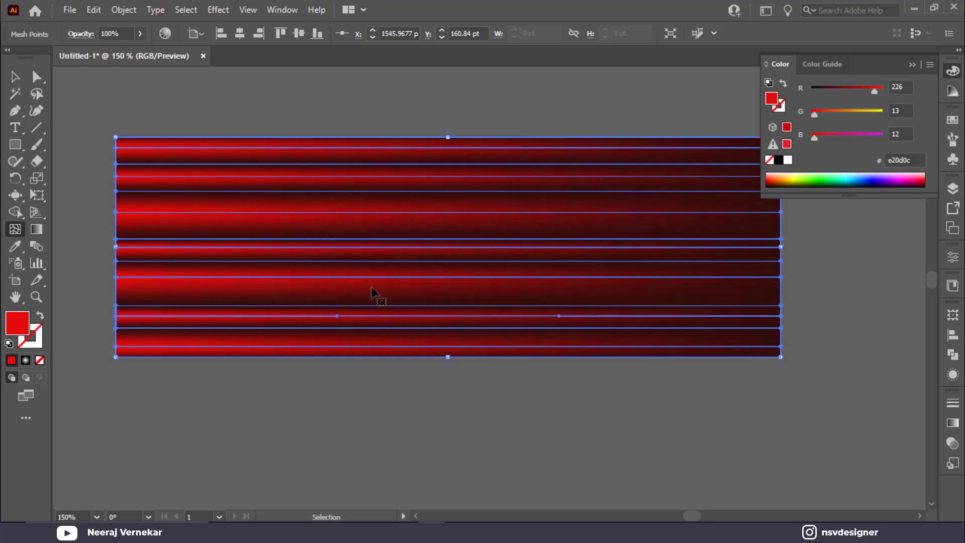
Darken the left mesh point of the third red fold and set its right end point to b80d0c
{"action": "left_click", "coordinate": [117, 212]}
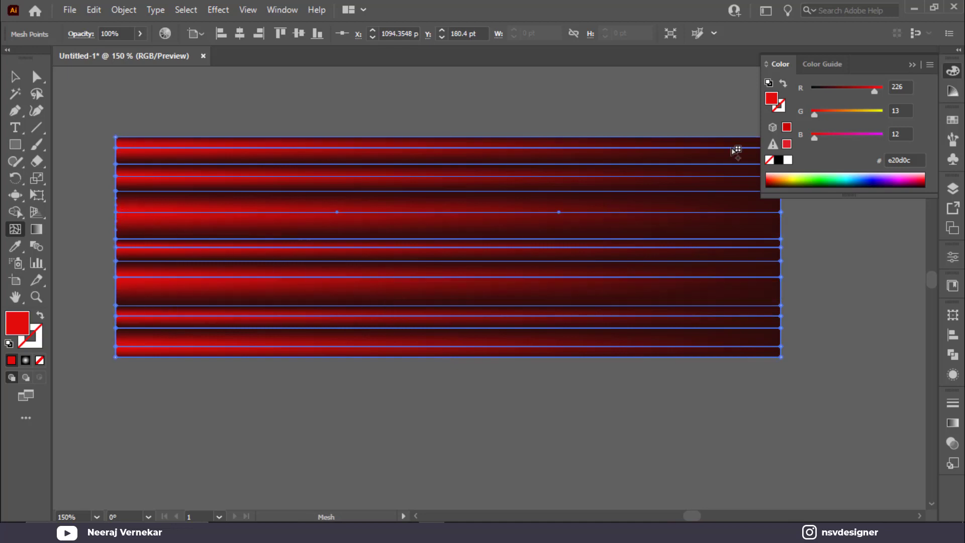
{"action": "left_click", "coordinate": [835, 90]}
{"action": "left_click", "coordinate": [781, 213]}
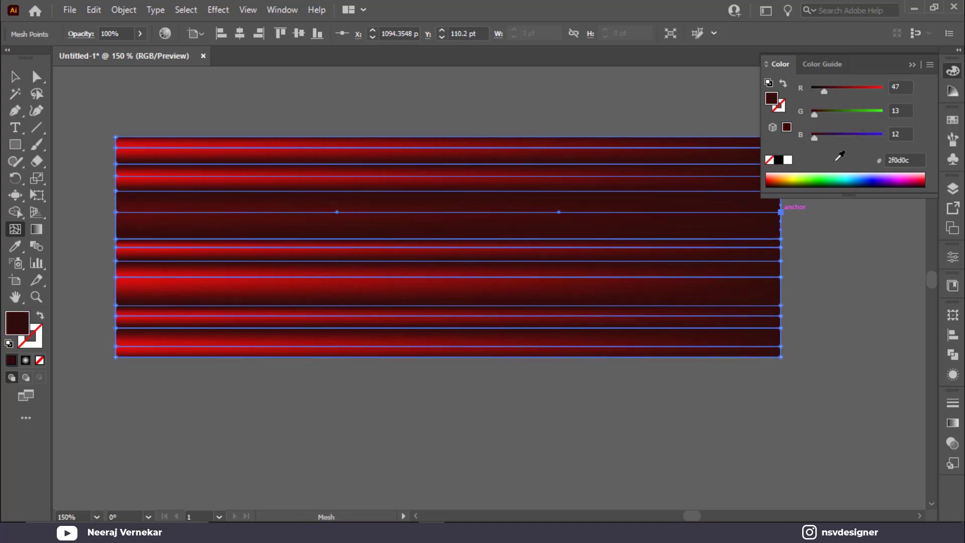
{"action": "left_click", "coordinate": [861, 89]}
{"action": "left_click_drag", "start_coordinate": [859, 89], "coordinate": [863, 89]}
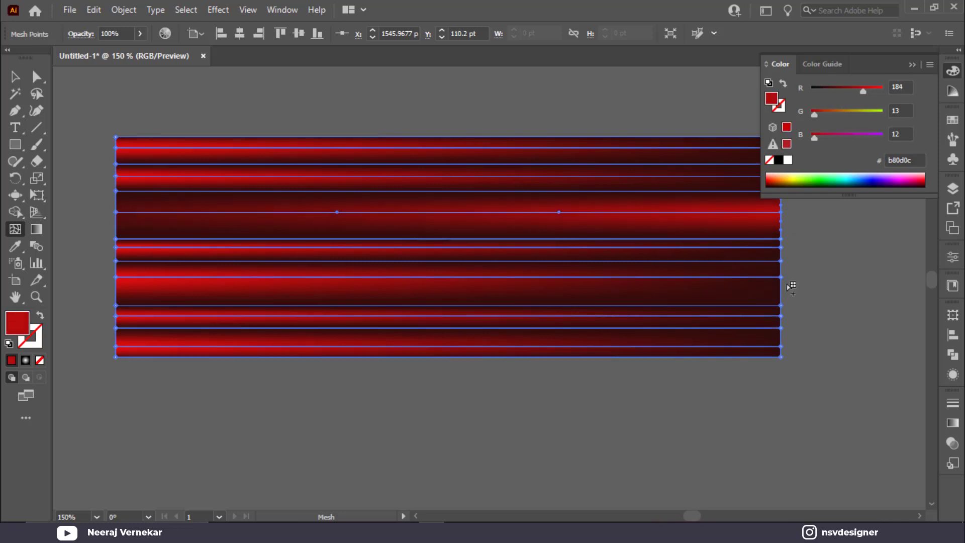
Add three b80d0c mesh points on the rectangle's right edge, in the third, fifth and lowest folds
{"action": "left_click", "coordinate": [780, 292]}
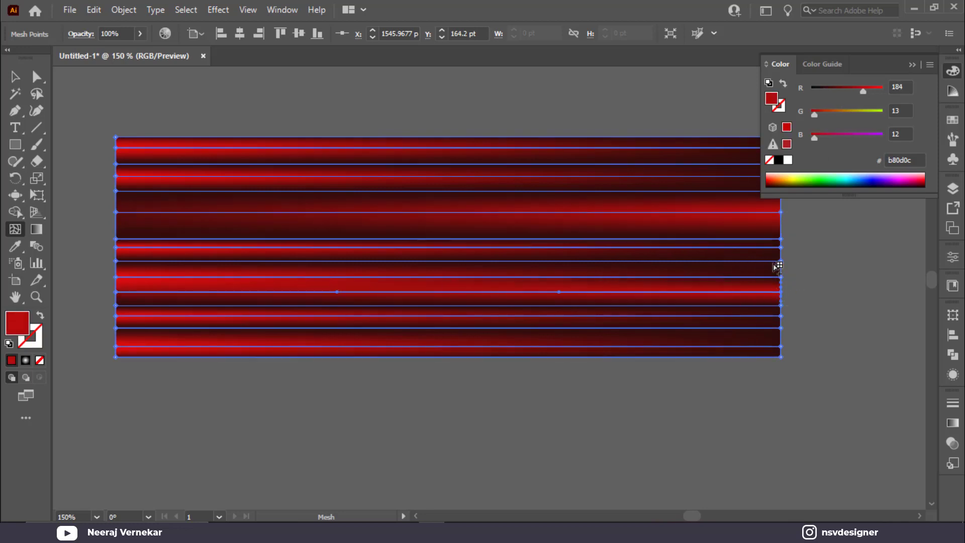
{"action": "left_click", "coordinate": [119, 223]}
{"action": "key", "text": "ctrl+z"}
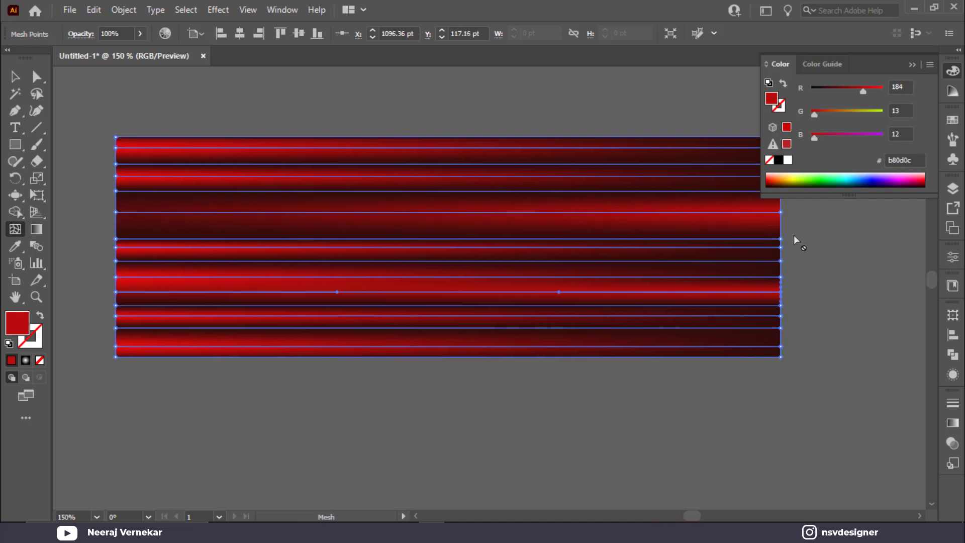
{"action": "left_click", "coordinate": [781, 226]}
{"action": "left_click", "coordinate": [781, 337]}
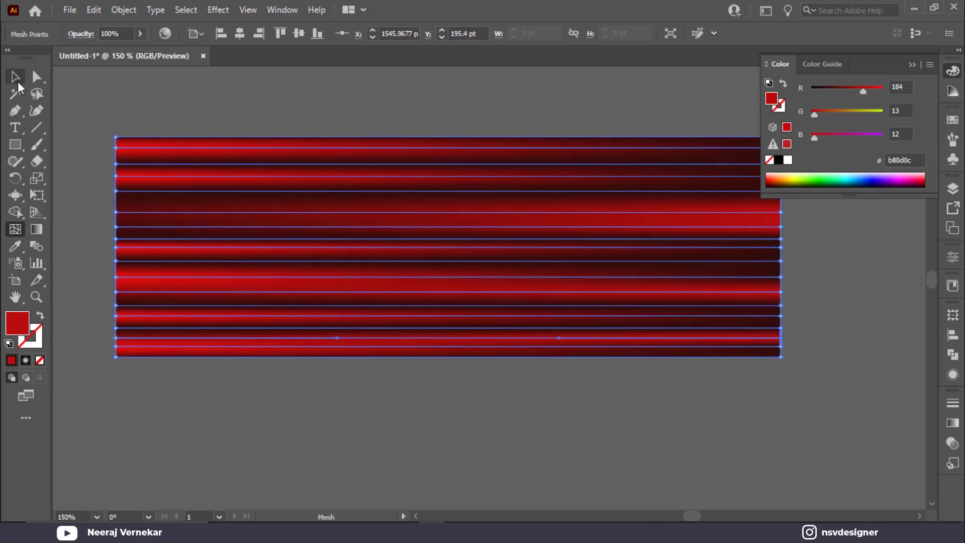
Add b80d0c mesh points at the left end of the third fold and at two spots inside the middle folds
{"action": "left_click", "coordinate": [118, 199]}
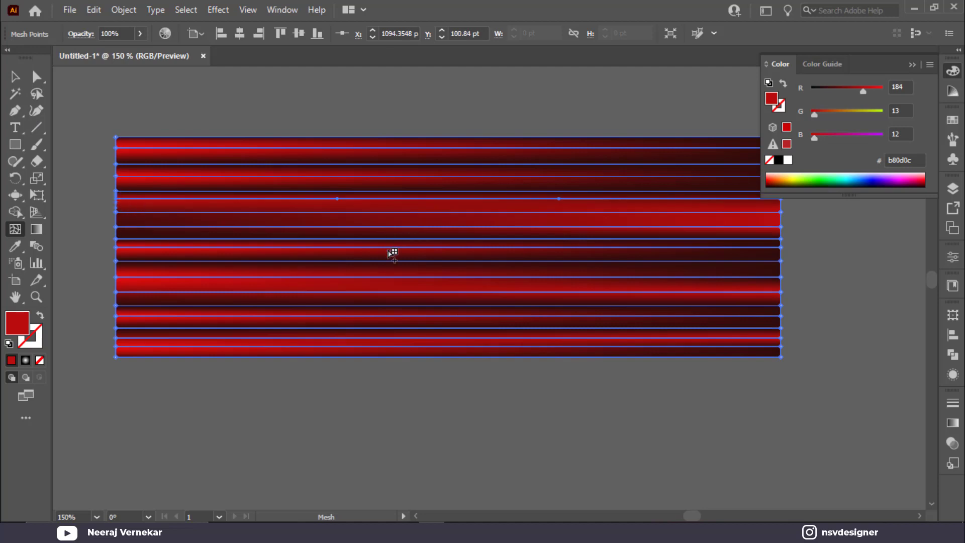
{"action": "left_click", "coordinate": [373, 255]}
{"action": "left_click", "coordinate": [540, 268]}
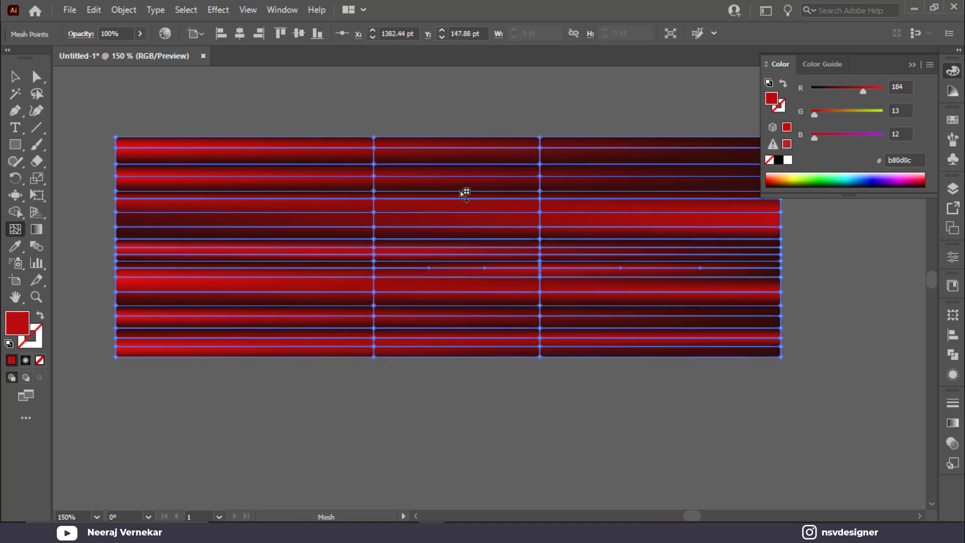
Add two darker mesh points in the third fold, 720d0c toward the left and 520d0c toward the right, and deselect the mesh
{"action": "left_click", "coordinate": [266, 199]}
{"action": "left_click", "coordinate": [844, 92]}
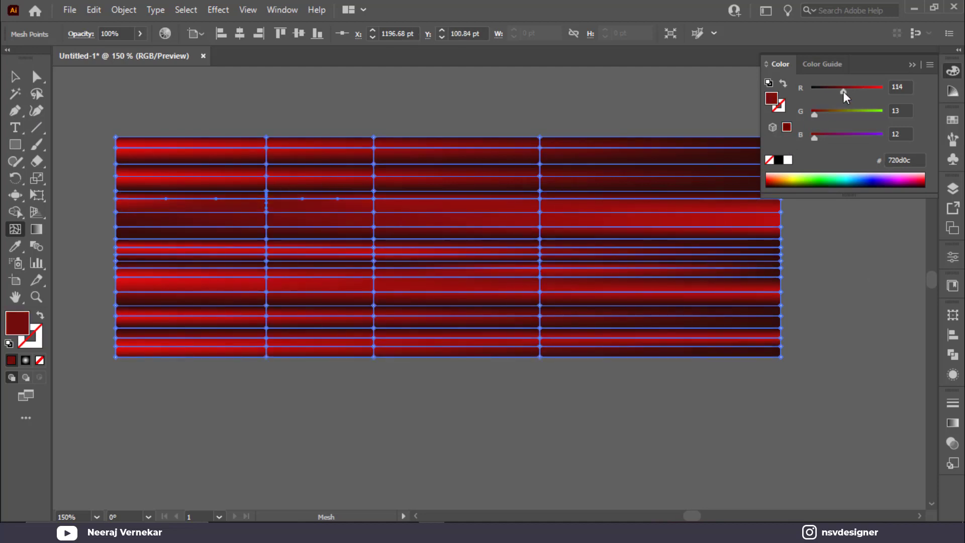
{"action": "left_click", "coordinate": [673, 202]}
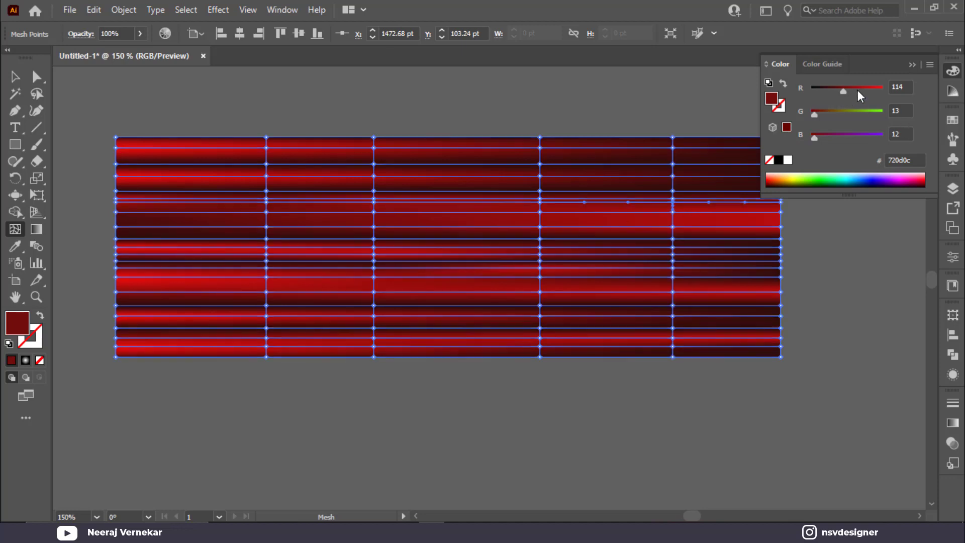
{"action": "left_click", "coordinate": [834, 89]}
{"action": "left_click", "coordinate": [19, 80]}
{"action": "left_click", "coordinate": [302, 98]}
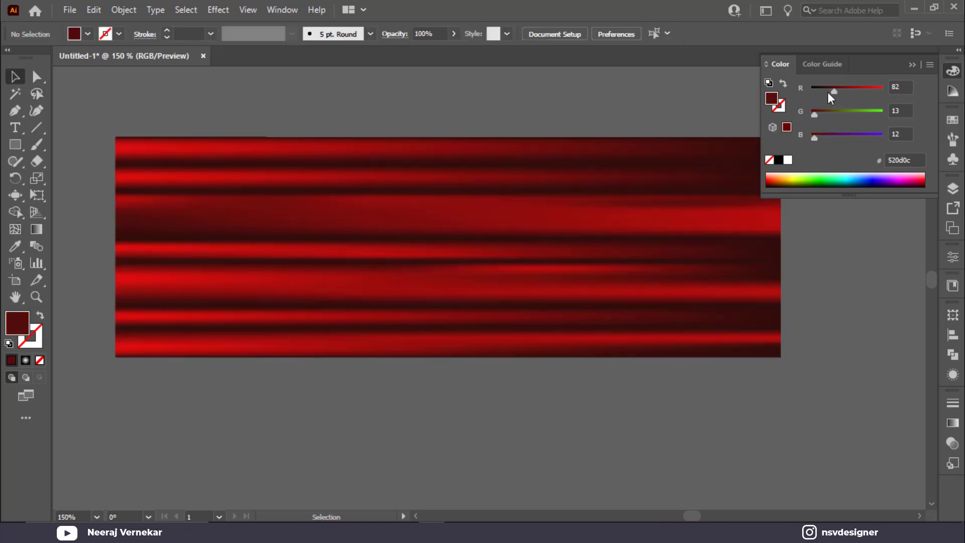
{"action": "left_click", "coordinate": [912, 66]}
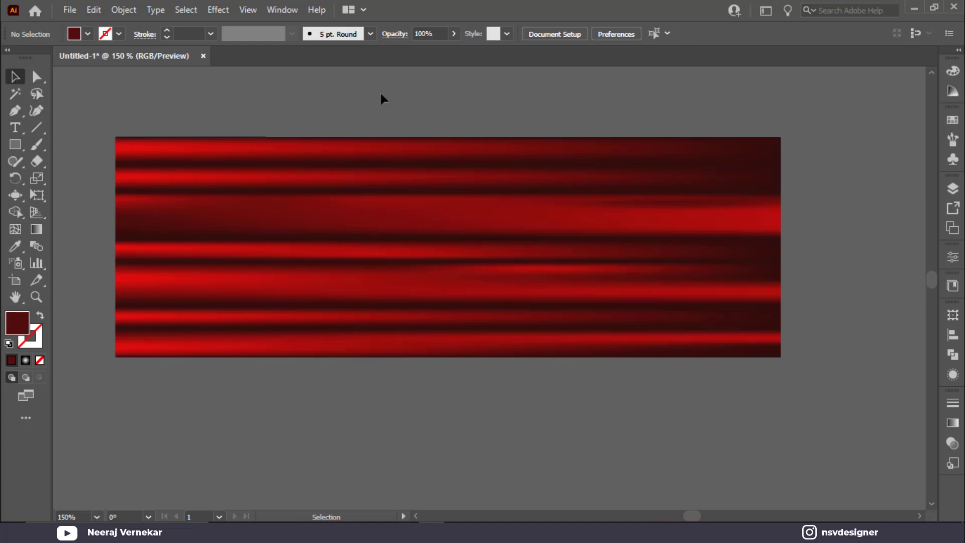
Reduce the height of the horizontal red fabric mesh to about 108 pt
{"action": "left_click", "coordinate": [430, 345]}
{"action": "left_click_drag", "start_coordinate": [447, 356], "coordinate": [453, 300]}
{"action": "key", "text": "ctrl+0"}
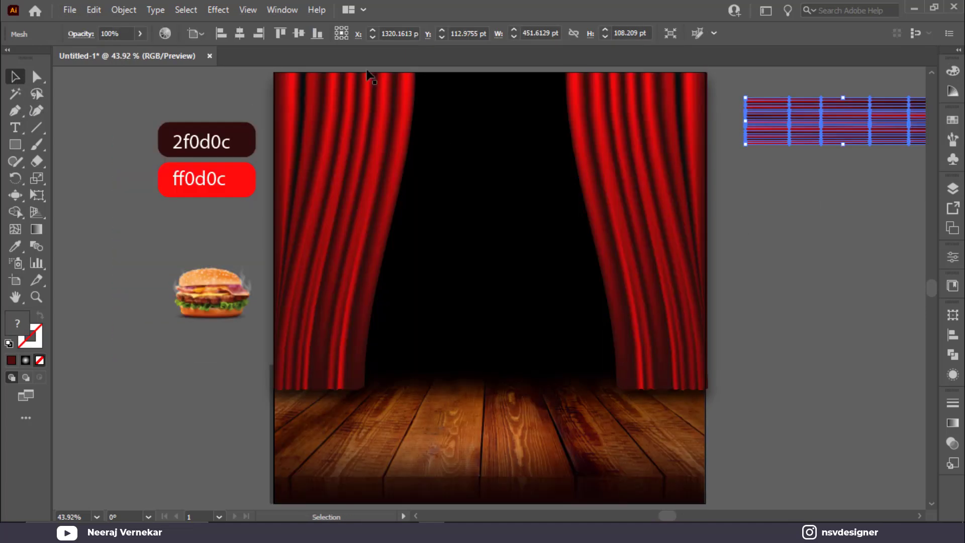
Apply an Arc warp to the fabric mesh with horizontal orientation, -100% bend and 0% horizontal distortion
{"action": "left_click", "coordinate": [371, 75]}
{"action": "left_click", "coordinate": [218, 9]}
{"action": "mouse_move", "coordinate": [302, 192]}
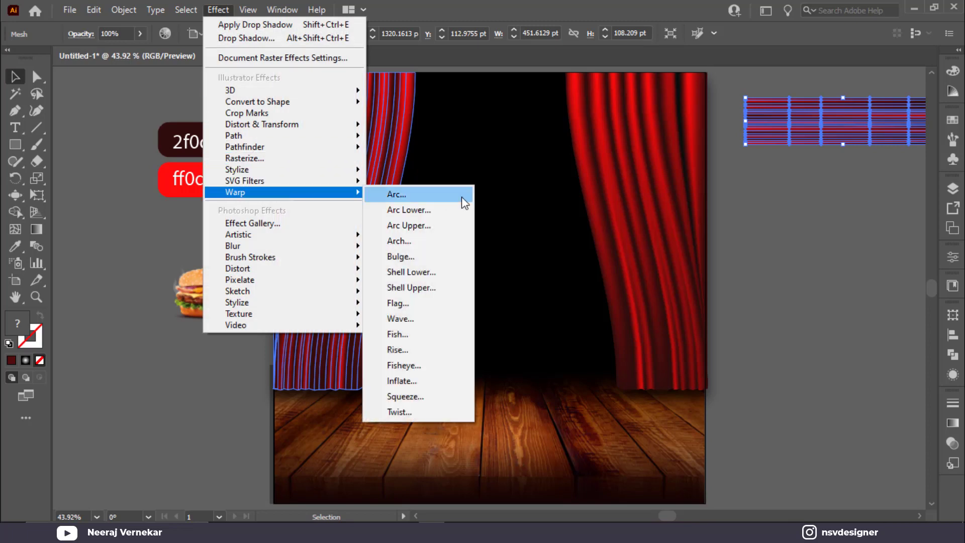
{"action": "left_click", "coordinate": [463, 198]}
{"action": "left_click_drag", "start_coordinate": [726, 257], "coordinate": [688, 256]}
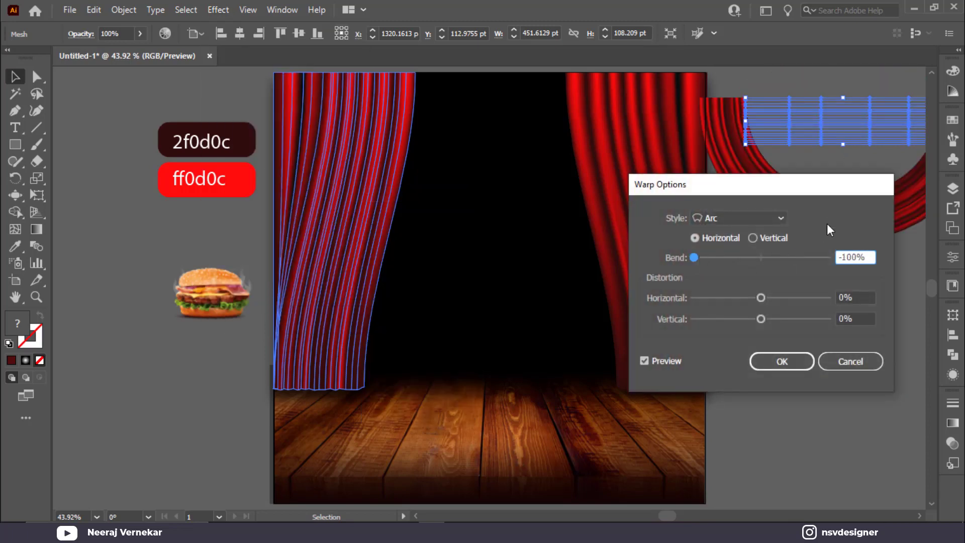
{"action": "left_click_drag", "start_coordinate": [761, 297], "coordinate": [775, 298]}
{"action": "left_click_drag", "start_coordinate": [795, 188], "coordinate": [683, 186]}
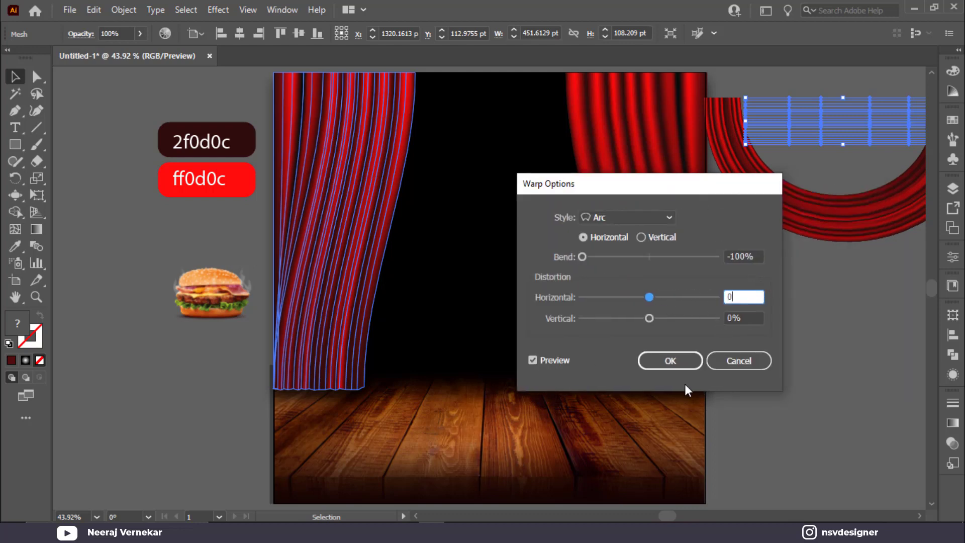
{"action": "left_click", "coordinate": [670, 363]}
Scale the warped fabric down to about 273 pt wide, stretch it to about 159 pt high and place it beside the right curtain
{"action": "left_click_drag", "start_coordinate": [796, 196], "coordinate": [645, 243]}
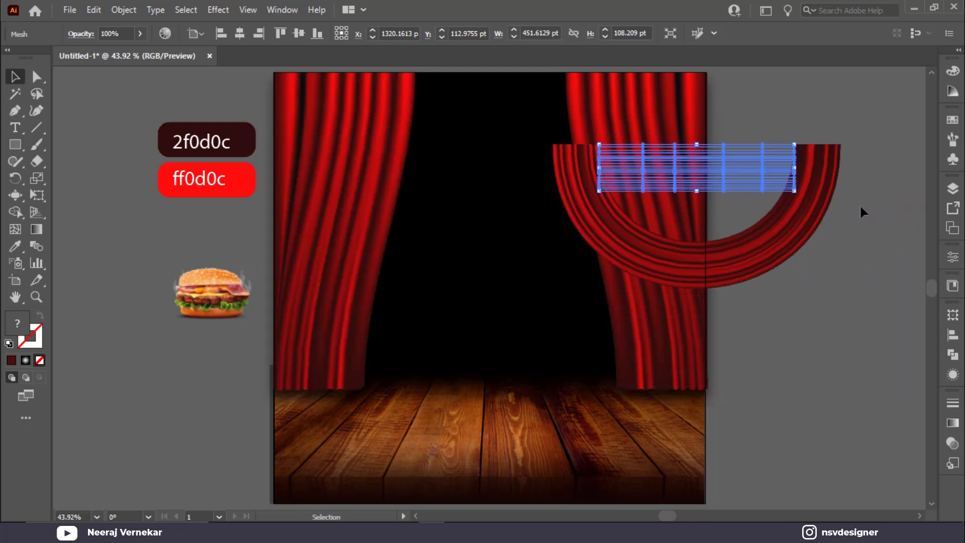
{"action": "left_click_drag", "start_coordinate": [799, 169], "coordinate": [756, 167]}
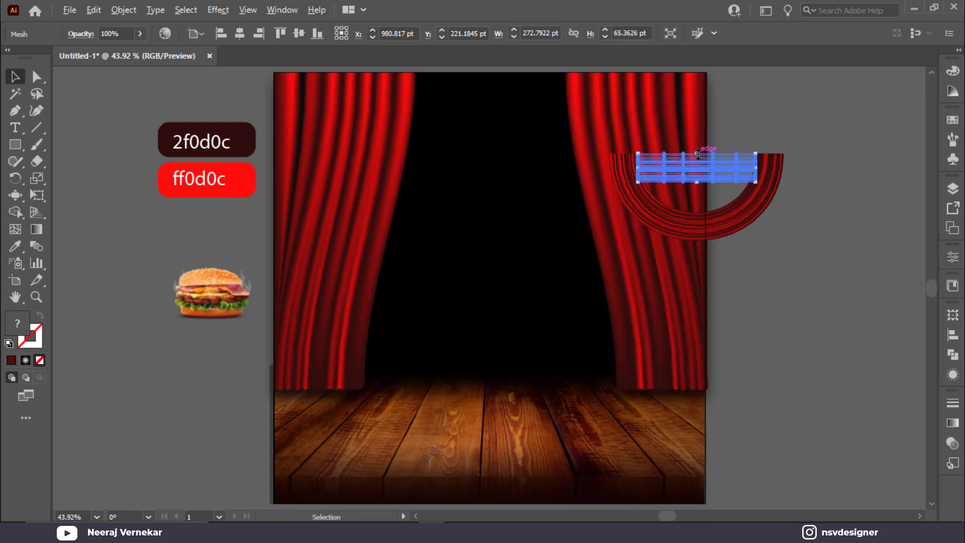
{"action": "left_click_drag", "start_coordinate": [697, 153], "coordinate": [697, 133]}
{"action": "left_click_drag", "start_coordinate": [721, 246], "coordinate": [650, 290]}
{"action": "left_click_drag", "start_coordinate": [657, 233], "coordinate": [763, 227]}
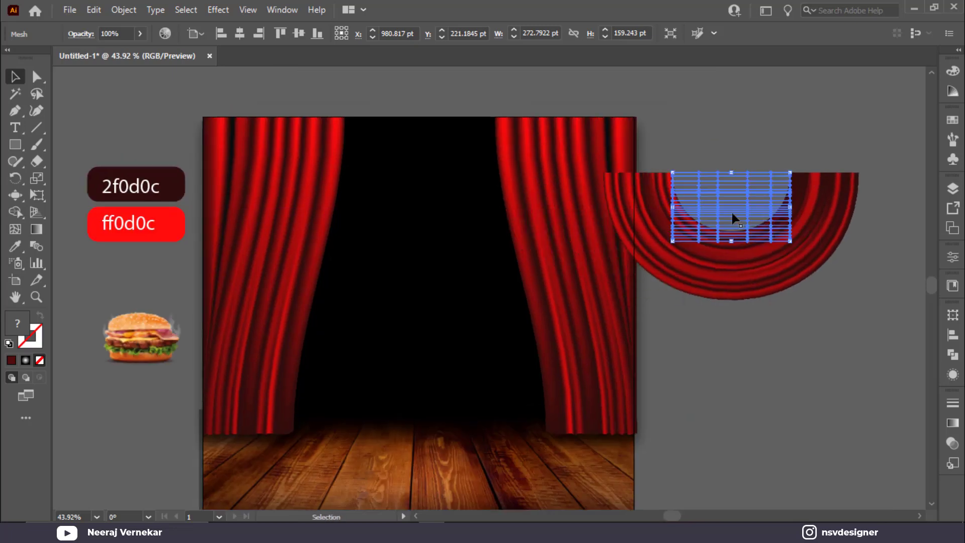
Reshape the warped fabric mesh to about 90 by 196 pt and move it over the top of the left curtain
{"action": "left_click_drag", "start_coordinate": [702, 222], "coordinate": [739, 222]}
{"action": "left_click_drag", "start_coordinate": [770, 172], "coordinate": [771, 151]}
{"action": "left_click_drag", "start_coordinate": [828, 260], "coordinate": [773, 160]}
{"action": "left_click_drag", "start_coordinate": [794, 196], "coordinate": [790, 196]}
{"action": "left_click_drag", "start_coordinate": [769, 160], "coordinate": [770, 147]}
{"action": "left_click_drag", "start_coordinate": [769, 171], "coordinate": [261, 137]}
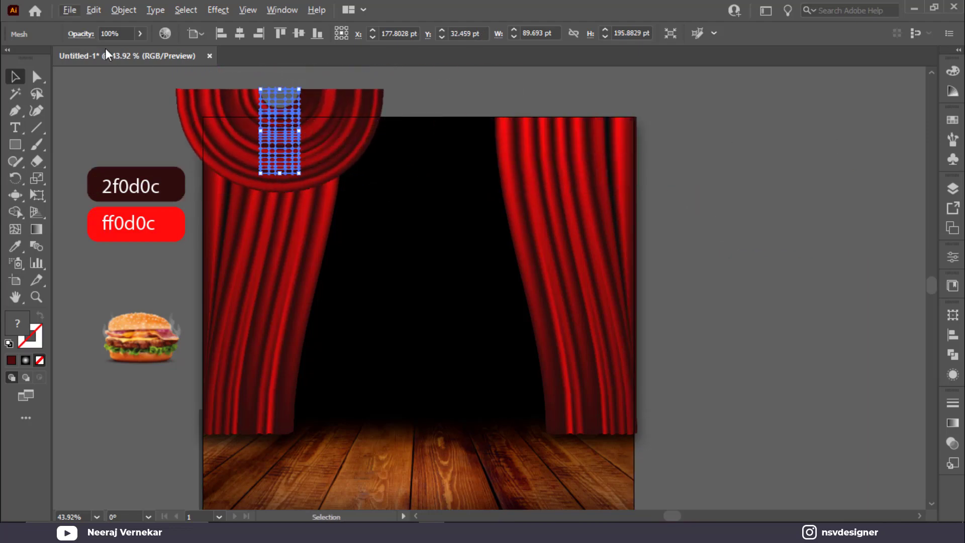
Expand the warped fabric's appearance and stretch the resulting swag to about 590 pt wide and 252 pt high
{"action": "left_click", "coordinate": [122, 10]}
{"action": "left_click", "coordinate": [269, 191]}
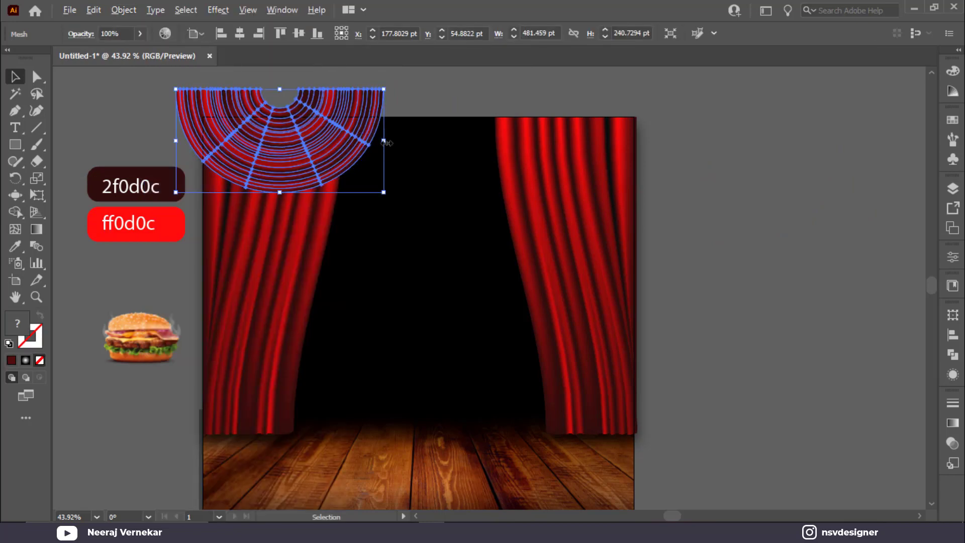
{"action": "left_click_drag", "start_coordinate": [385, 141], "coordinate": [407, 142]}
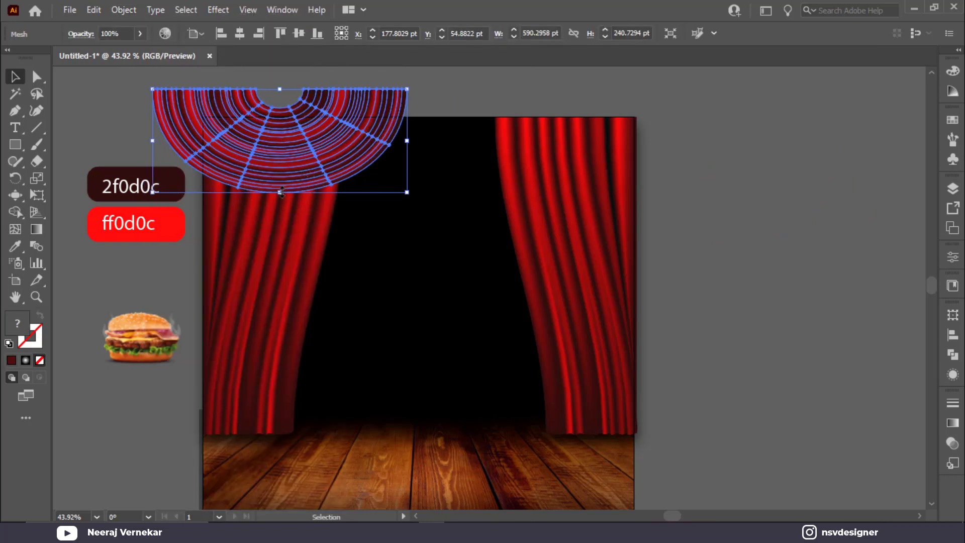
{"action": "left_click_drag", "start_coordinate": [280, 191], "coordinate": [281, 192]}
{"action": "left_click", "coordinate": [457, 101]}
Duplicate the swag and arrange the two overlapping pieces across the middle and right of the stage's upper edge
{"action": "left_click_drag", "start_coordinate": [344, 130], "coordinate": [687, 171]}
{"action": "left_click", "coordinate": [815, 328]}
{"action": "left_click_drag", "start_coordinate": [740, 221], "coordinate": [741, 222]}
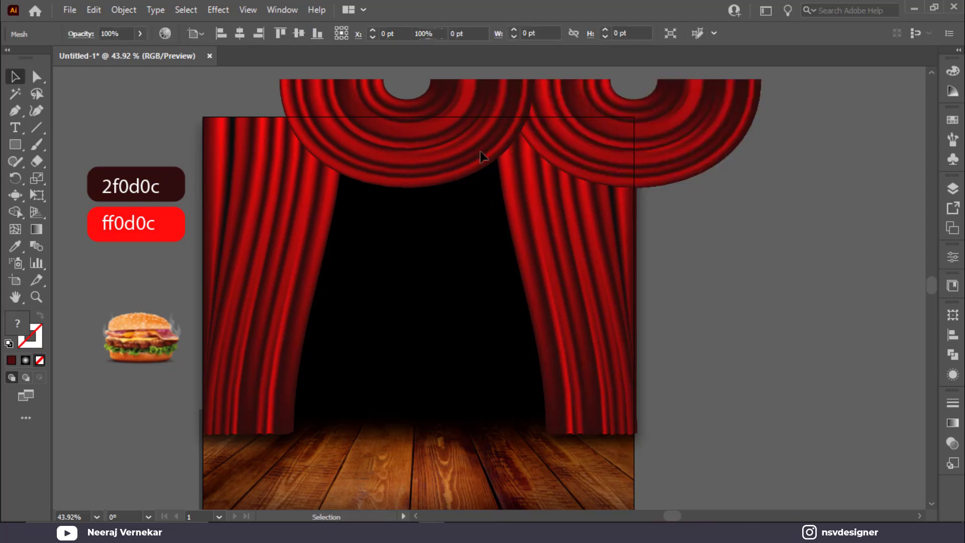
{"action": "left_click_drag", "start_coordinate": [480, 154], "coordinate": [483, 157]}
Duplicate the right swag over the left curtain and set all three swags at the same height
{"action": "left_click", "coordinate": [640, 157]}
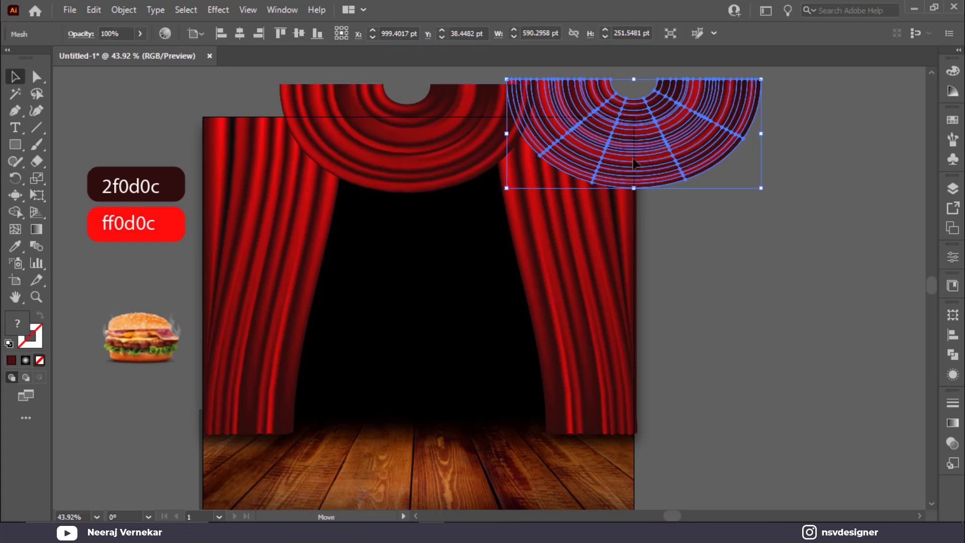
{"action": "left_click_drag", "start_coordinate": [634, 159], "coordinate": [227, 160]}
{"action": "left_click", "coordinate": [411, 146]}
{"action": "left_click", "coordinate": [656, 162]}
{"action": "left_click", "coordinate": [832, 257]}
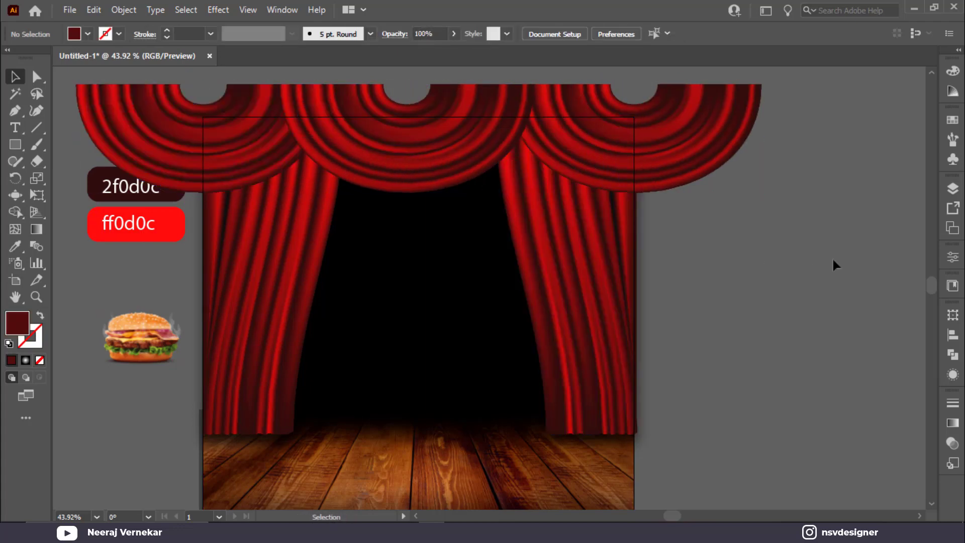
Centre the middle swag horizontally on the artboard and set the right swag at X 1000 pt on the artboard's right edge
{"action": "key", "text": "ctrl+0"}
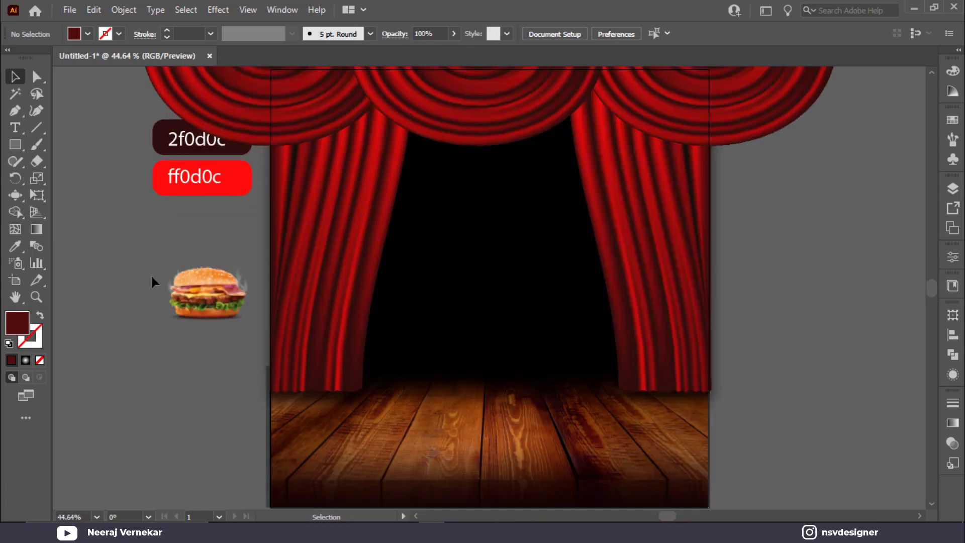
{"action": "left_click", "coordinate": [205, 303]}
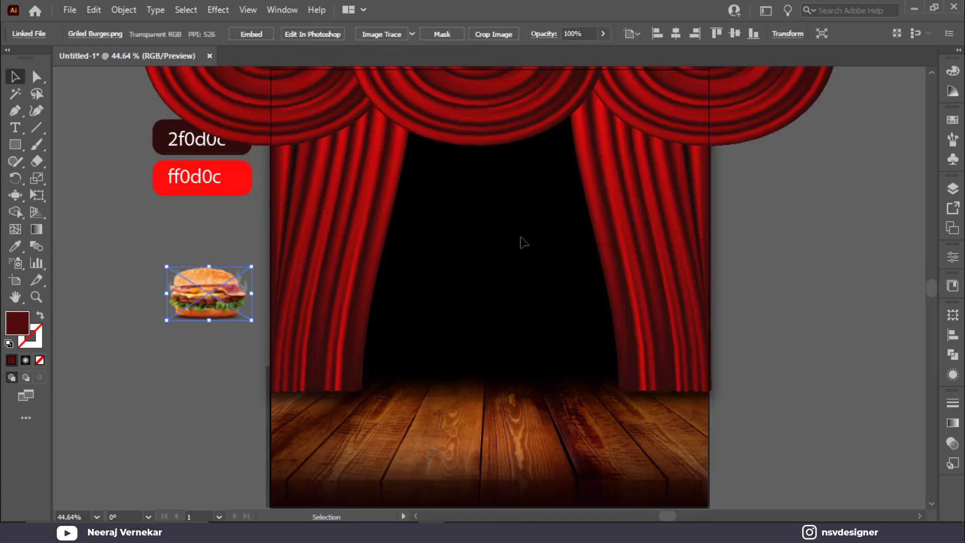
{"action": "left_click", "coordinate": [354, 221]}
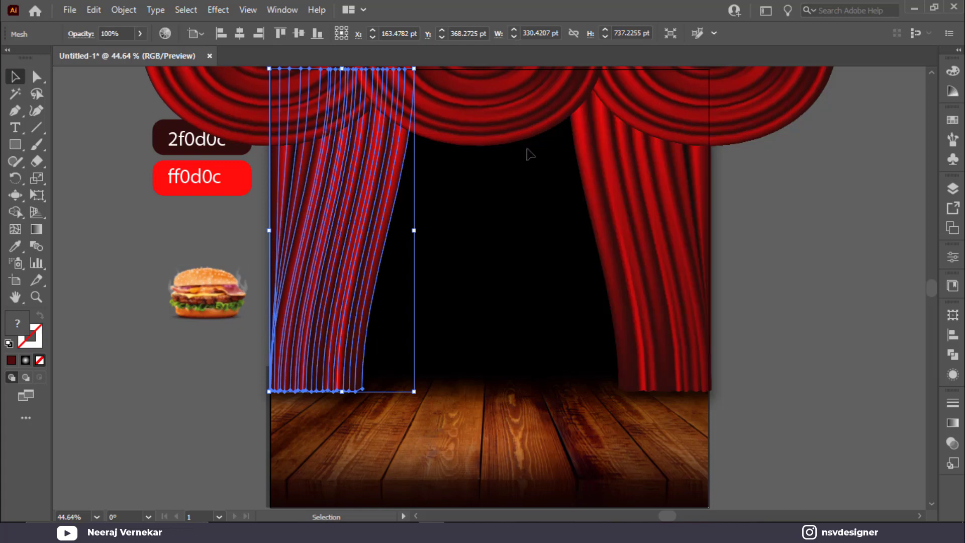
{"action": "left_click", "coordinate": [471, 126]}
{"action": "left_click_drag", "start_coordinate": [470, 126], "coordinate": [480, 126]}
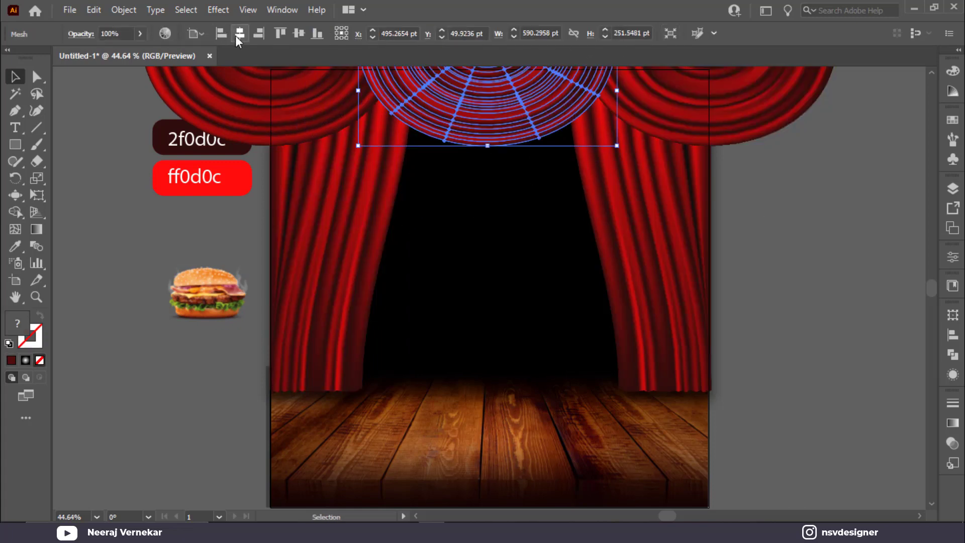
{"action": "left_click", "coordinate": [237, 36]}
{"action": "left_click", "coordinate": [755, 141]}
{"action": "left_click", "coordinate": [746, 133]}
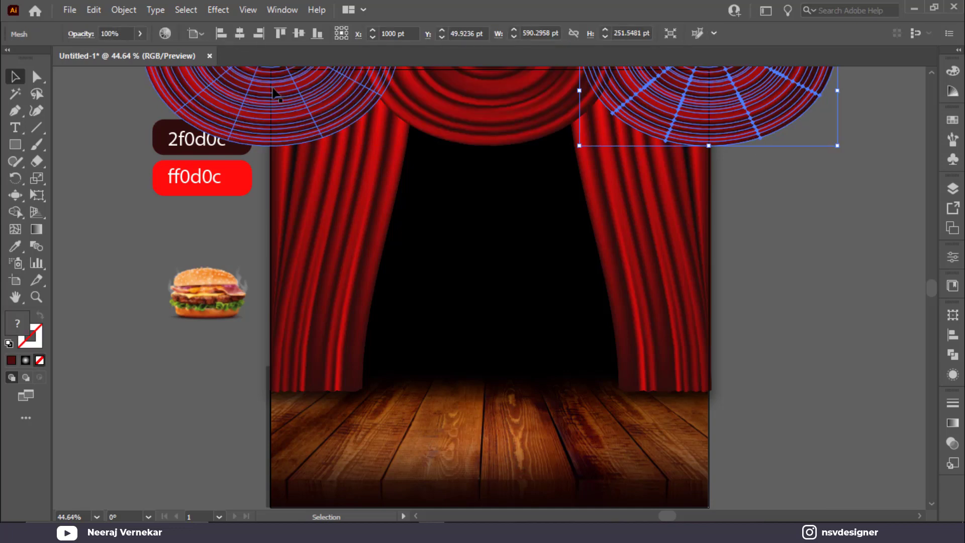
{"action": "left_click", "coordinate": [859, 291]}
Move the three swags up together so they hang slightly higher above the stage
{"action": "scroll", "coordinate": [480, 123], "scroll_direction": "up", "scroll_amount": 1}
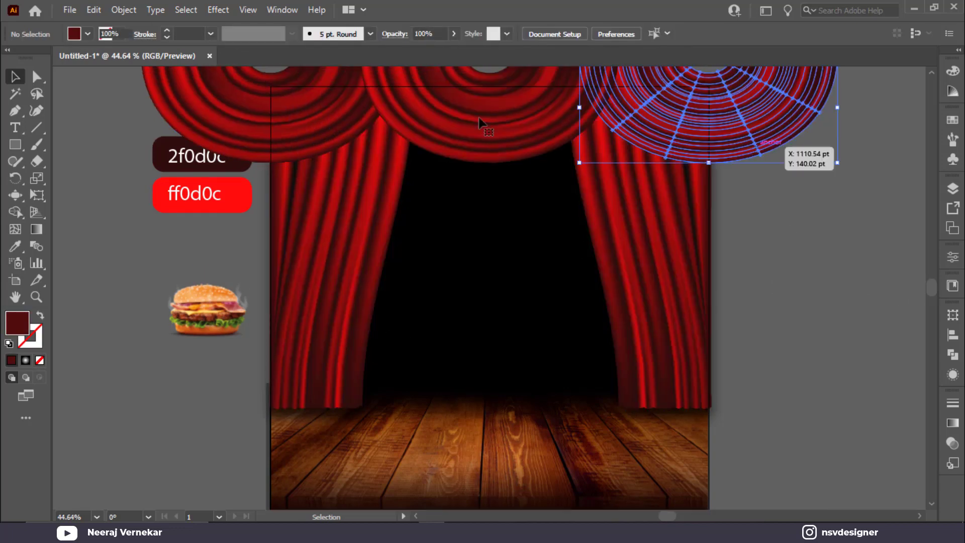
{"action": "left_click", "coordinate": [479, 120], "text": "shift"}
{"action": "left_click", "coordinate": [344, 119], "text": "shift"}
{"action": "mouse_move", "coordinate": [529, 104]}
{"action": "left_mouse_down"}
{"action": "mouse_move", "coordinate": [530, 81]}
{"action": "mouse_move", "coordinate": [532, 92]}
{"action": "left_mouse_up"}
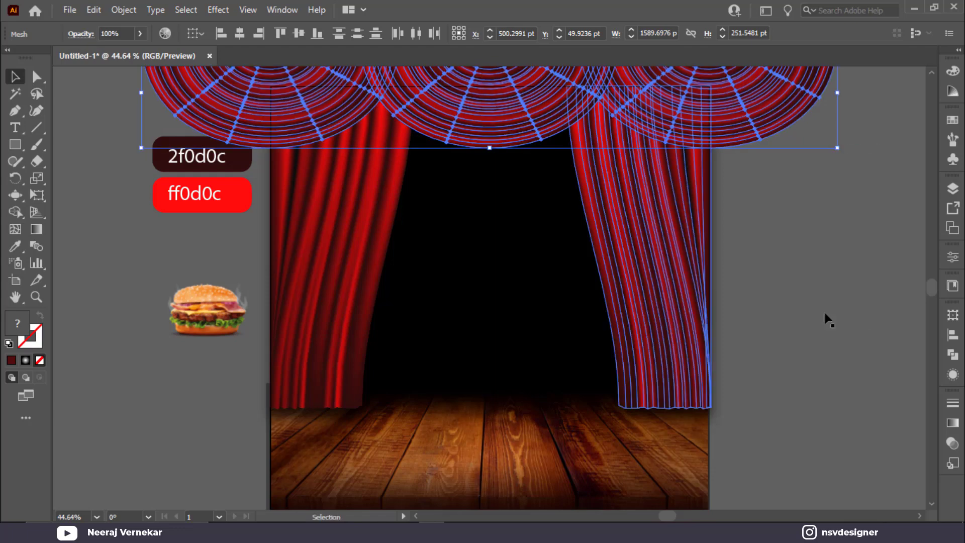
{"action": "left_click", "coordinate": [512, 318]}
Delete the small burger image beside the artboard and paste in the linked image Full cheezy Burger .png
{"action": "left_click", "coordinate": [207, 309]}
{"action": "left_click", "coordinate": [263, 343]}
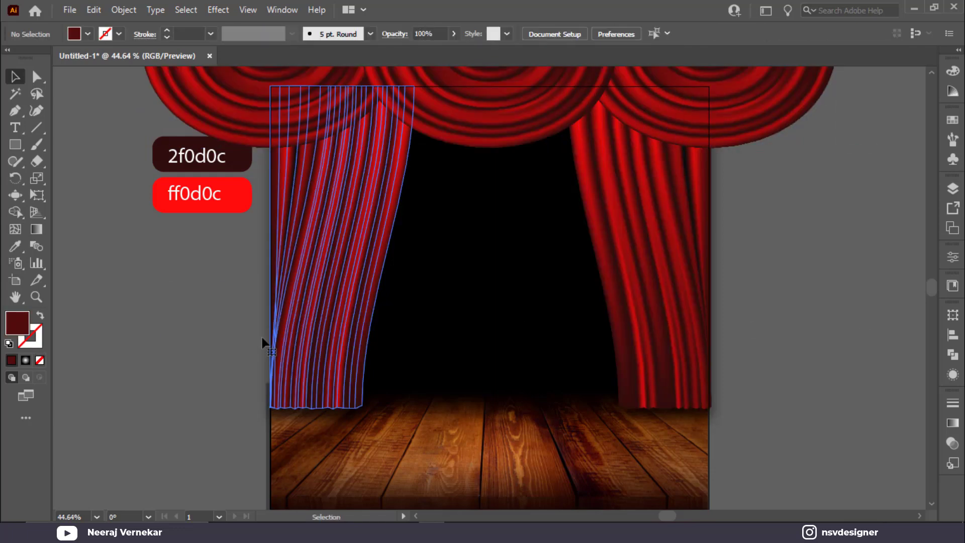
{"action": "key", "text": "ctrl+v"}
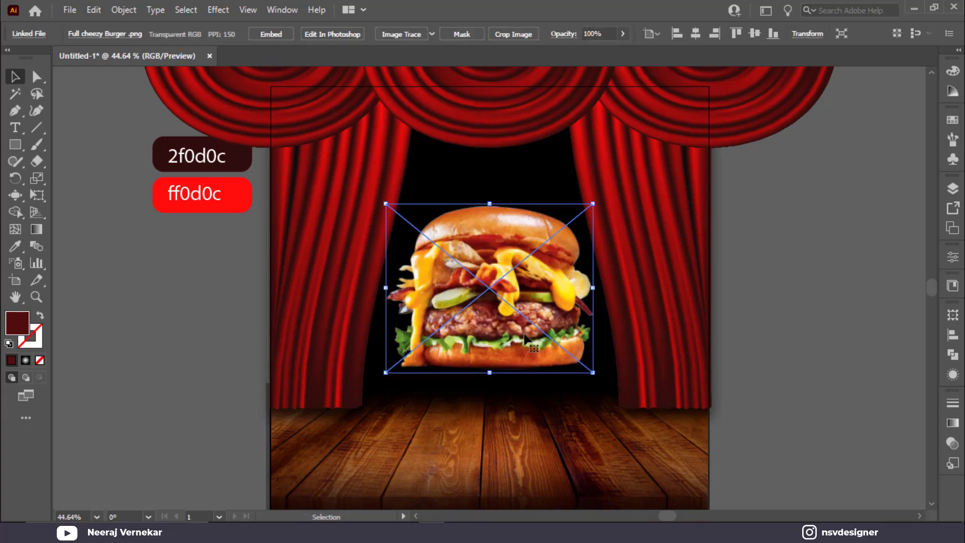
Move the new burger image down onto the wood floor, enlarge it and shift it slightly left
{"action": "left_click_drag", "start_coordinate": [522, 332], "coordinate": [523, 424]}
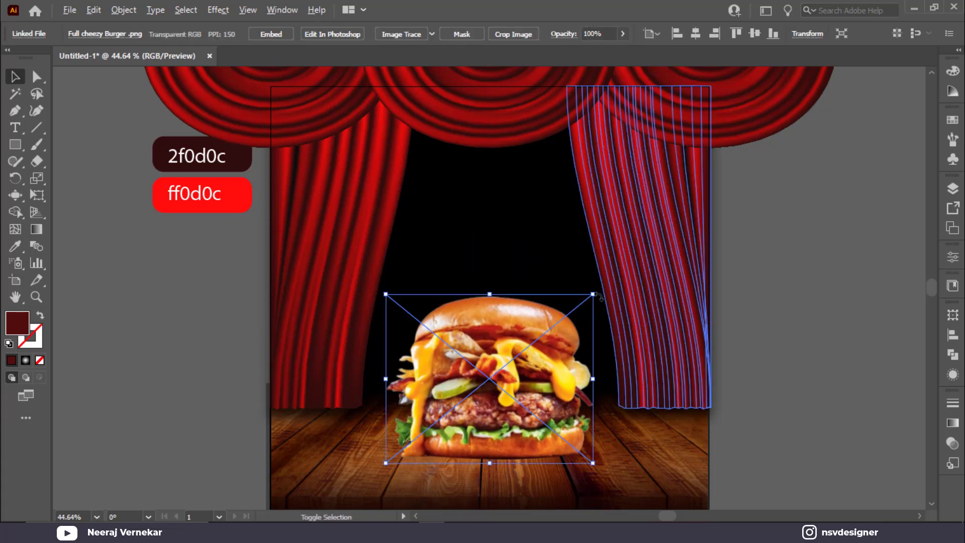
{"action": "left_click_drag", "start_coordinate": [593, 294], "coordinate": [629, 272]}
{"action": "left_click_drag", "start_coordinate": [508, 384], "coordinate": [499, 380]}
Lower the opacity of the gradient vignette rectangle over the wood floor to 16%
{"action": "left_click", "coordinate": [657, 495]}
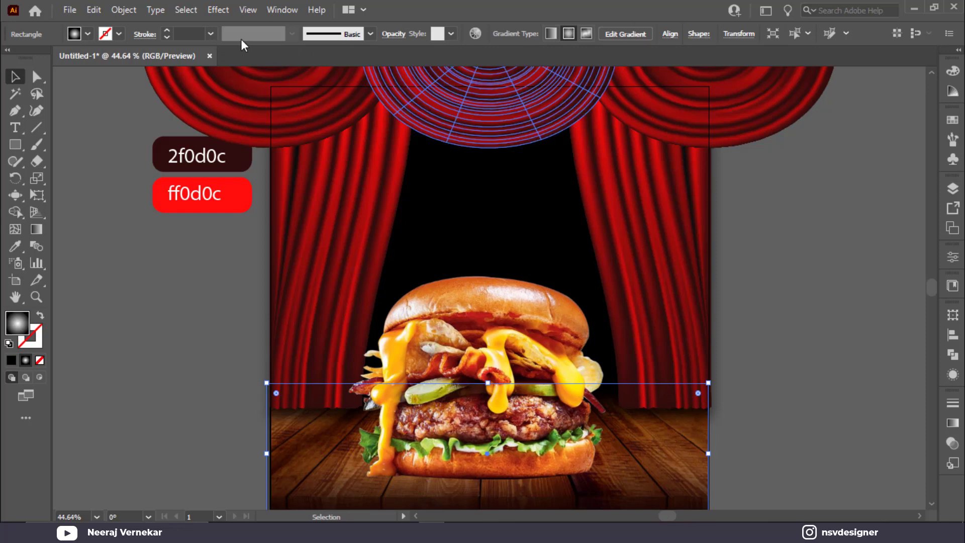
{"action": "left_click", "coordinate": [954, 425]}
{"action": "left_click", "coordinate": [852, 331]}
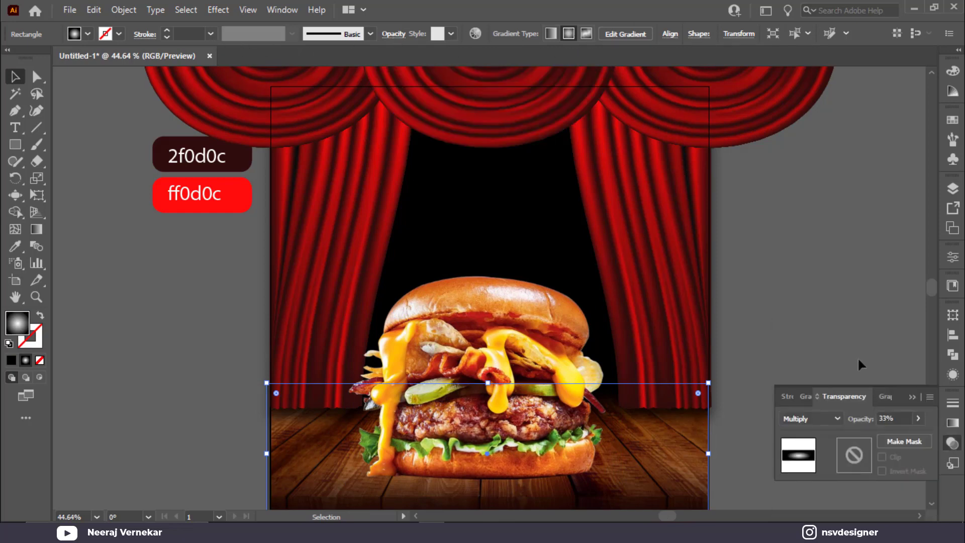
{"action": "left_click_drag", "start_coordinate": [877, 435], "coordinate": [874, 435]}
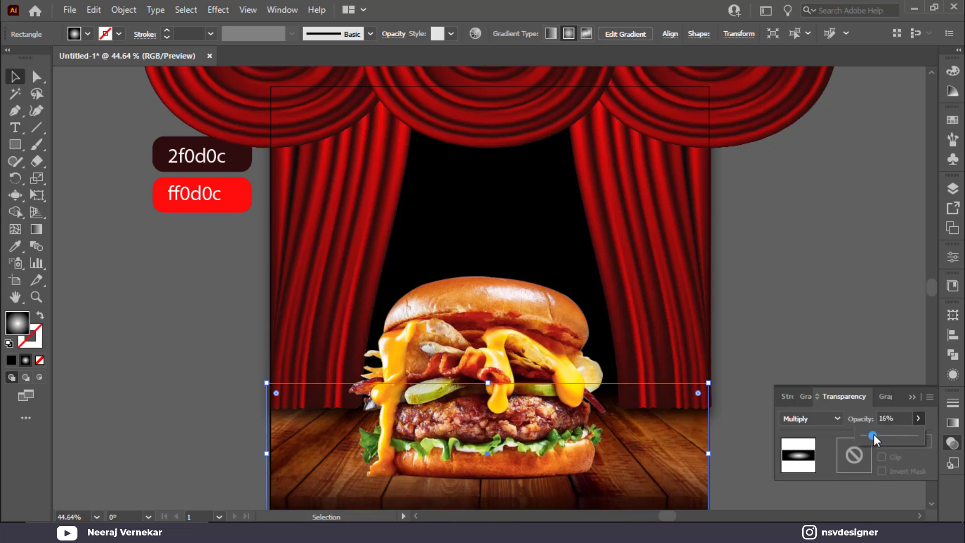
{"action": "left_click", "coordinate": [913, 397]}
Centre the burger image horizontally on the artboard
{"action": "left_click", "coordinate": [586, 370]}
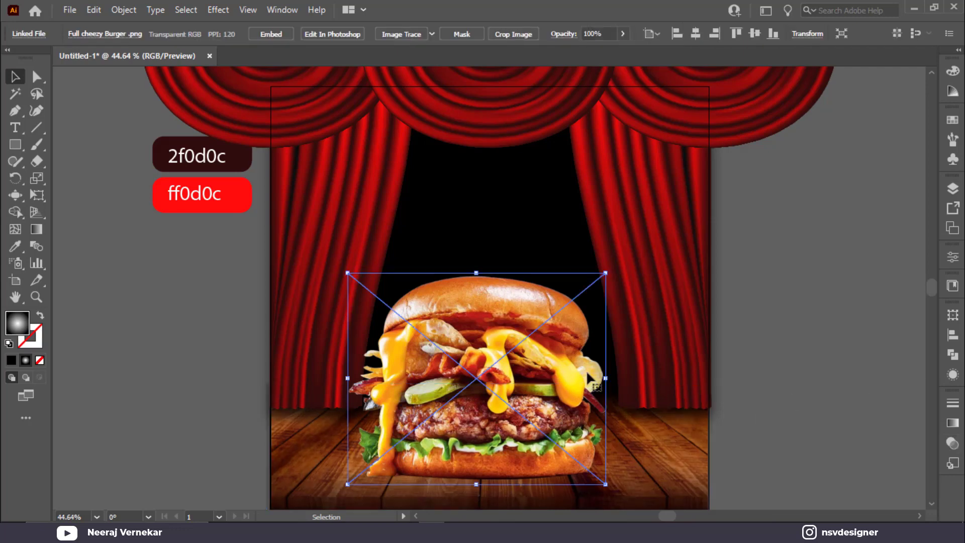
{"action": "left_click", "coordinate": [700, 36]}
{"action": "left_click", "coordinate": [650, 297]}
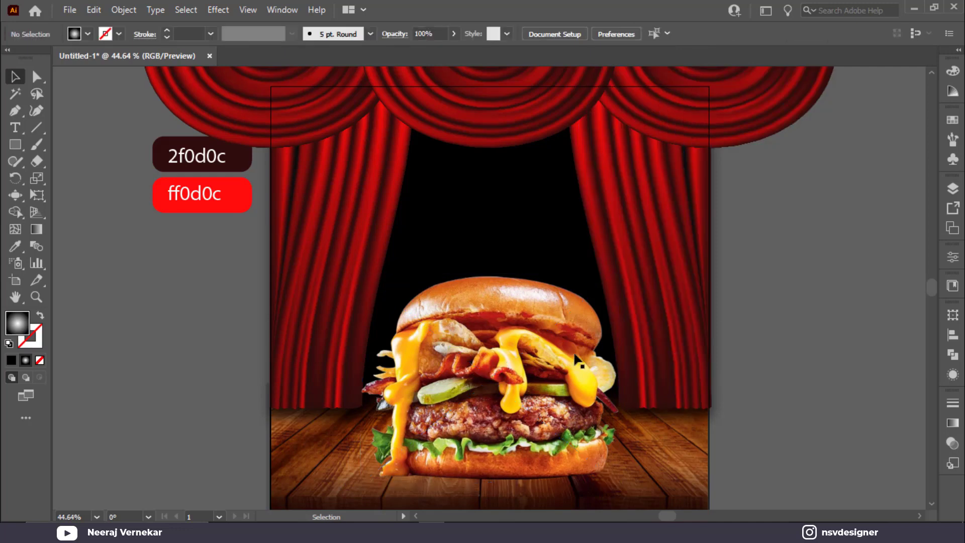
Enlarge the burger image a little more and move it slightly left and down on the wood floor
{"action": "left_click", "coordinate": [577, 360]}
{"action": "left_click_drag", "start_coordinate": [361, 273], "coordinate": [348, 262]}
{"action": "left_click_drag", "start_coordinate": [455, 331], "coordinate": [448, 343]}
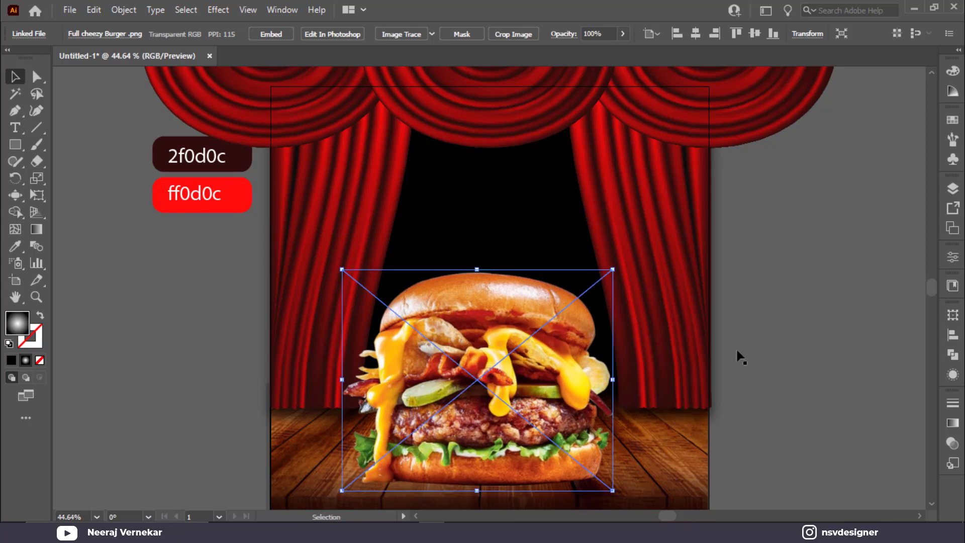
{"action": "left_click", "coordinate": [828, 334]}
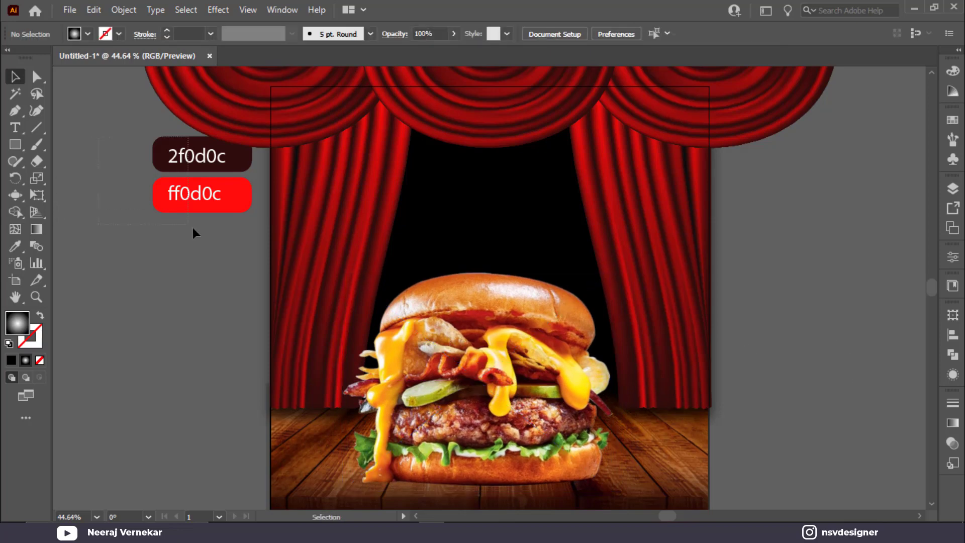
Move the 2f0d0c and ff0d0c colour swatches farther left, clear of the left swag
{"action": "left_click_drag", "start_coordinate": [192, 226], "coordinate": [194, 226]}
{"action": "left_click_drag", "start_coordinate": [189, 197], "coordinate": [125, 195]}
{"action": "left_click", "coordinate": [149, 270]}
Add the text CHEESY in black Montserrat ExtraBold, 47 pt, to the right of the artboard
{"action": "left_click", "coordinate": [16, 128]}
{"action": "key", "text": "ctrl+0"}
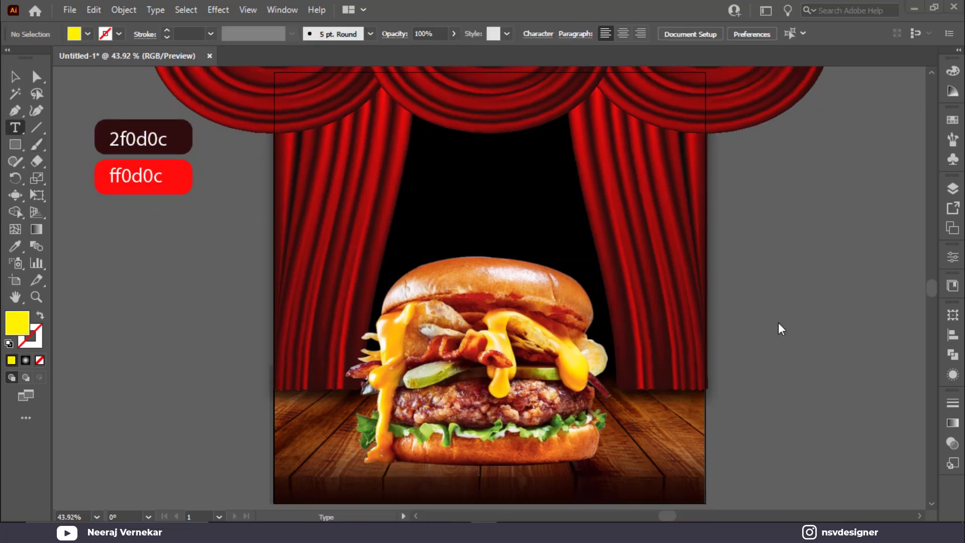
{"action": "left_click", "coordinate": [779, 255]}
{"action": "type", "text": "CHEESY"}
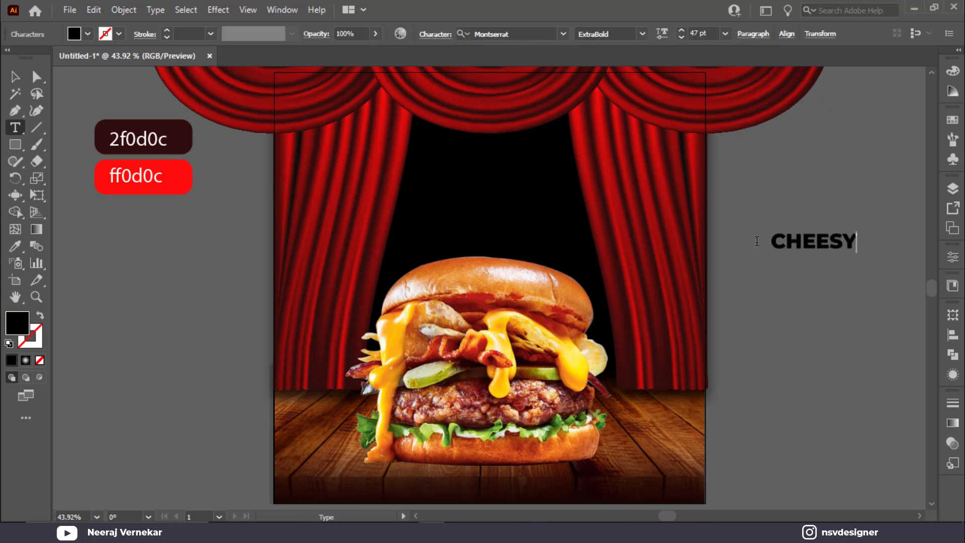
Duplicate the CHEESY text directly below the original and change the copy to BURGER
{"action": "left_click", "coordinate": [16, 78]}
{"action": "left_click_drag", "start_coordinate": [832, 246], "coordinate": [832, 271]}
{"action": "double_click", "coordinate": [832, 272]}
{"action": "type", "text": "BURGER"}
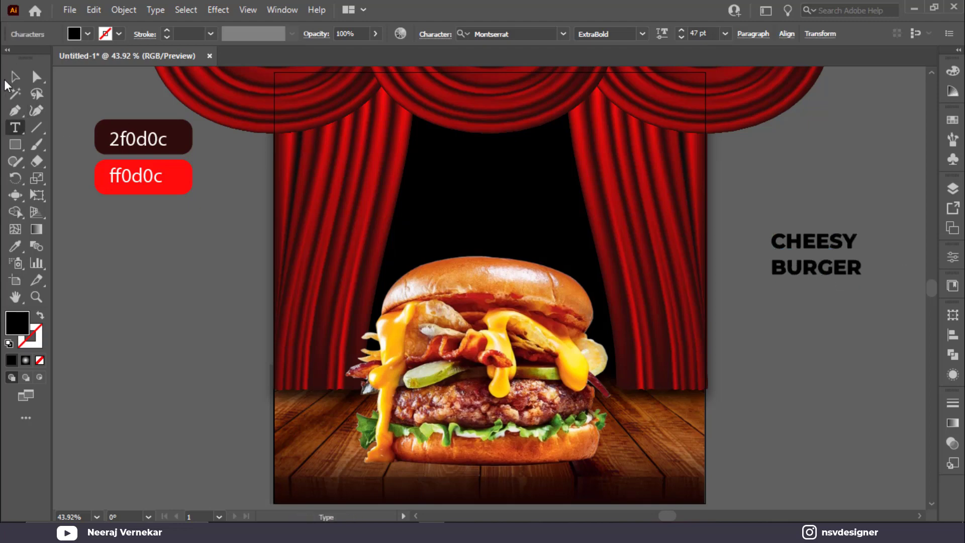
Enlarge the BURGER text from its centre so it is wider than CHEESY on both sides
{"action": "left_click", "coordinate": [16, 79]}
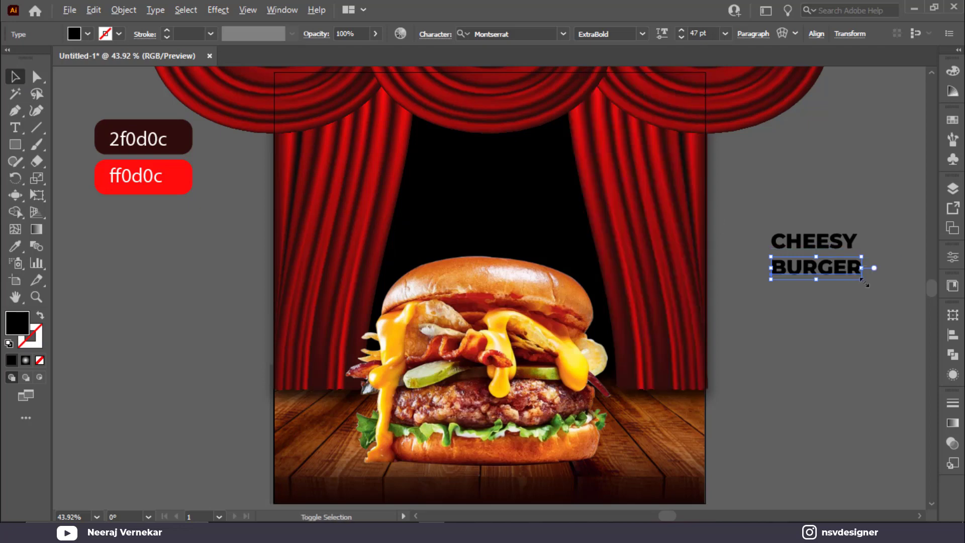
{"action": "mouse_move", "coordinate": [863, 281]}
{"action": "left_mouse_down"}
{"action": "mouse_move", "coordinate": [890, 290]}
{"action": "mouse_move", "coordinate": [878, 285]}
{"action": "left_mouse_up"}
{"action": "left_click", "coordinate": [885, 269]}
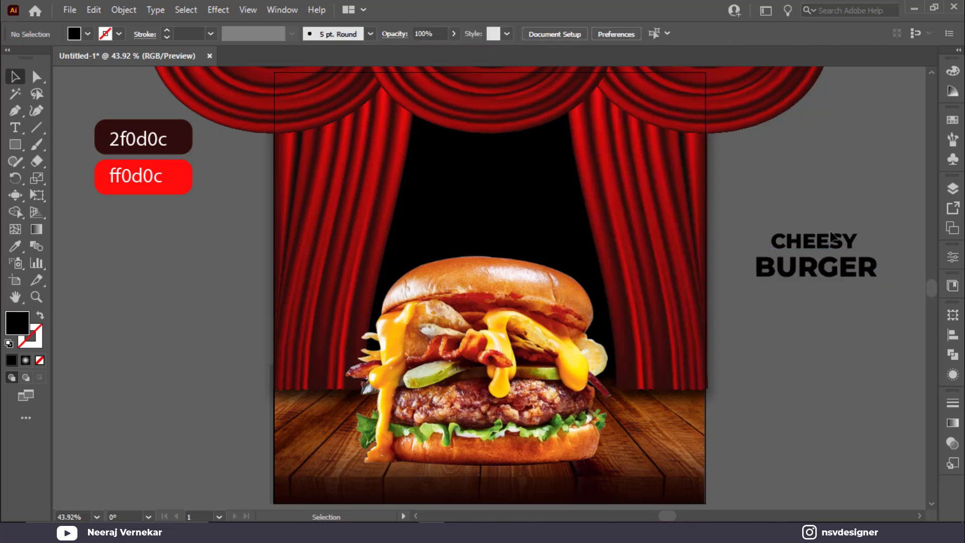
Recolour the CHEESY and BURGER text from black to a yellow 1 pt outline with no fill
{"action": "scroll", "coordinate": [832, 238], "scroll_direction": "up", "scroll_amount": 3}
{"action": "left_click", "coordinate": [698, 257]}
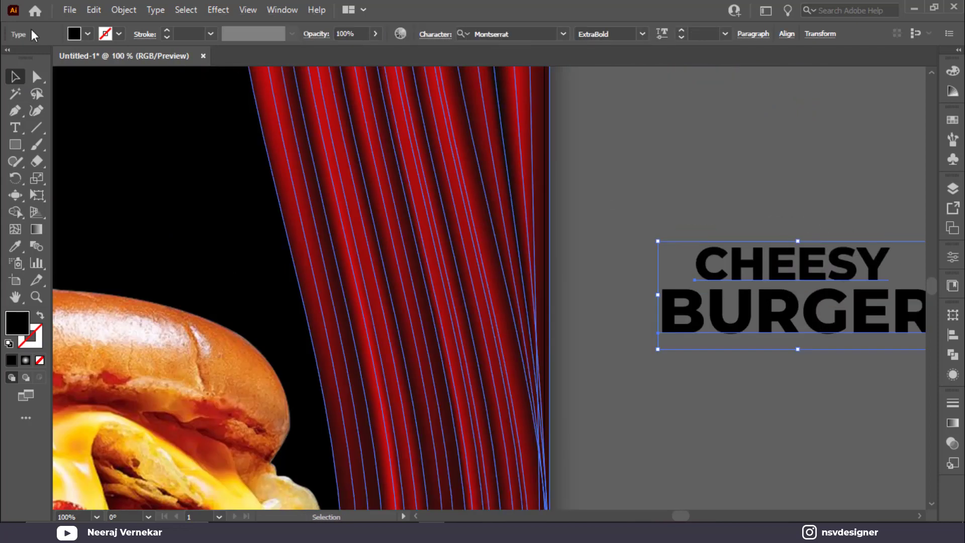
{"action": "left_click", "coordinate": [74, 34]}
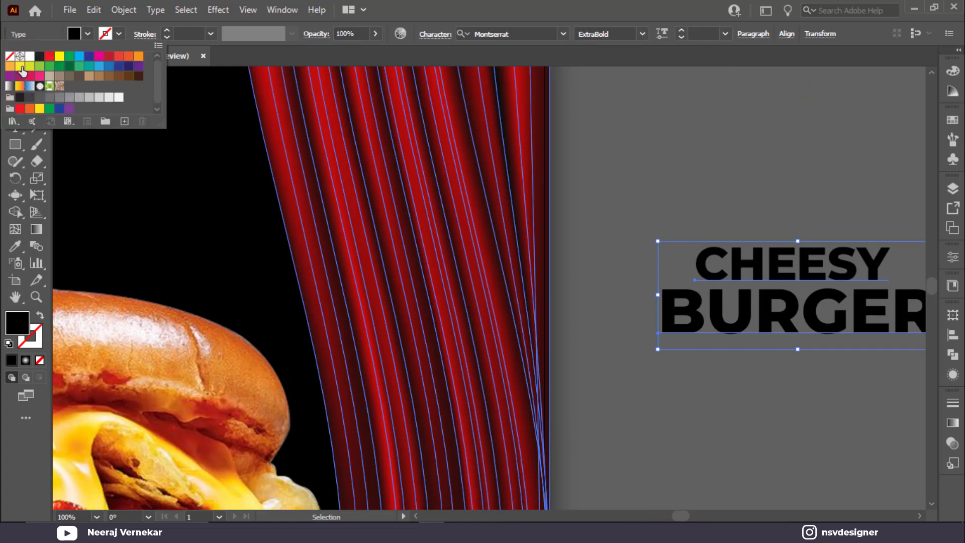
{"action": "left_click", "coordinate": [42, 112]}
{"action": "left_click", "coordinate": [642, 194]}
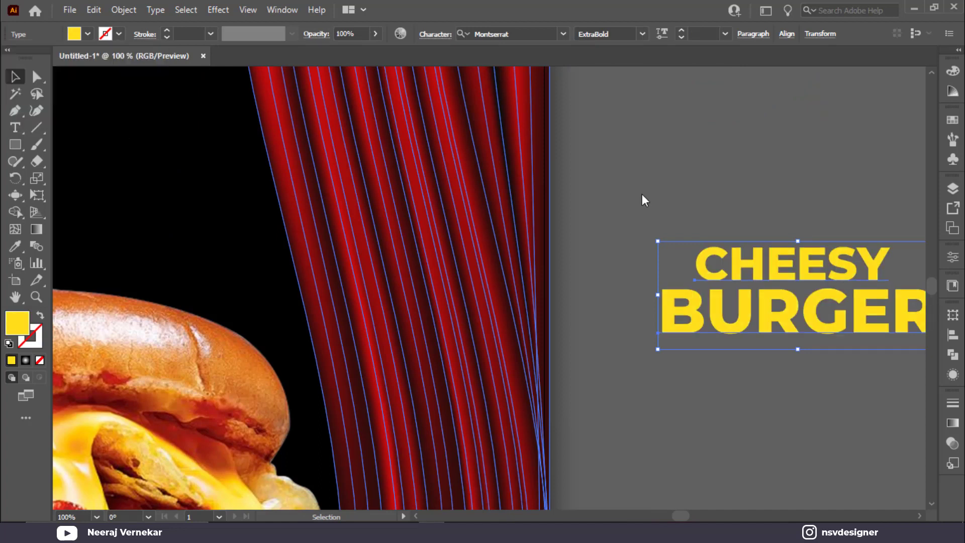
{"action": "key", "text": "shift+x"}
Try to unite the live CHEESY and BURGER text with the Pathfinder
{"action": "left_click_drag", "start_coordinate": [718, 301], "coordinate": [567, 290]}
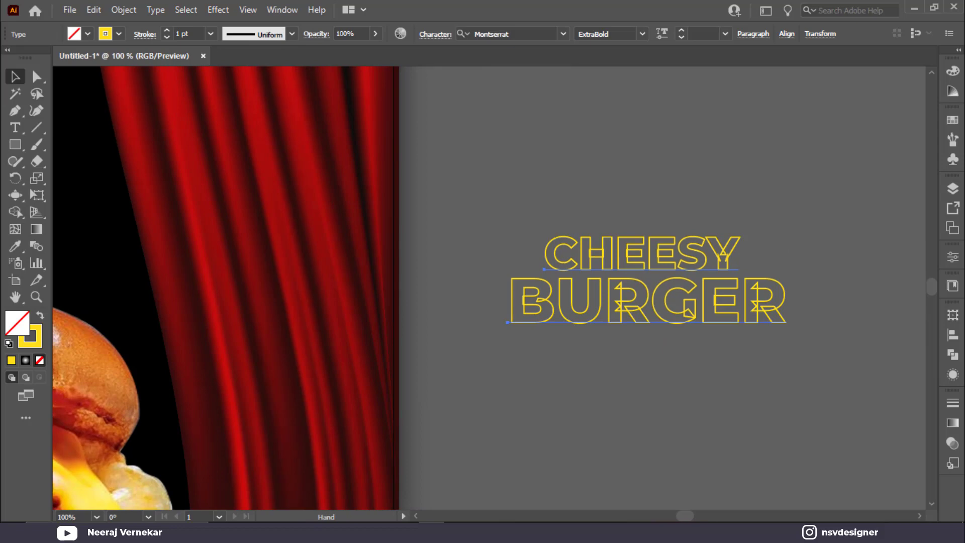
{"action": "left_click", "coordinate": [953, 357]}
{"action": "left_click", "coordinate": [787, 347]}
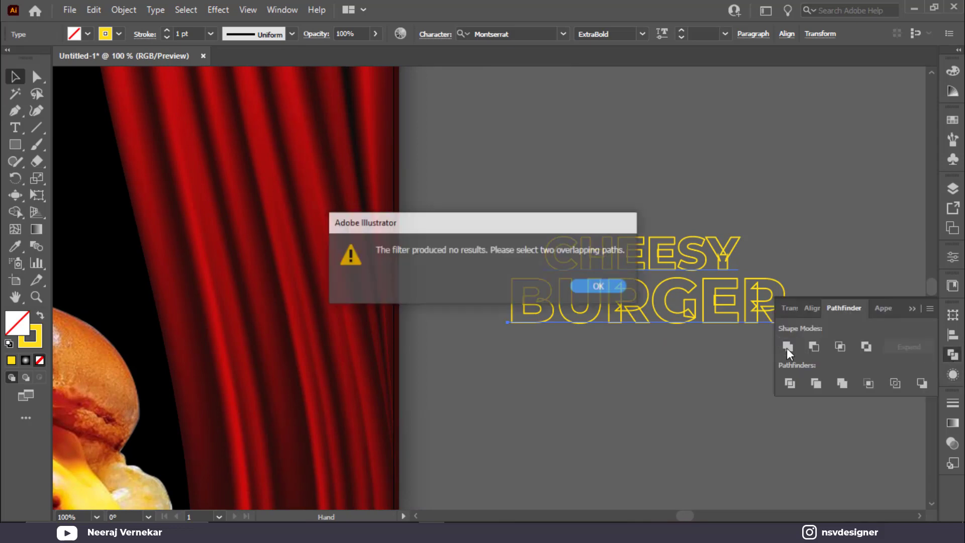
{"action": "left_click", "coordinate": [603, 286]}
{"action": "left_click", "coordinate": [913, 308]}
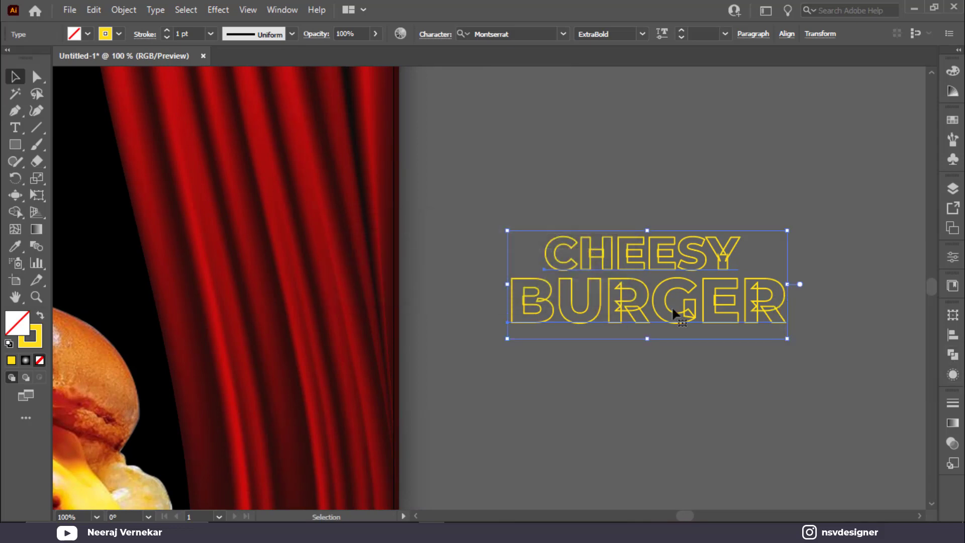
Convert CHEESY BURGER to outlines and unite the overlapping paths inside the letters
{"action": "right_click", "coordinate": [674, 312]}
{"action": "left_click", "coordinate": [744, 326]}
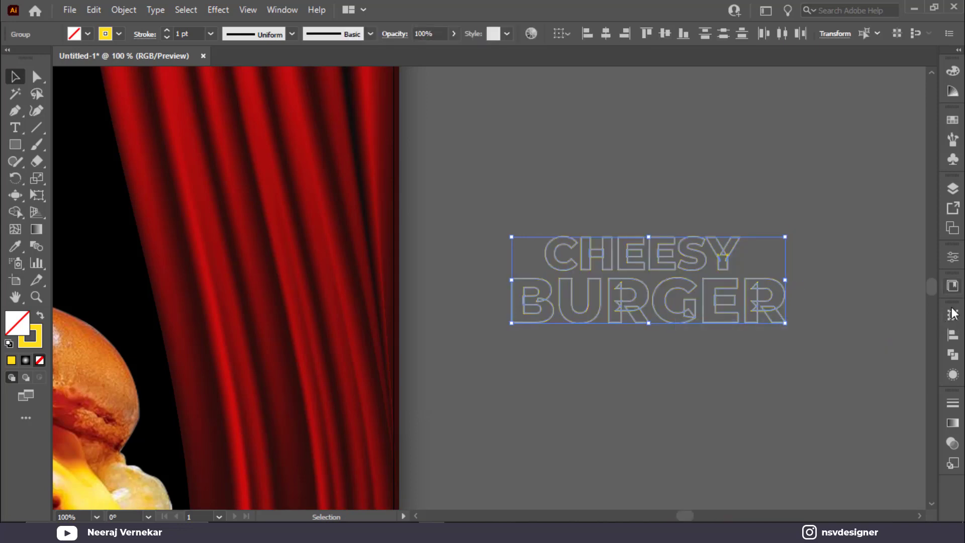
{"action": "left_click", "coordinate": [828, 353]}
{"action": "left_click_drag", "start_coordinate": [544, 352], "coordinate": [539, 354]}
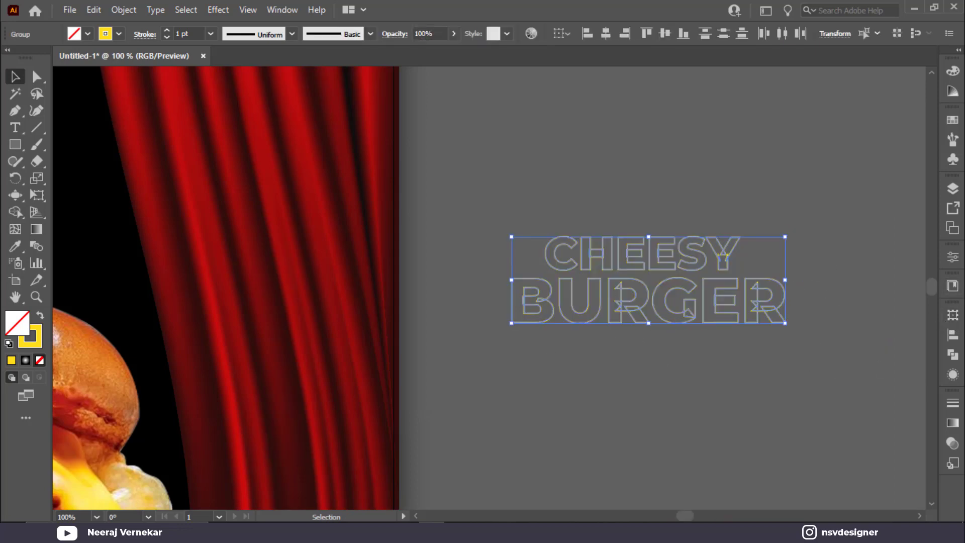
{"action": "left_click", "coordinate": [953, 355]}
{"action": "left_click", "coordinate": [786, 349]}
{"action": "left_click", "coordinate": [912, 309]}
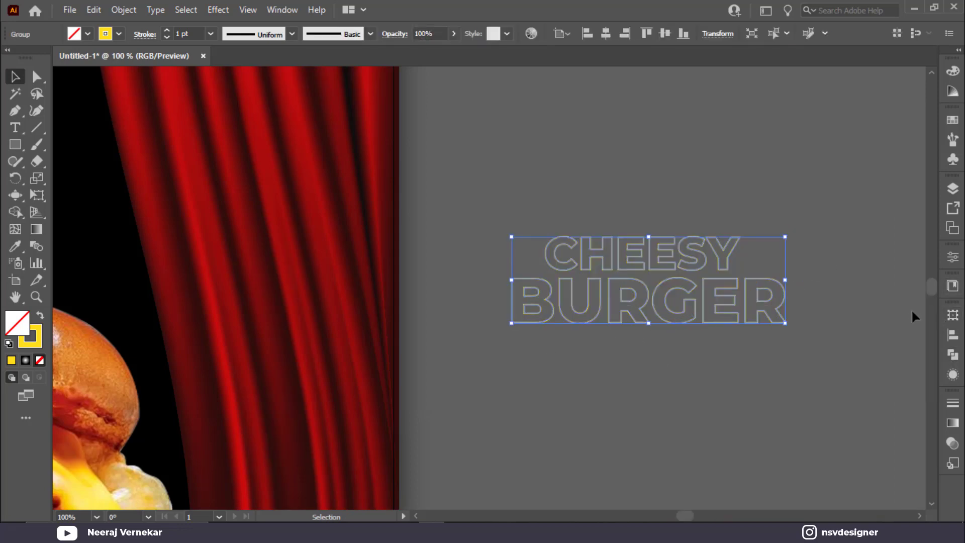
{"action": "left_click", "coordinate": [911, 310]}
Move the outlined CHEESY BURGER title into the black opening above the burger and enlarge it by about 19%
{"action": "left_click_drag", "start_coordinate": [490, 285], "coordinate": [624, 285]}
{"action": "left_click_drag", "start_coordinate": [642, 211], "coordinate": [792, 383]}
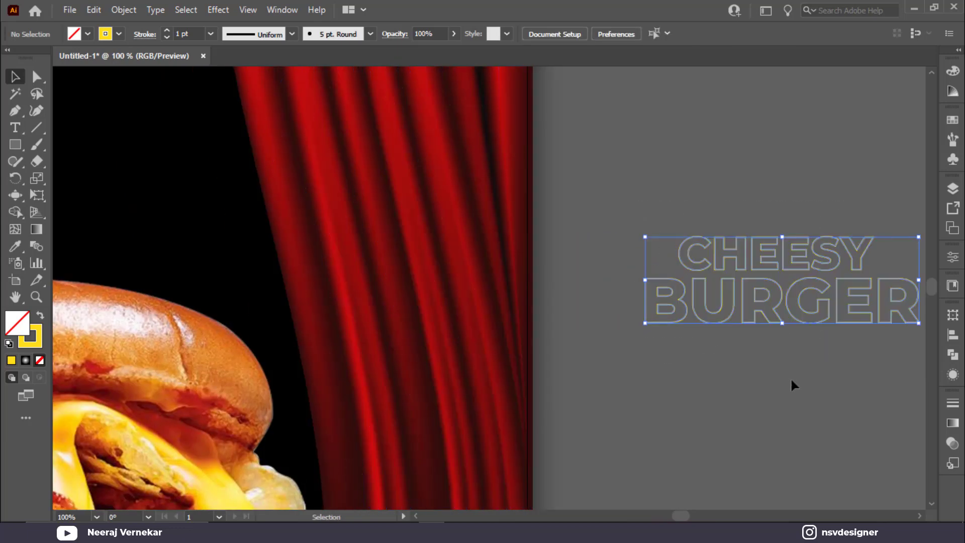
{"action": "left_click_drag", "start_coordinate": [628, 288], "coordinate": [226, 163]}
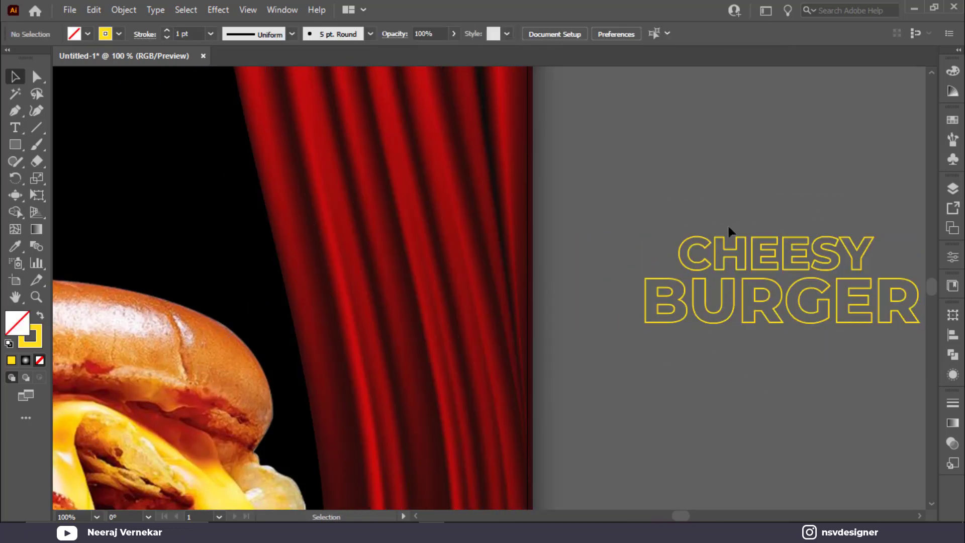
{"action": "left_click_drag", "start_coordinate": [728, 228], "coordinate": [211, 165]}
{"action": "left_click_drag", "start_coordinate": [309, 228], "coordinate": [704, 252]}
{"action": "left_click_drag", "start_coordinate": [645, 218], "coordinate": [481, 215]}
{"action": "left_click_drag", "start_coordinate": [583, 220], "coordinate": [605, 237]}
{"action": "key", "text": "ctrl+0"}
{"action": "key", "text": "ctrl+shift+a"}
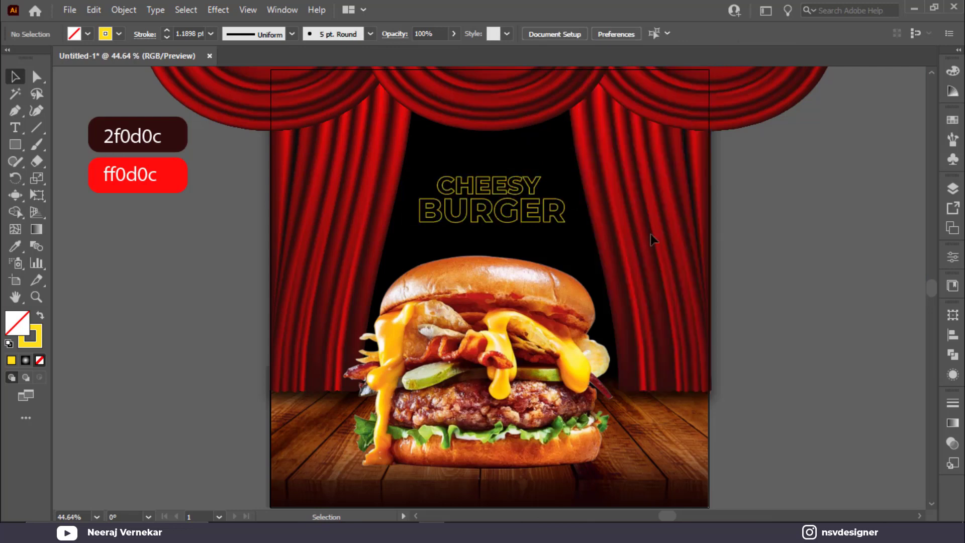
Set the stroke weight of the CHEESY BURGER title to 2 pt
{"action": "left_click", "coordinate": [533, 216]}
{"action": "left_click", "coordinate": [191, 30]}
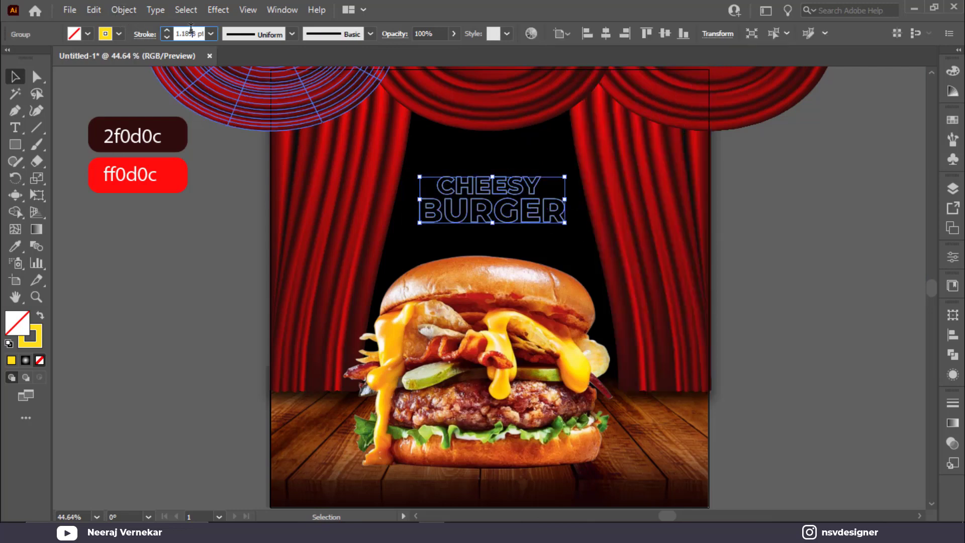
{"action": "scroll", "coordinate": [191, 30], "scroll_direction": "up", "scroll_amount": 1}
{"action": "left_click", "coordinate": [236, 226]}
Ungroup the title, shift BURGER slightly down to widen the gap below CHEESY, and group both words again
{"action": "scroll", "coordinate": [536, 243], "scroll_direction": "up", "scroll_amount": 3}
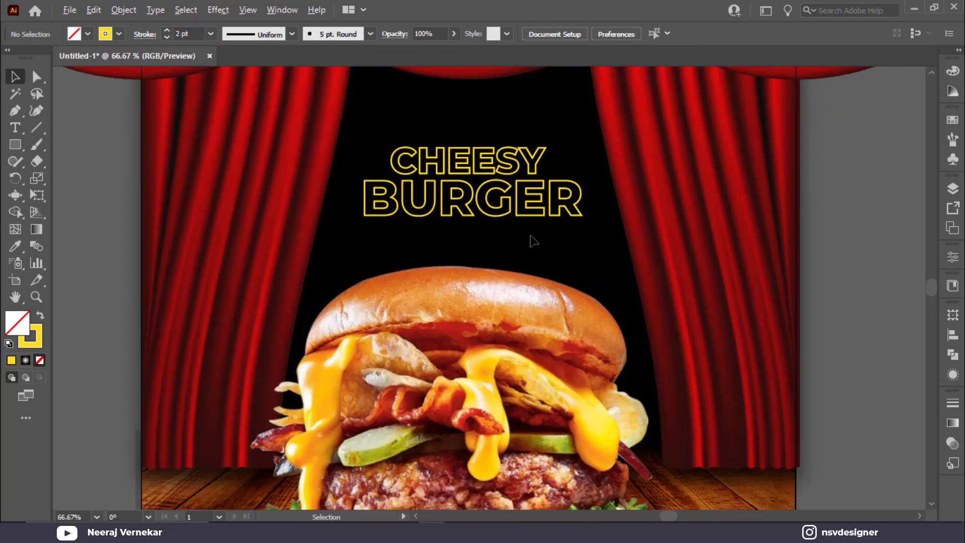
{"action": "left_click", "coordinate": [508, 199]}
{"action": "right_click", "coordinate": [474, 191]}
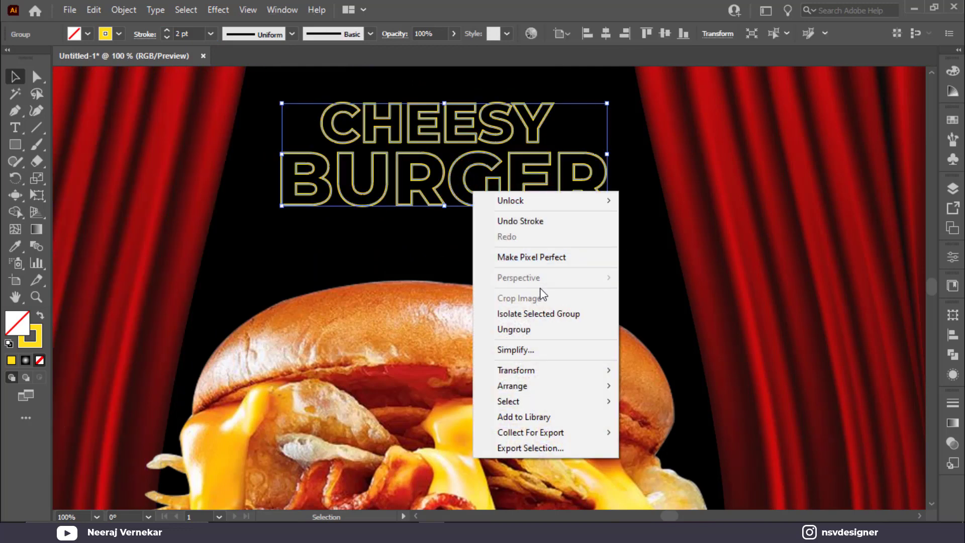
{"action": "left_click", "coordinate": [552, 330]}
{"action": "left_click_drag", "start_coordinate": [619, 225], "coordinate": [276, 151]}
{"action": "mouse_move", "coordinate": [455, 193]}
{"action": "left_mouse_down"}
{"action": "mouse_move", "coordinate": [465, 196]}
{"action": "mouse_move", "coordinate": [455, 200]}
{"action": "left_mouse_up"}
{"action": "left_click", "coordinate": [592, 105]}
{"action": "left_click_drag", "start_coordinate": [592, 104], "coordinate": [295, 261]}
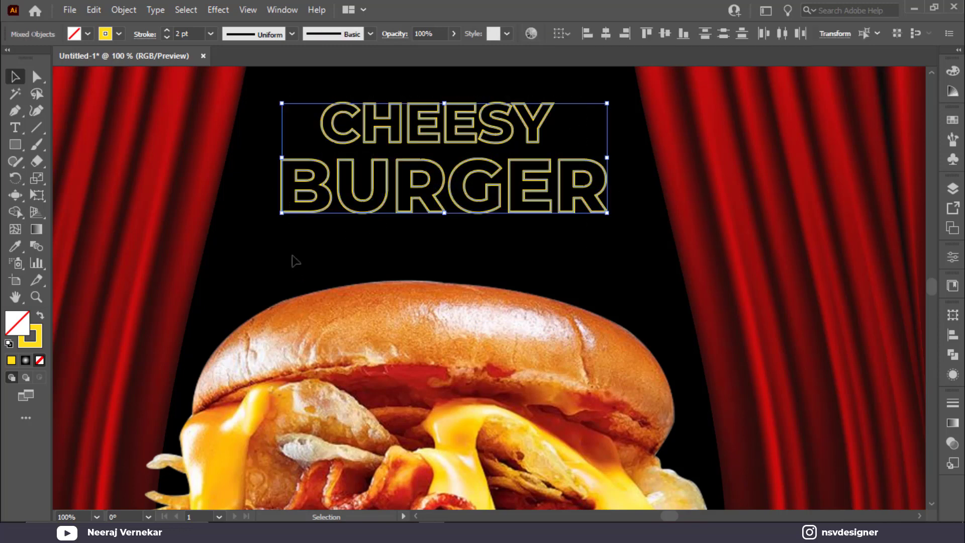
{"action": "key", "text": "ctrl+g"}
Apply a Gaussian Blur with a 0.5 pixel radius to the title group
{"action": "left_click", "coordinate": [218, 10]}
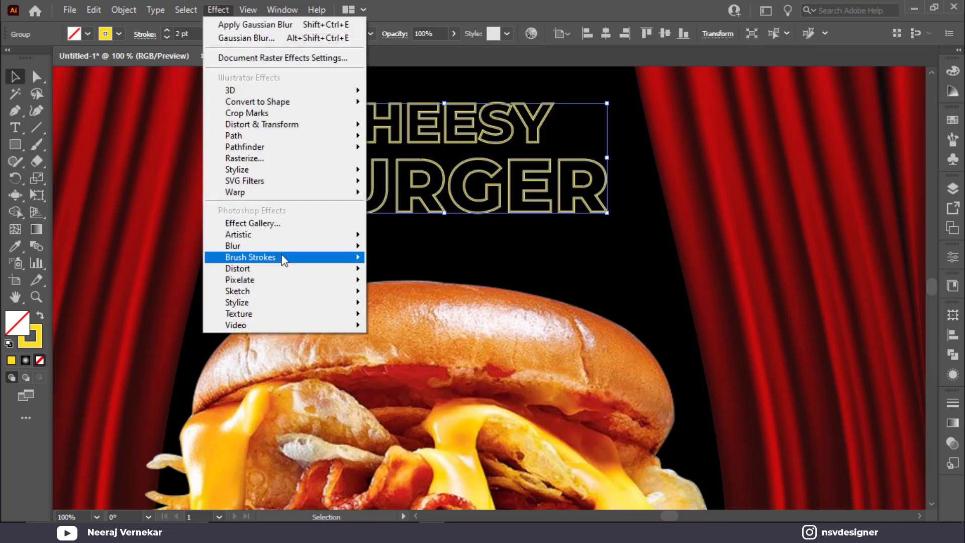
{"action": "mouse_move", "coordinate": [274, 246]}
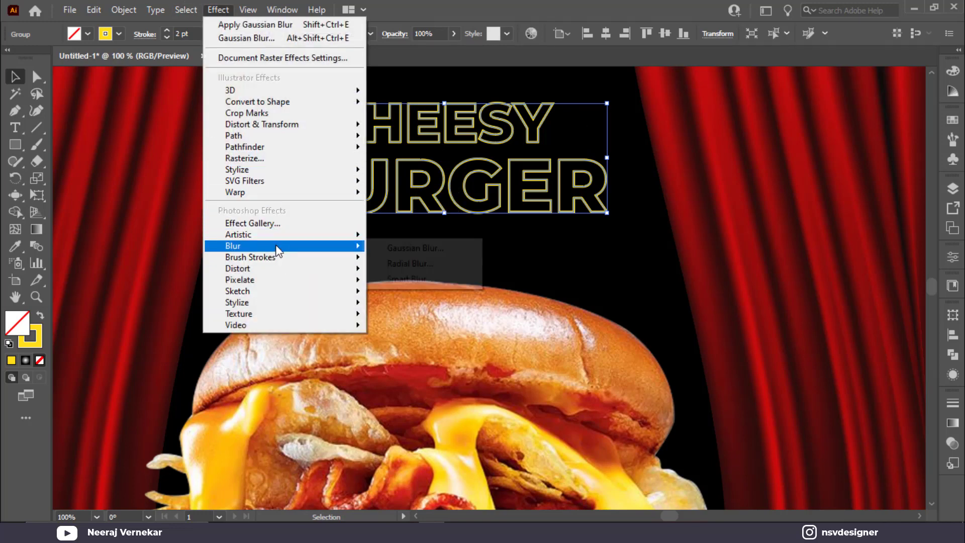
{"action": "left_click", "coordinate": [406, 248]}
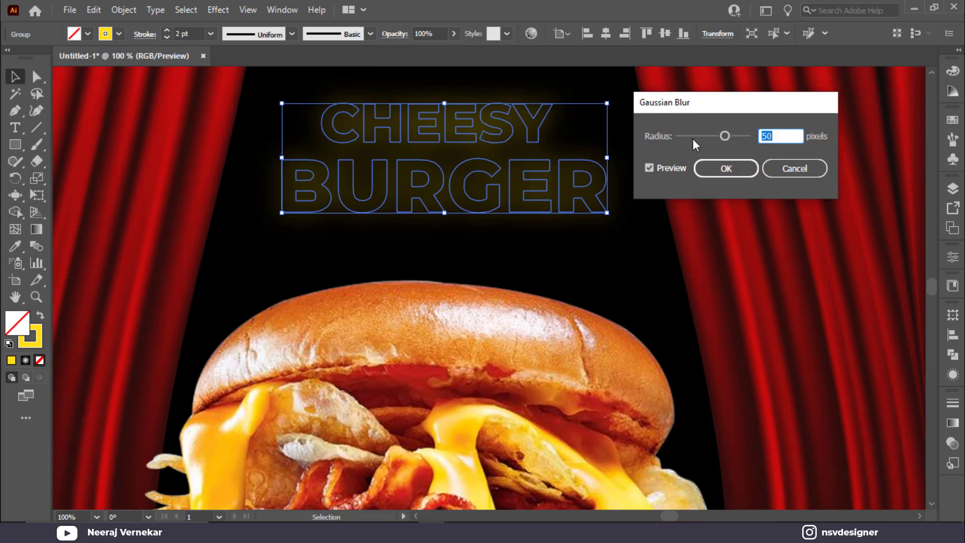
{"action": "type", "text": "0.5"}
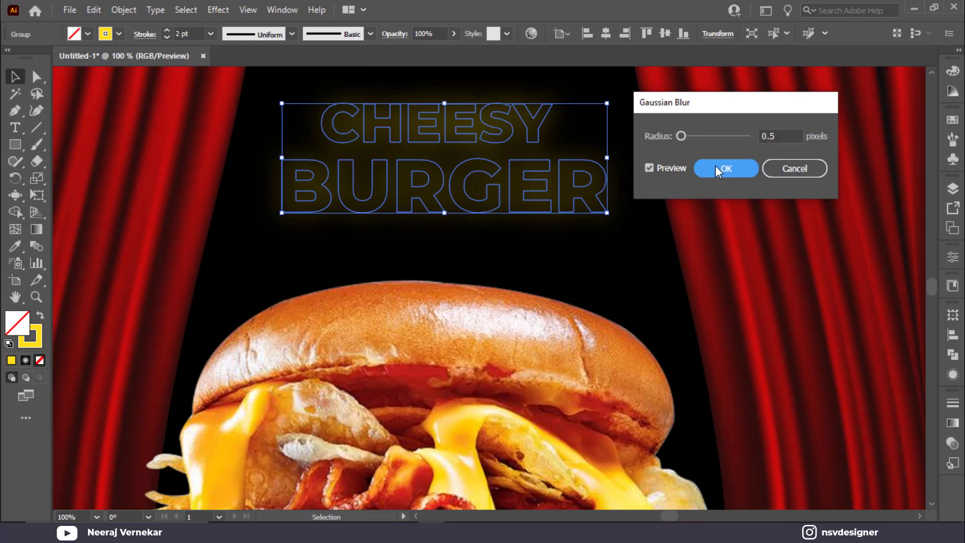
{"action": "left_click", "coordinate": [716, 167]}
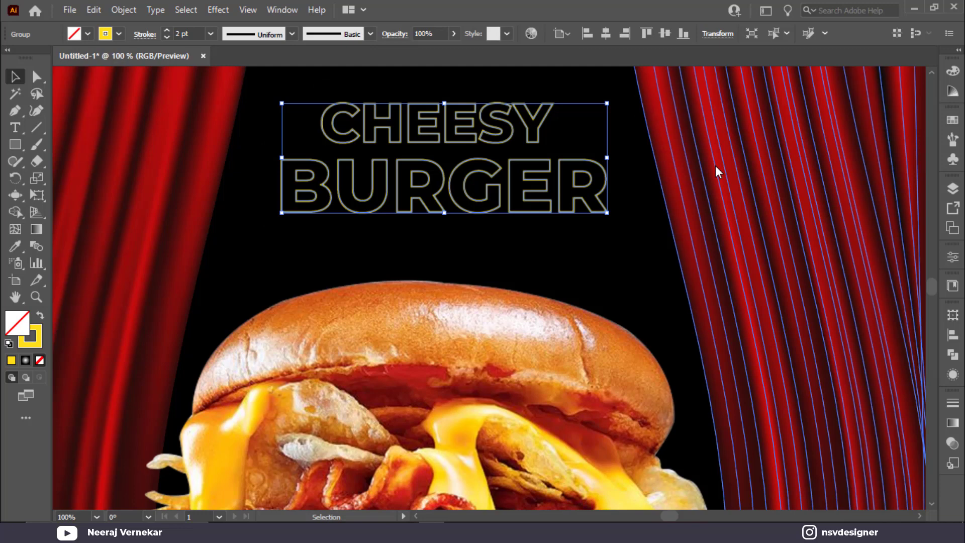
{"action": "left_click", "coordinate": [583, 266]}
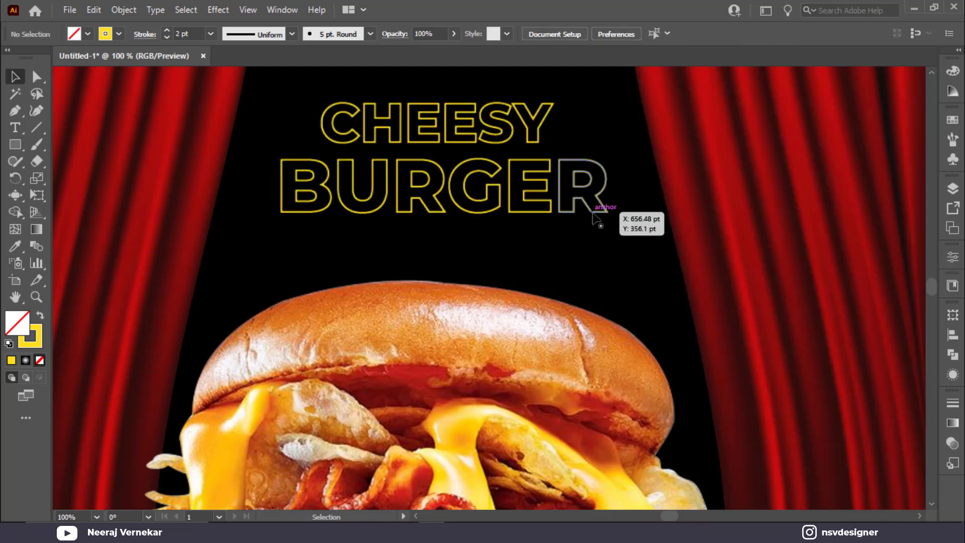
Duplicate the blurred title in place and set the copy's Gaussian Blur radius to 3 pixels
{"action": "left_click", "coordinate": [597, 217]}
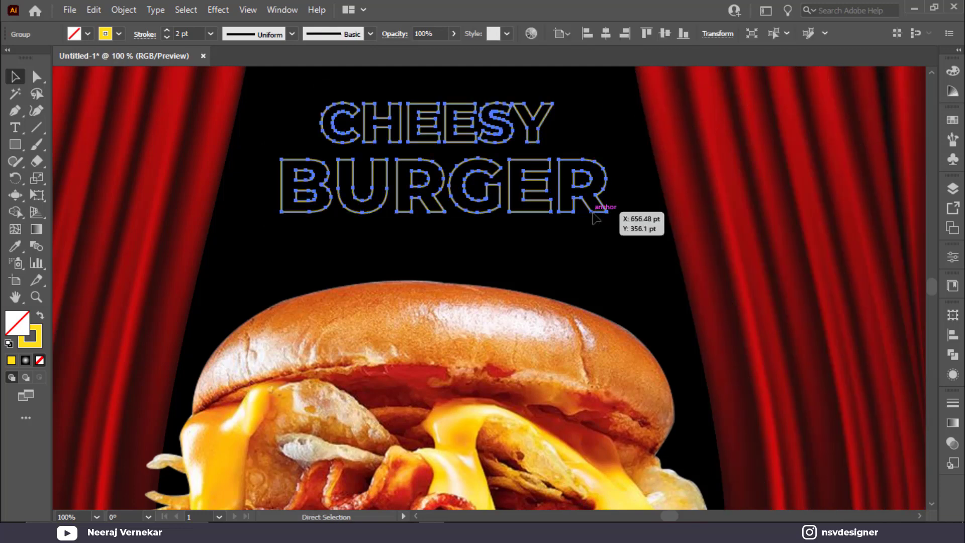
{"action": "left_click", "coordinate": [953, 375]}
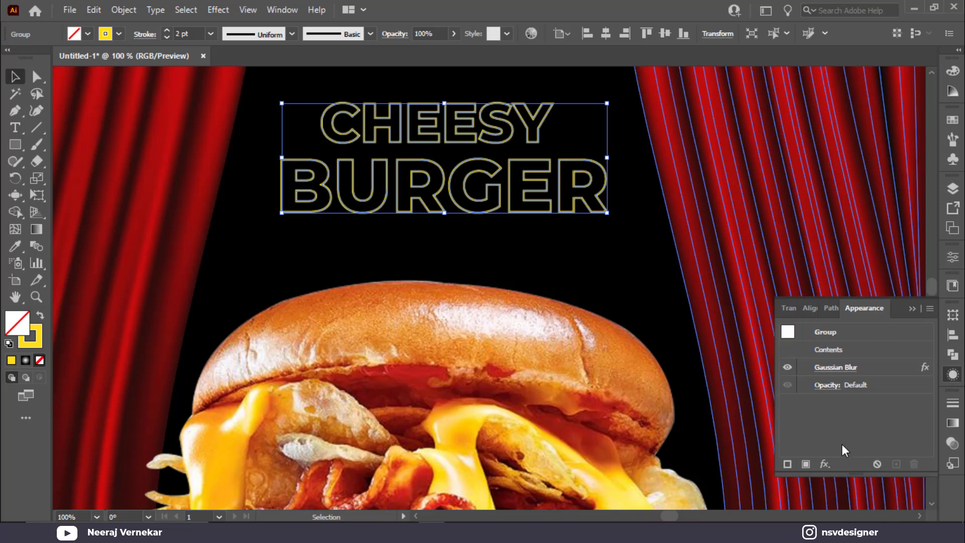
{"action": "left_click", "coordinate": [834, 368]}
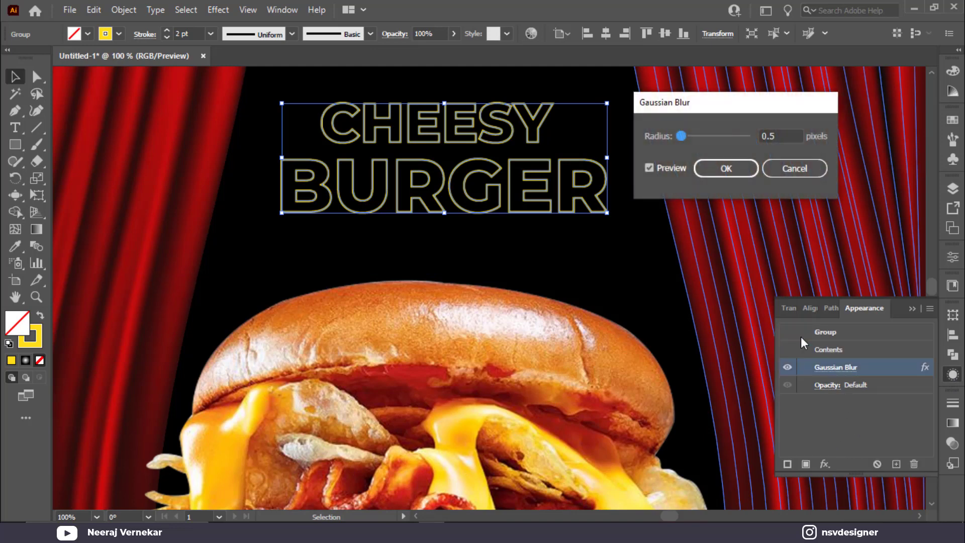
{"action": "type", "text": "3"}
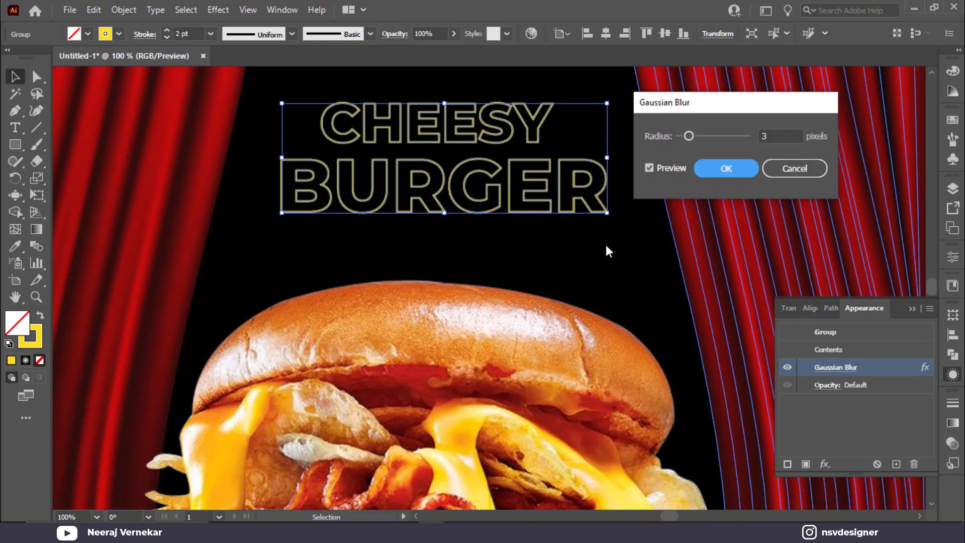
{"action": "key", "text": "Return"}
{"action": "left_click", "coordinate": [586, 209]}
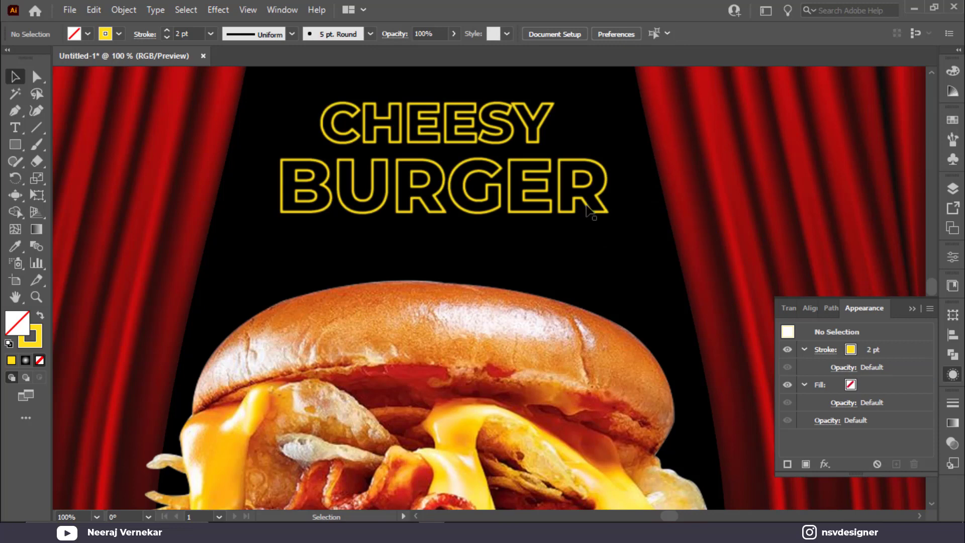
Stack another in-place copy of the title and set its Gaussian Blur radius to 10 pixels
{"action": "left_click", "coordinate": [591, 202]}
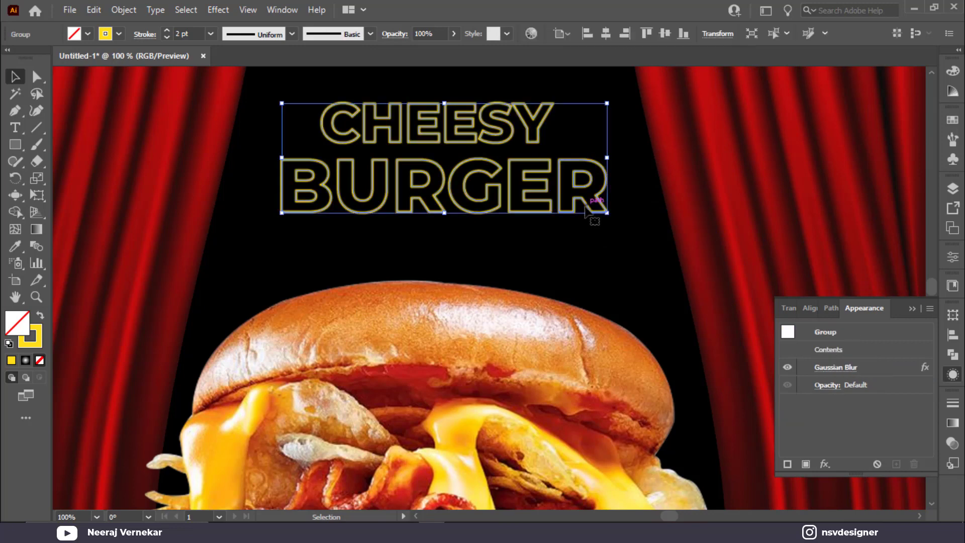
{"action": "left_click", "coordinate": [837, 367]}
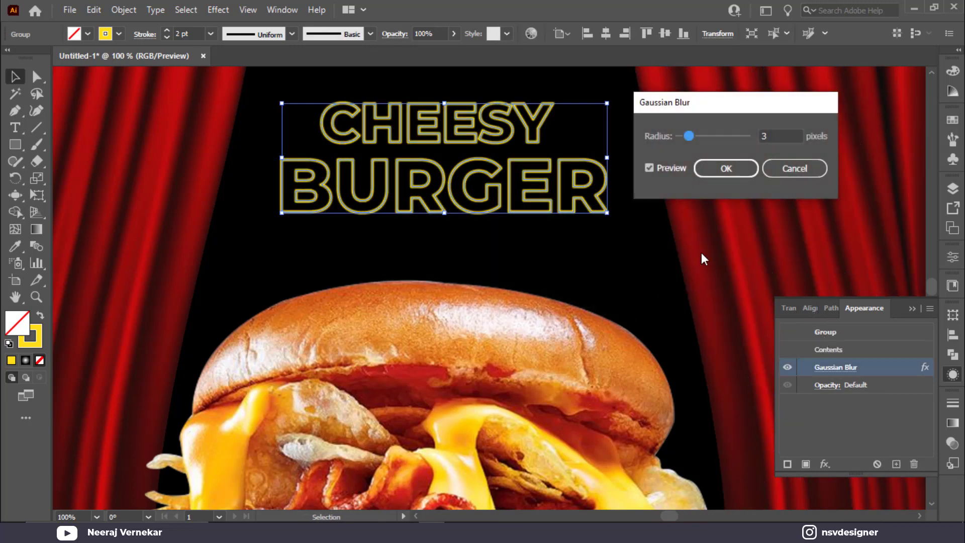
{"action": "left_click", "coordinate": [774, 136]}
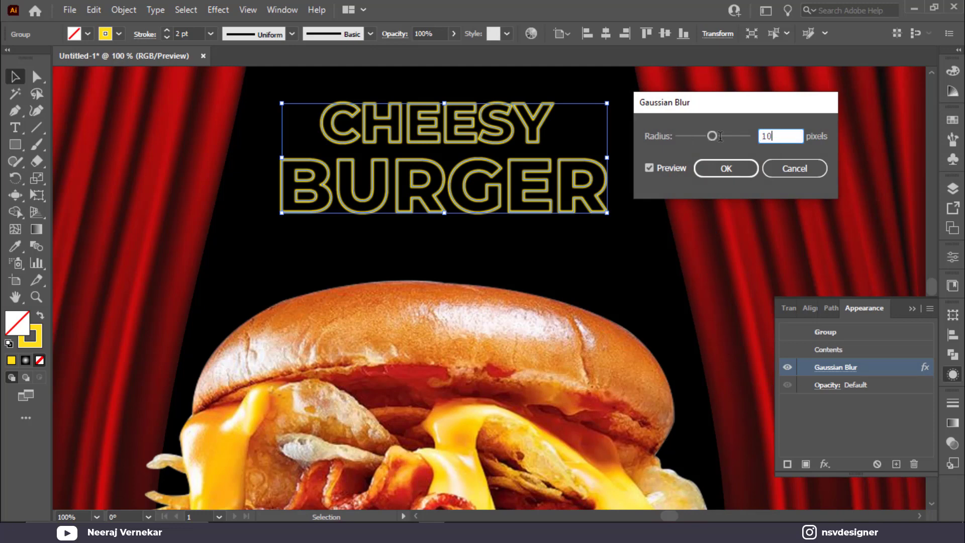
{"action": "left_click", "coordinate": [718, 171]}
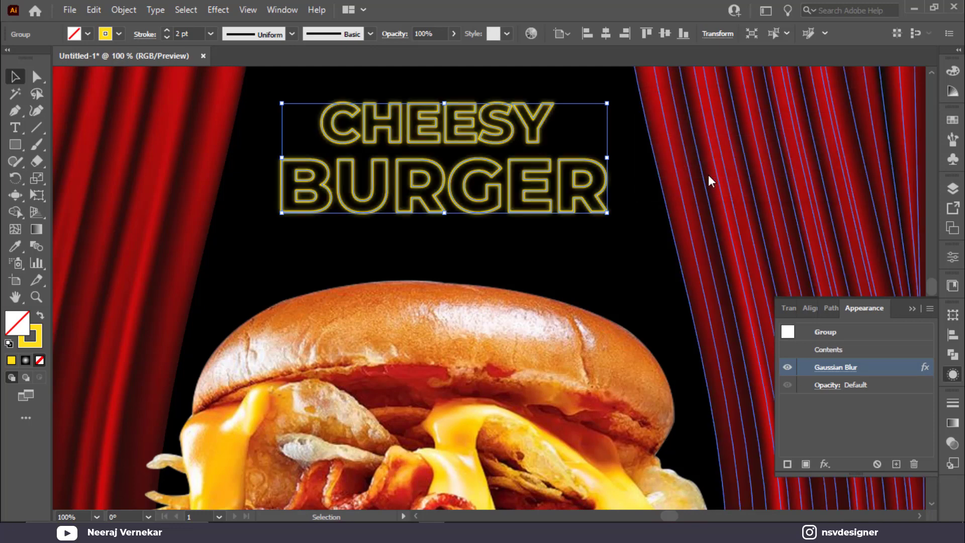
Add a further in-place copy of the title with a Gaussian Blur radius of 25 pixels for a wider glow
{"action": "left_click", "coordinate": [838, 367]}
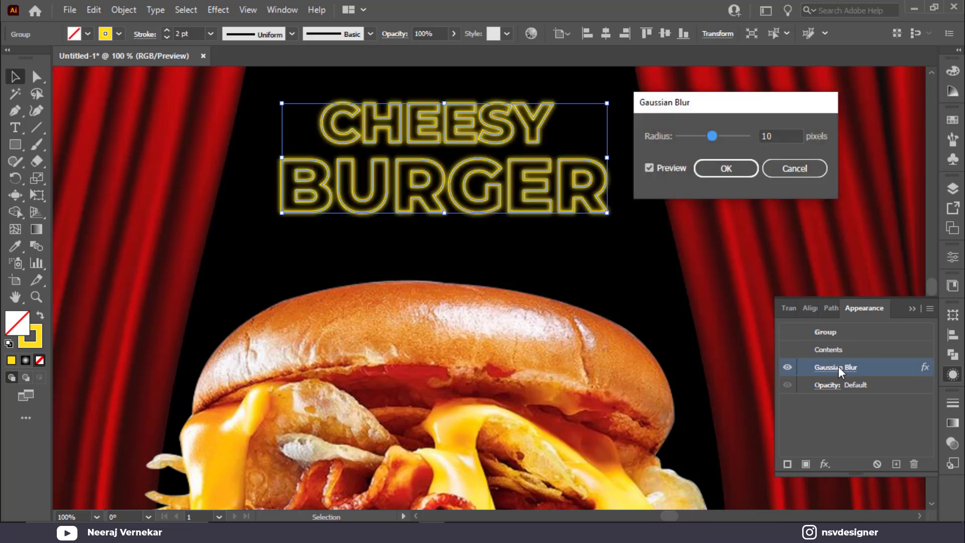
{"action": "left_click", "coordinate": [765, 136]}
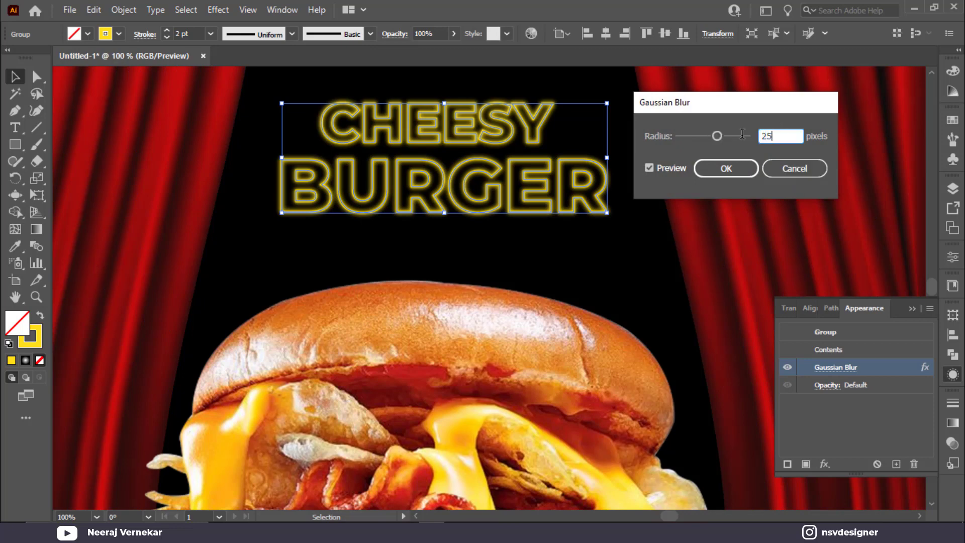
{"action": "left_click", "coordinate": [707, 171]}
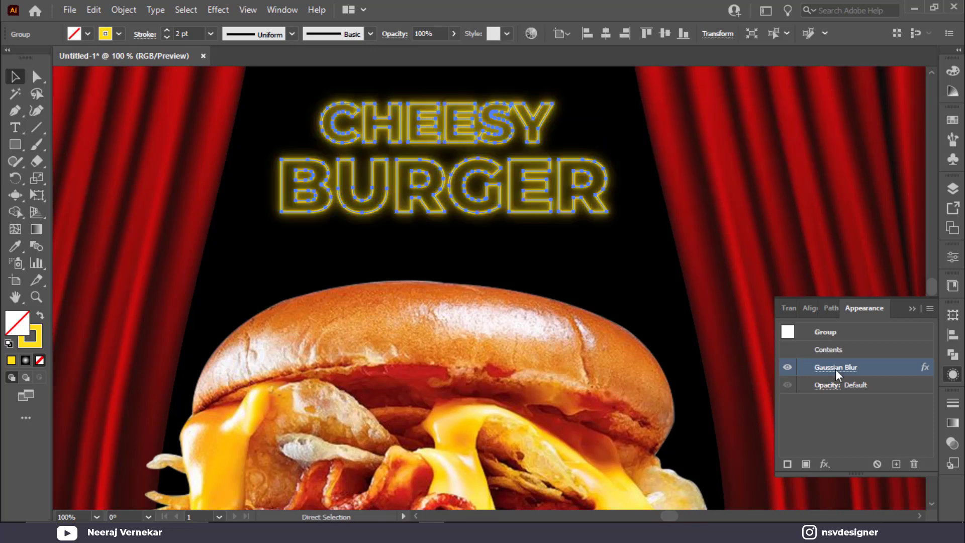
Check the Gaussian Blur radius of the topmost title copy, then clear the selection
{"action": "left_click", "coordinate": [836, 367]}
{"action": "left_click_drag", "start_coordinate": [774, 134], "coordinate": [760, 135]}
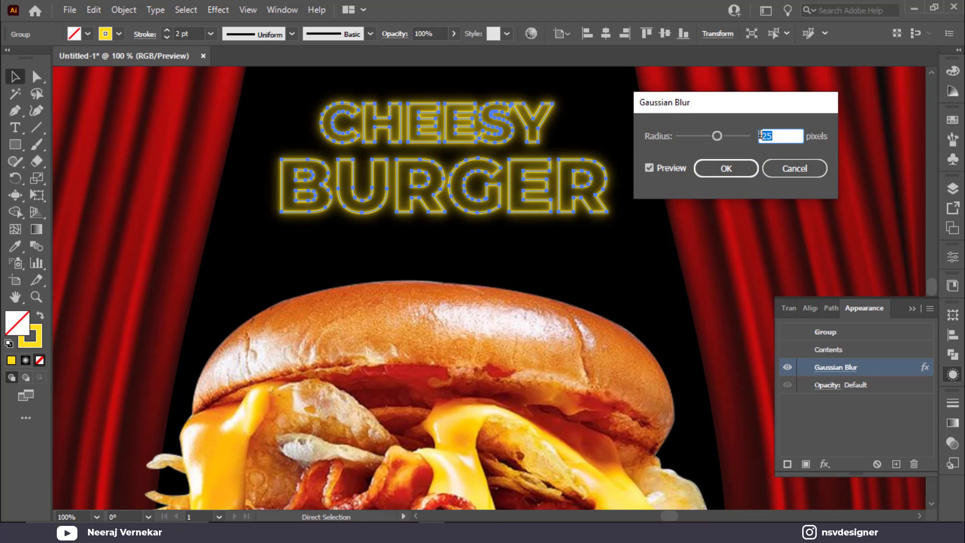
{"action": "left_click", "coordinate": [724, 176]}
{"action": "left_click", "coordinate": [633, 302]}
{"action": "key", "text": "ctrl+0"}
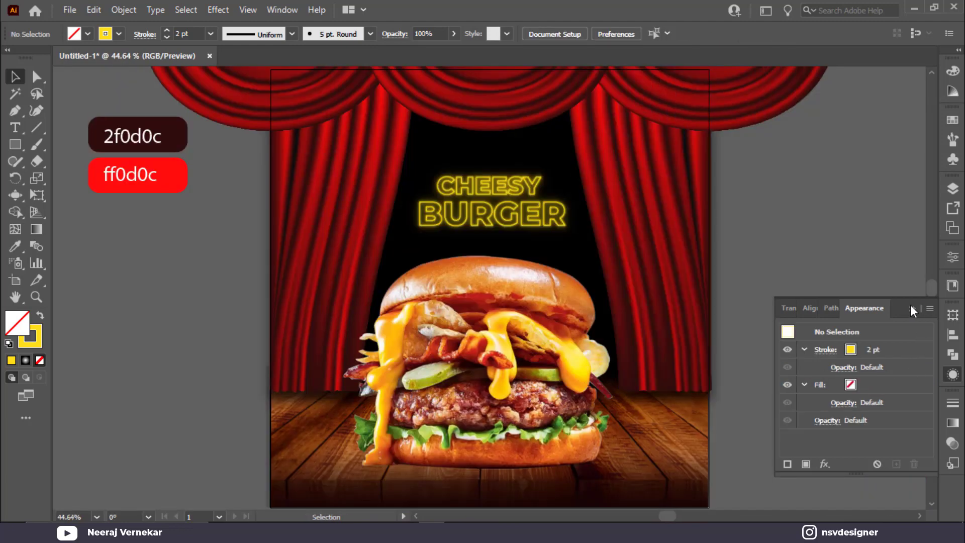
{"action": "left_click", "coordinate": [911, 306]}
{"action": "left_click", "coordinate": [477, 191]}
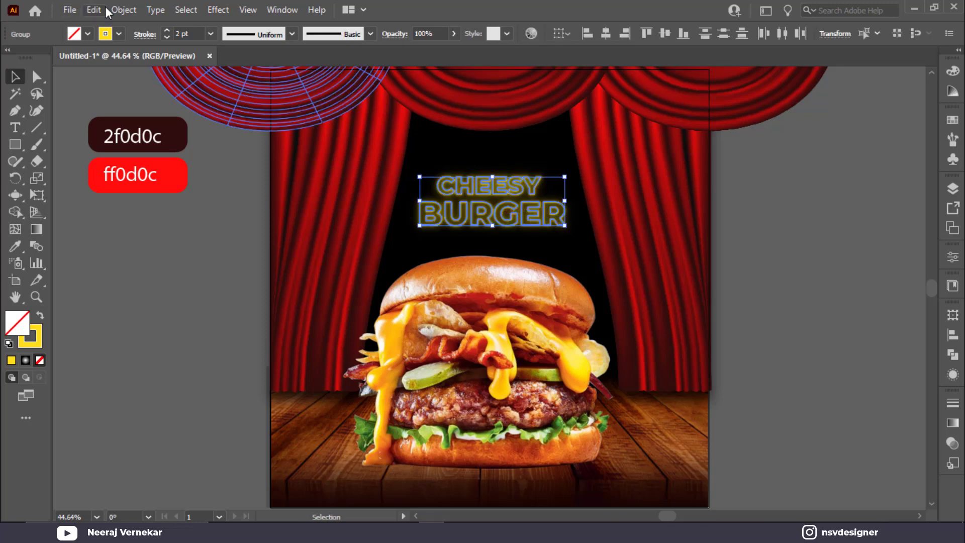
{"action": "left_click", "coordinate": [123, 10]}
{"action": "left_click", "coordinate": [629, 299]}
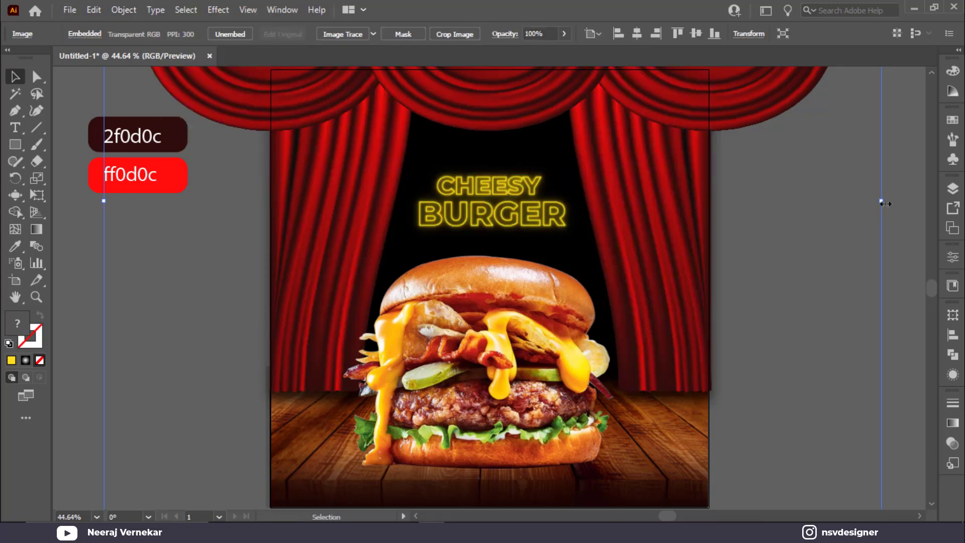
{"action": "left_click_drag", "start_coordinate": [882, 201], "coordinate": [916, 202]}
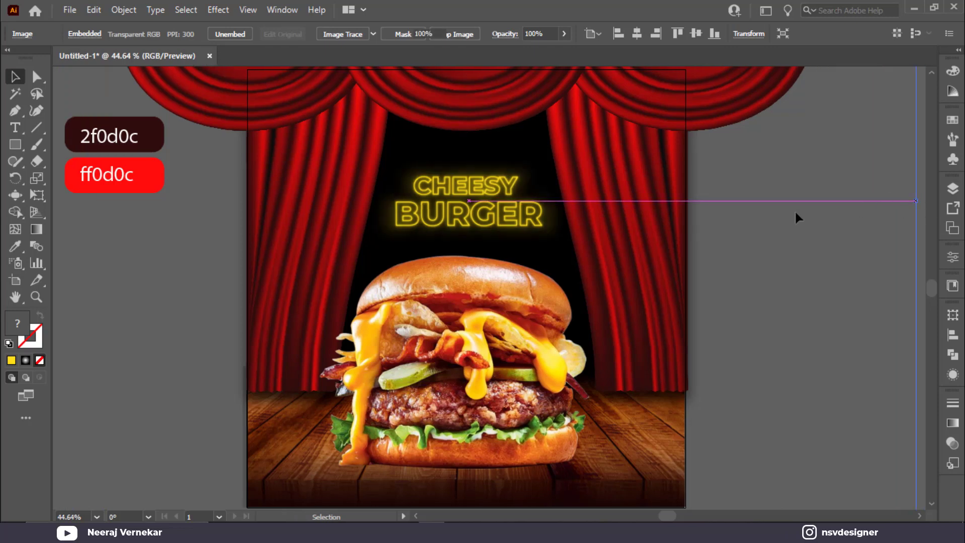
{"action": "left_click", "coordinate": [750, 237]}
{"action": "scroll", "coordinate": [749, 237], "scroll_direction": "left", "scroll_amount": 1}
{"action": "left_click", "coordinate": [558, 176]}
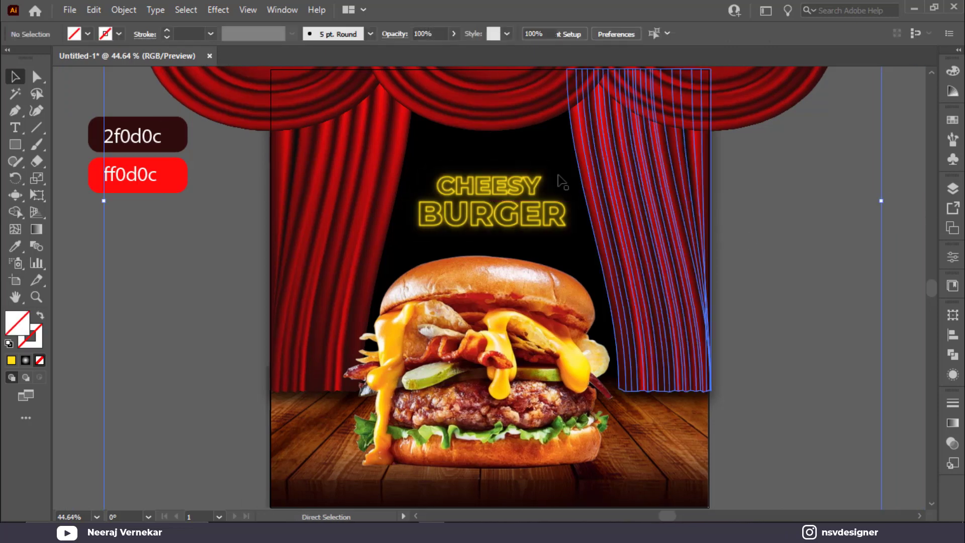
{"action": "key", "text": "ctrl+2"}
{"action": "left_click_drag", "start_coordinate": [426, 155], "coordinate": [559, 231]}
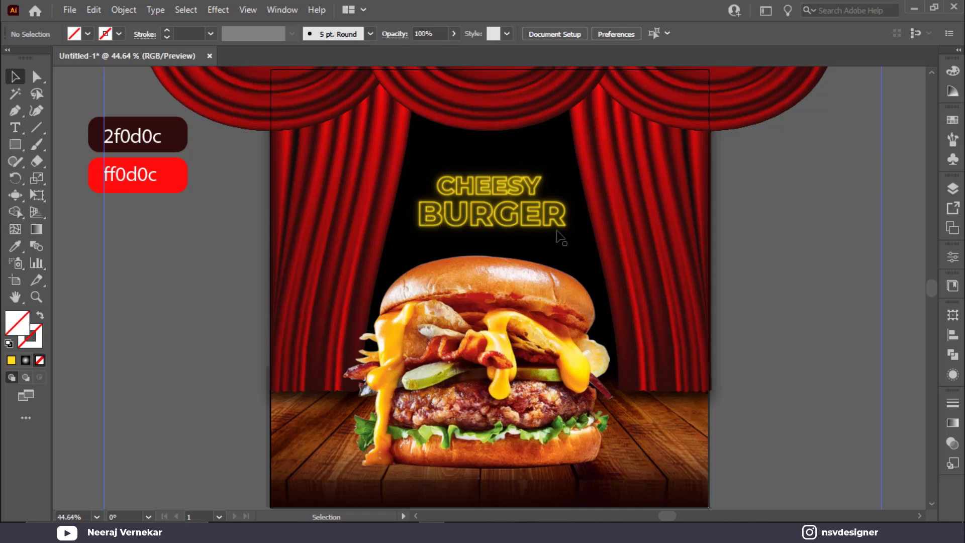
Lock the large embedded image that extends beyond the artboard
{"action": "left_click", "coordinate": [911, 267]}
{"action": "scroll", "coordinate": [756, 259], "scroll_direction": "down", "scroll_amount": 2}
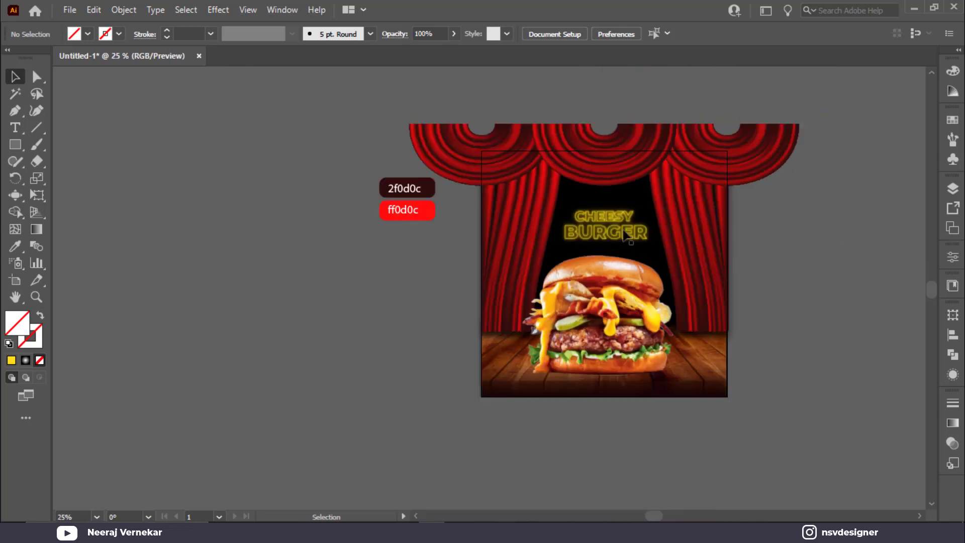
{"action": "left_click_drag", "start_coordinate": [620, 230], "coordinate": [639, 228]}
{"action": "key", "text": "ctrl+z"}
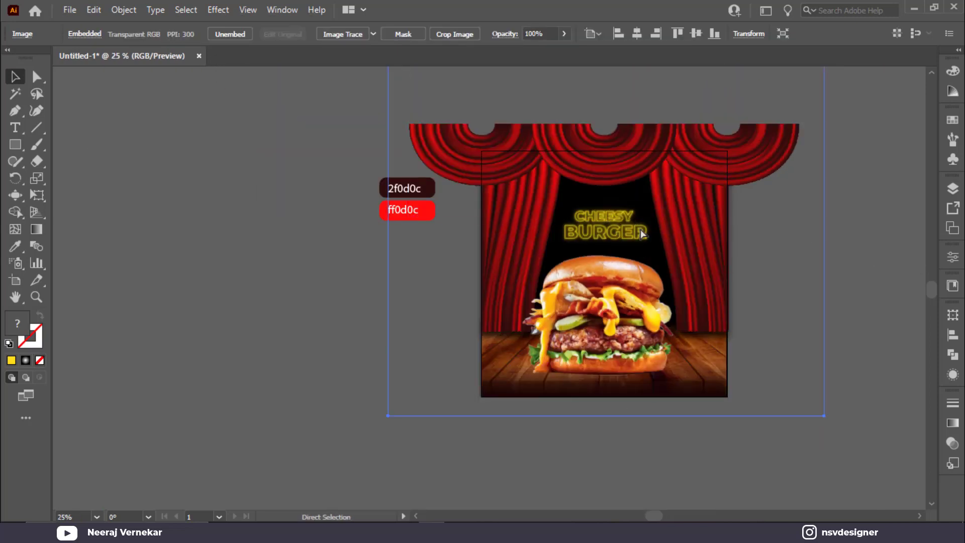
{"action": "key", "text": "ctrl+2"}
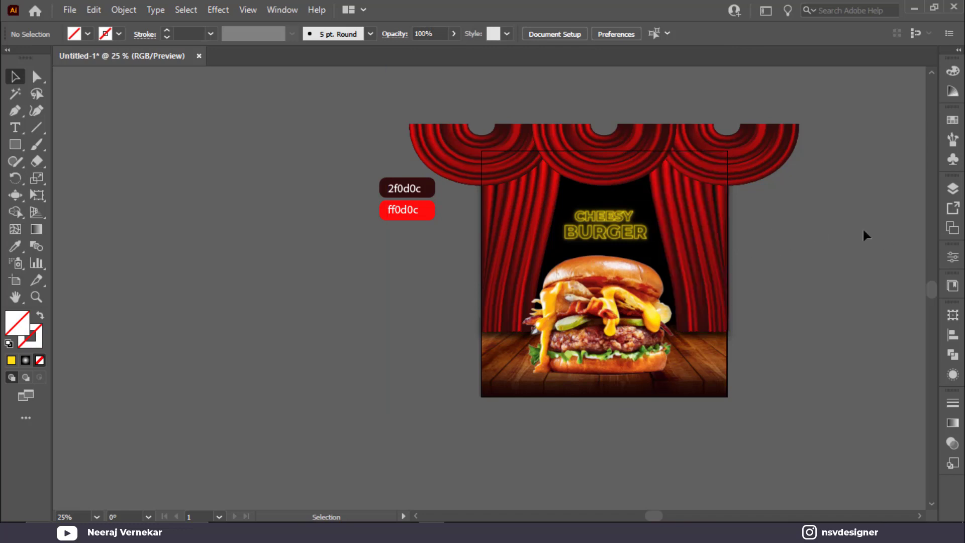
Enlarge the whole neon CHEESY BURGER title slightly about its centre above the burger
{"action": "key", "text": "ctrl+alt+2"}
{"action": "left_click_drag", "start_coordinate": [828, 222], "coordinate": [857, 231]}
{"action": "left_click", "coordinate": [772, 237]}
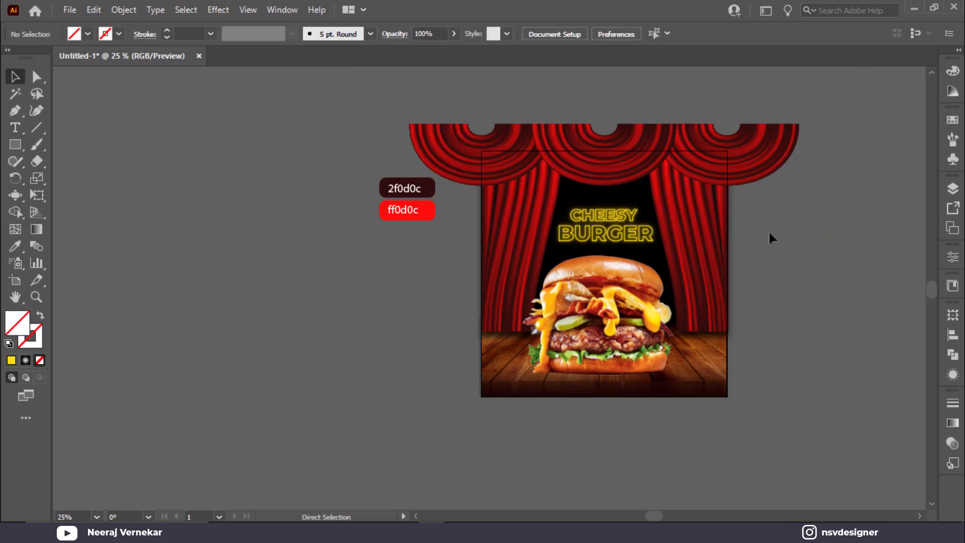
{"action": "key", "text": "ctrl+0"}
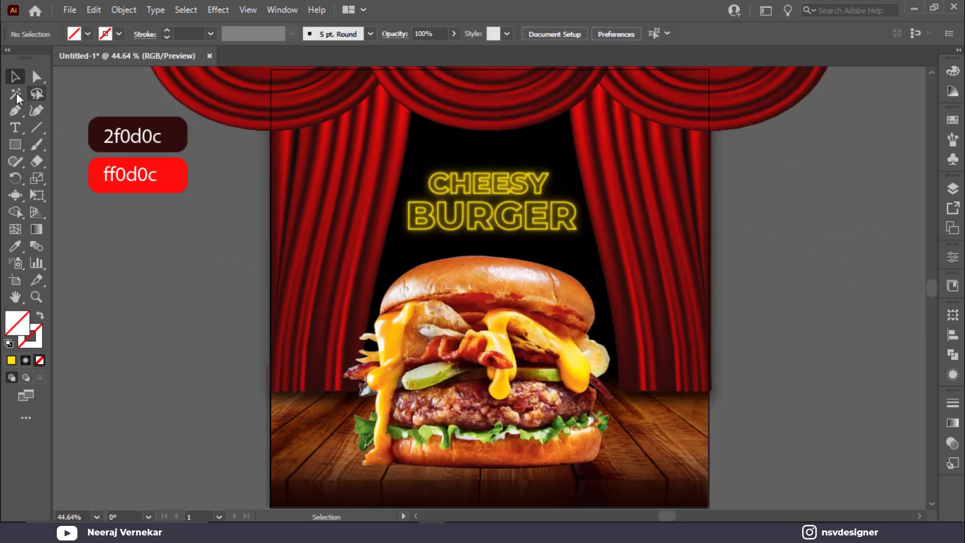
Delete the 2f0d0c and ff0d0c colour reference labels beside the artboard
{"action": "left_click", "coordinate": [15, 144]}
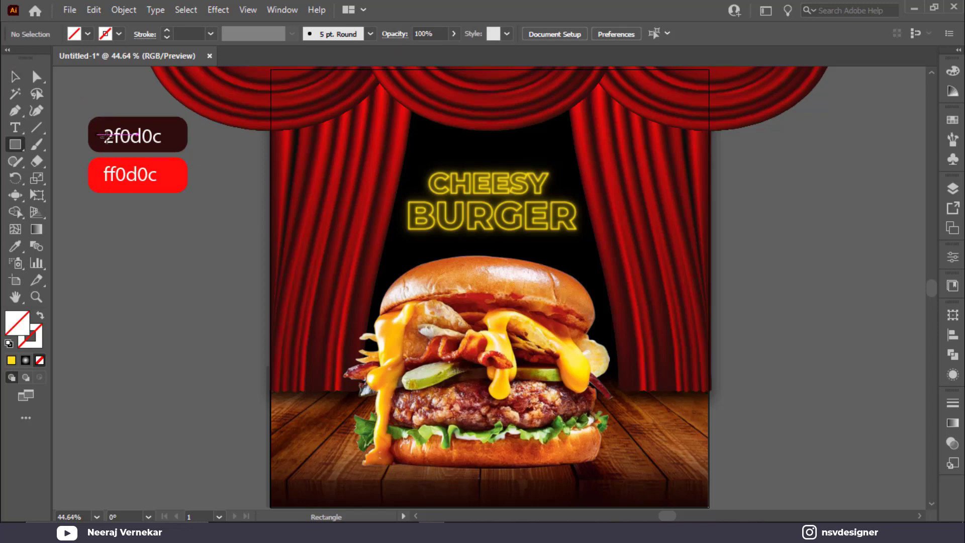
{"action": "left_click", "coordinate": [100, 137]}
{"action": "left_click", "coordinate": [517, 291]}
{"action": "left_click", "coordinate": [15, 77]}
{"action": "left_click_drag", "start_coordinate": [131, 108], "coordinate": [152, 186]}
{"action": "key", "text": "Delete"}
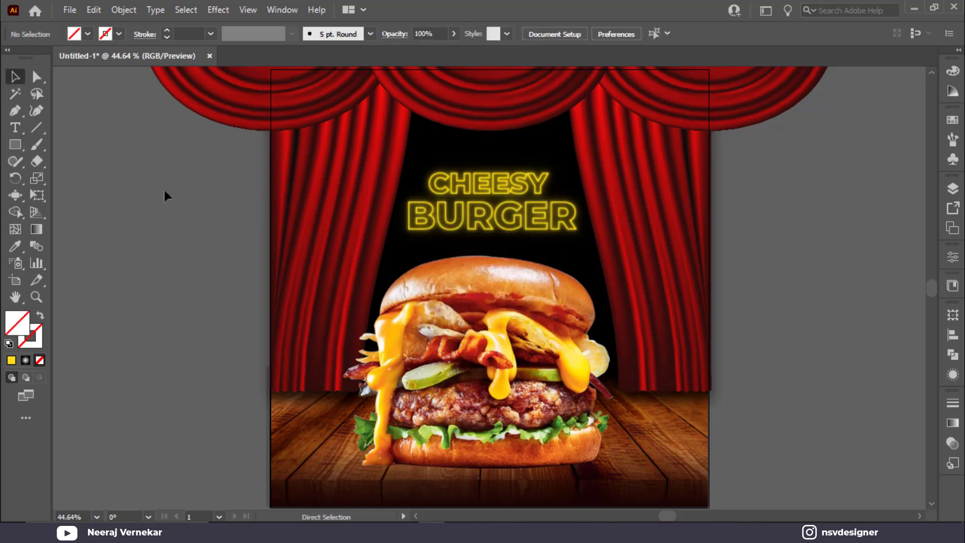
Create a 1000 pt by 1000 pt rectangle with a green fill and no stroke
{"action": "left_click", "coordinate": [15, 145]}
{"action": "left_click", "coordinate": [112, 165]}
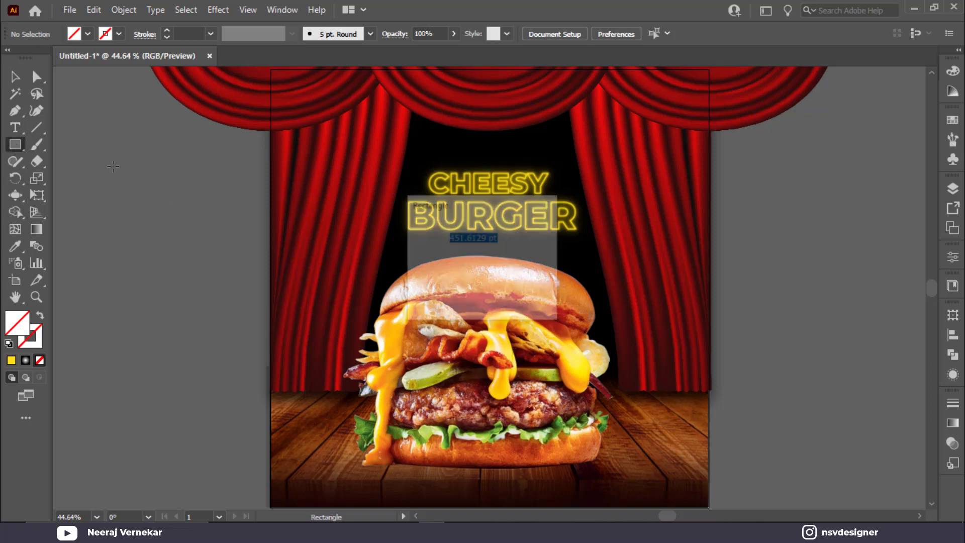
{"action": "type", "text": "1000"}
{"action": "key", "text": "Tab"}
{"action": "type", "text": "1000"}
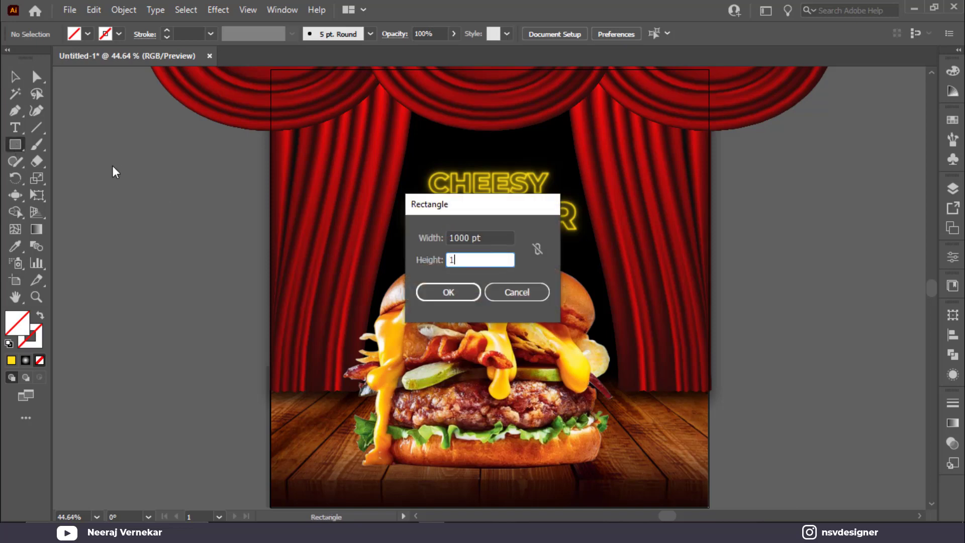
{"action": "key", "text": "Return"}
{"action": "left_click", "coordinate": [87, 34]}
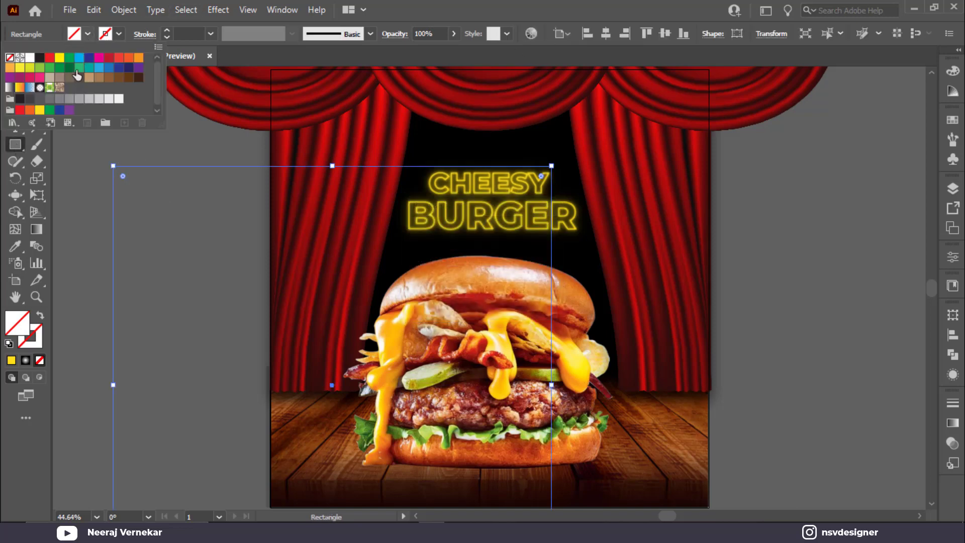
{"action": "left_click", "coordinate": [79, 68]}
Centre the green rectangle horizontally and vertically on the artboard
{"action": "left_click", "coordinate": [602, 35]}
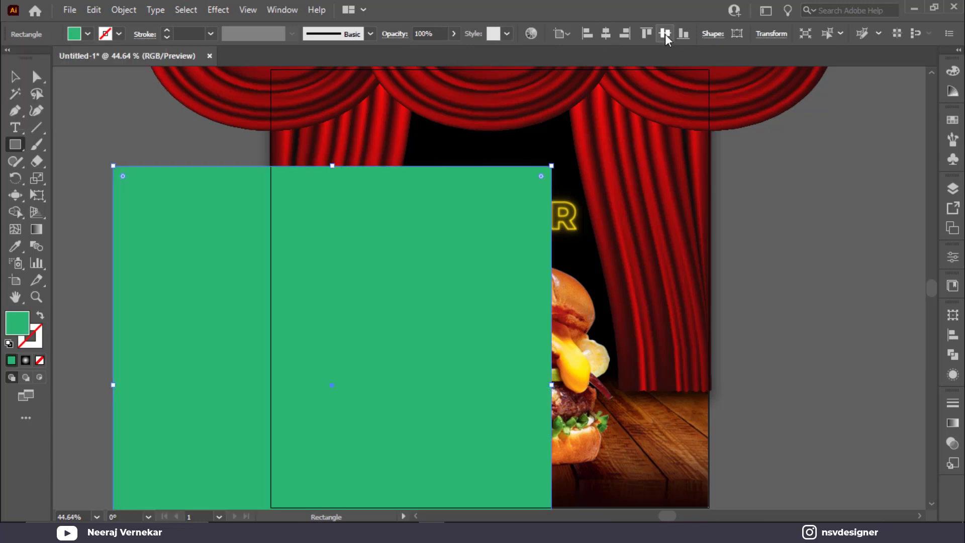
{"action": "left_click", "coordinate": [665, 33]}
{"action": "left_click", "coordinate": [606, 35]}
Make a clipping mask from all the artwork, using the green rectangle to crop it to the artboard
{"action": "left_click", "coordinate": [15, 78]}
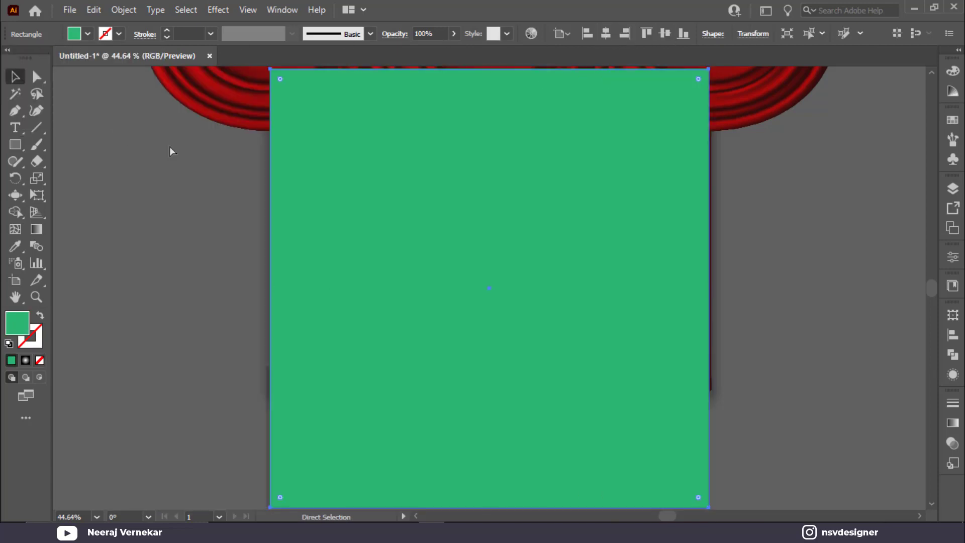
{"action": "key", "text": "ctrl+a"}
{"action": "right_click", "coordinate": [475, 209]}
{"action": "left_click", "coordinate": [555, 353]}
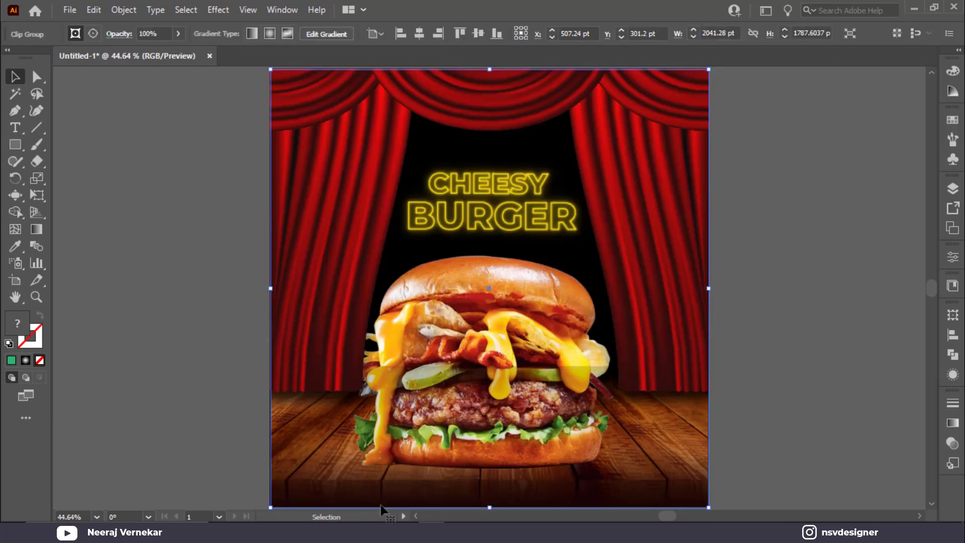